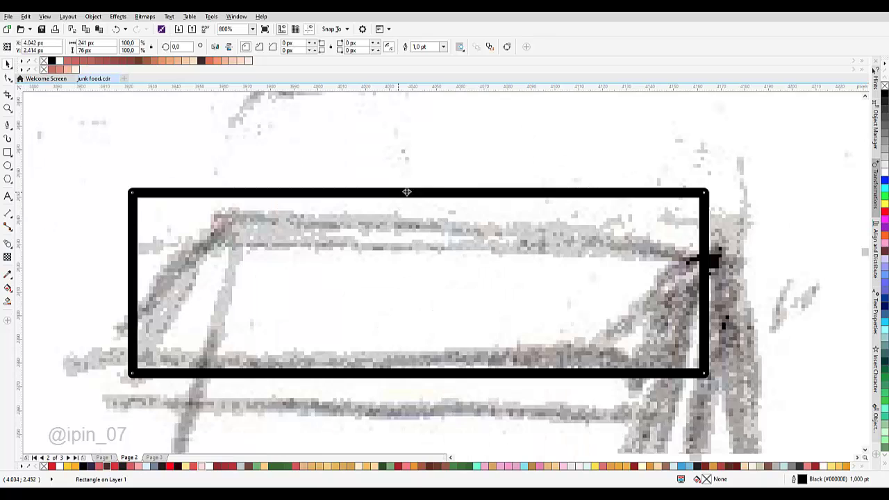
Step: Shorten the bag's top rectangle to 64 px high and add a slanted 331 px tall copy beneath it as the front panel
{"action": "left_click_drag", "start_coordinate": [417, 191], "coordinate": [418, 220]}
{"action": "scroll", "coordinate": [422, 252], "scroll_direction": "down", "scroll_amount": 2}
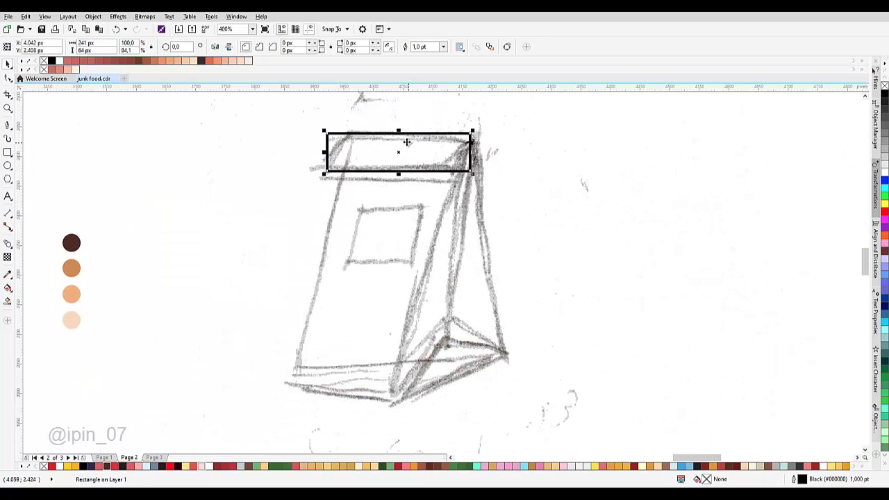
{"action": "left_click_drag", "start_coordinate": [399, 131], "coordinate": [353, 369]}
{"action": "left_click", "coordinate": [402, 366]}
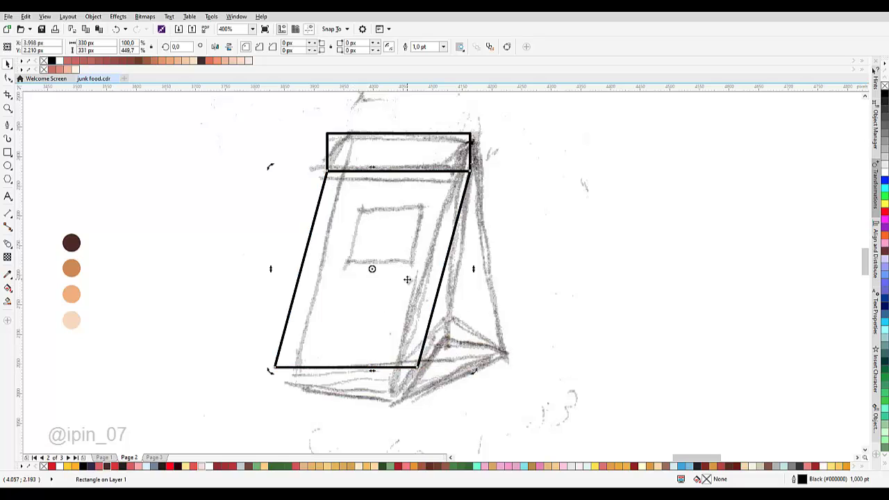
{"action": "left_click", "coordinate": [419, 151], "text": "shift"}
{"action": "scroll", "coordinate": [427, 160], "scroll_direction": "up", "scroll_amount": 3}
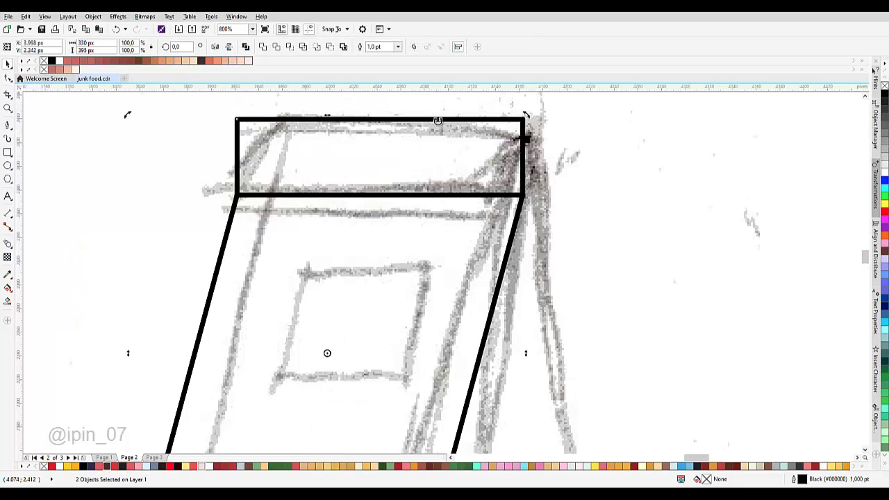
{"action": "scroll", "coordinate": [505, 165], "scroll_direction": "down", "scroll_amount": 3}
{"action": "left_click", "coordinate": [443, 188]}
{"action": "scroll", "coordinate": [443, 189], "scroll_direction": "up", "scroll_amount": 3}
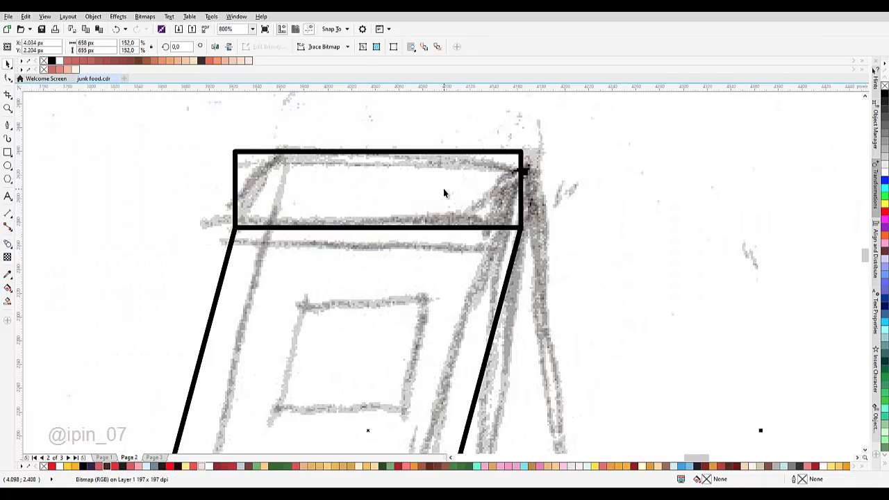
{"action": "scroll", "coordinate": [447, 195], "scroll_direction": "down", "scroll_amount": 3}
{"action": "left_click_drag", "start_coordinate": [433, 254], "coordinate": [410, 181]}
Step: Skew a copy of the front panel toward the right until its lower-right corner meets the sketched bag's outer side edge
{"action": "left_click", "coordinate": [452, 170]}
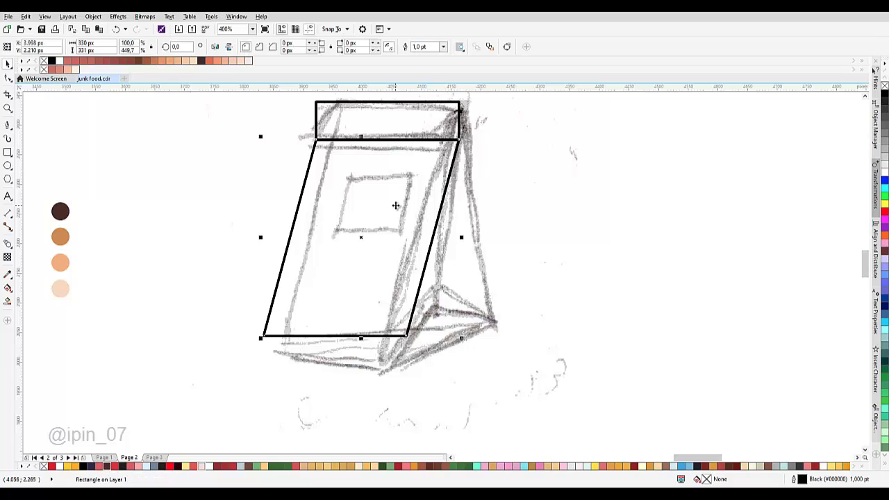
{"action": "left_click_drag", "start_coordinate": [389, 218], "coordinate": [388, 252]}
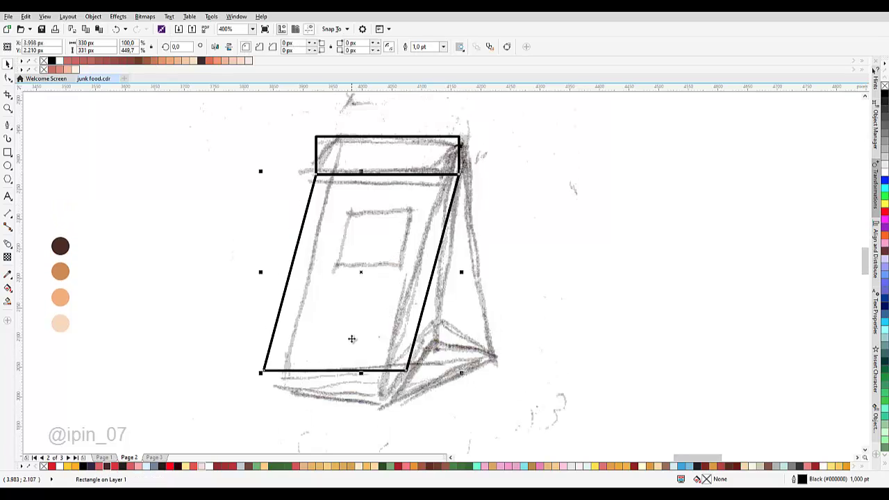
{"action": "left_click", "coordinate": [378, 299]}
{"action": "left_click_drag", "start_coordinate": [361, 373], "coordinate": [442, 373]}
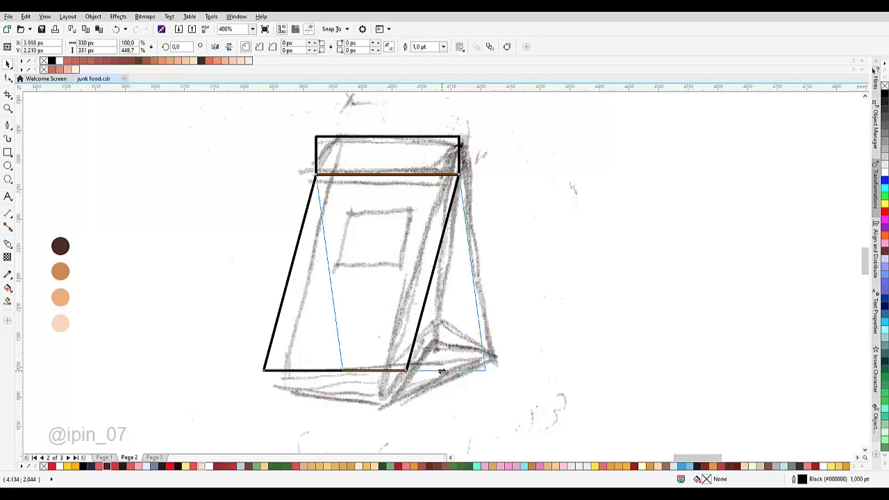
{"action": "left_click_drag", "start_coordinate": [434, 371], "coordinate": [454, 370]}
{"action": "right_click", "coordinate": [454, 370]}
Step: Trim the right-slanted copy with the front panel, leaving only the triangular side panel
{"action": "left_click", "coordinate": [312, 298]}
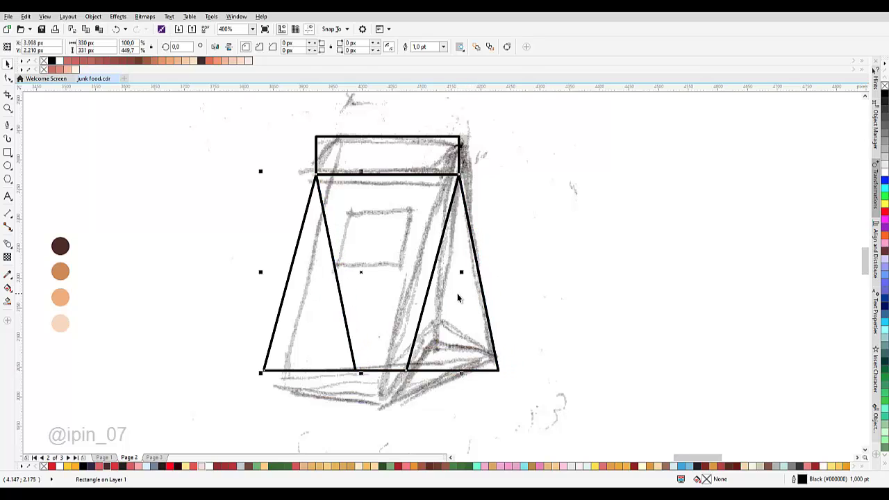
{"action": "left_click", "coordinate": [459, 297], "text": "shift"}
{"action": "left_click_drag", "start_coordinate": [480, 161], "coordinate": [481, 195]}
{"action": "left_click", "coordinate": [452, 177]}
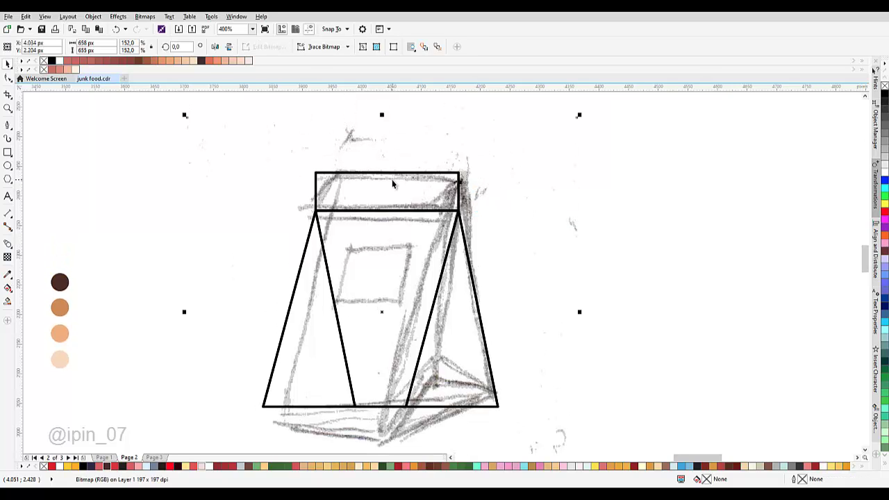
{"action": "key", "text": "Escape"}
{"action": "left_click_drag", "start_coordinate": [394, 201], "coordinate": [421, 146]}
{"action": "left_click_drag", "start_coordinate": [461, 276], "coordinate": [446, 308]}
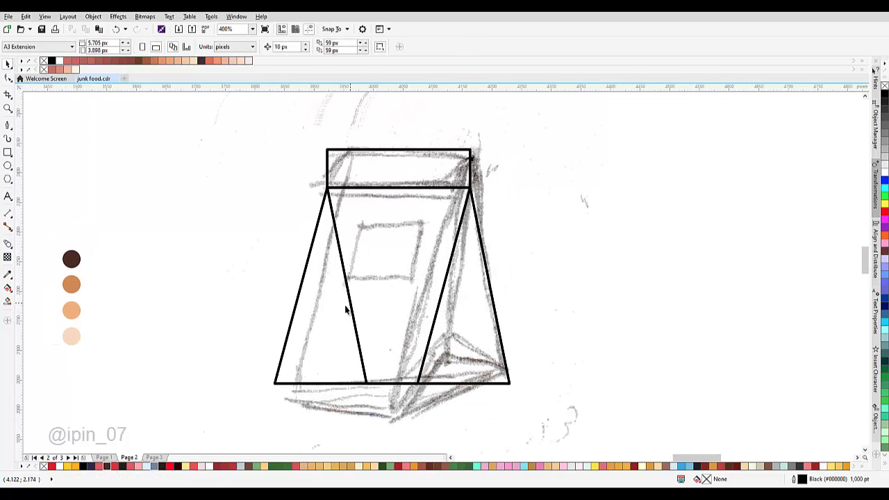
{"action": "left_click", "coordinate": [345, 306]}
{"action": "left_click", "coordinate": [471, 305], "text": "shift"}
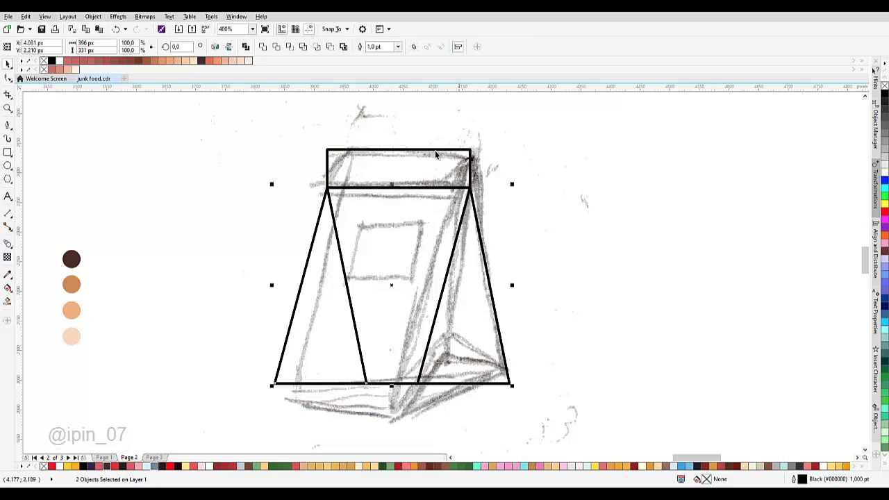
{"action": "left_click", "coordinate": [276, 49]}
Step: Draw a rectangle about 241 by 60 px directly below the front panel, matching its bottom width, as the bag's base
{"action": "scroll", "coordinate": [418, 205], "scroll_direction": "up", "scroll_amount": 1}
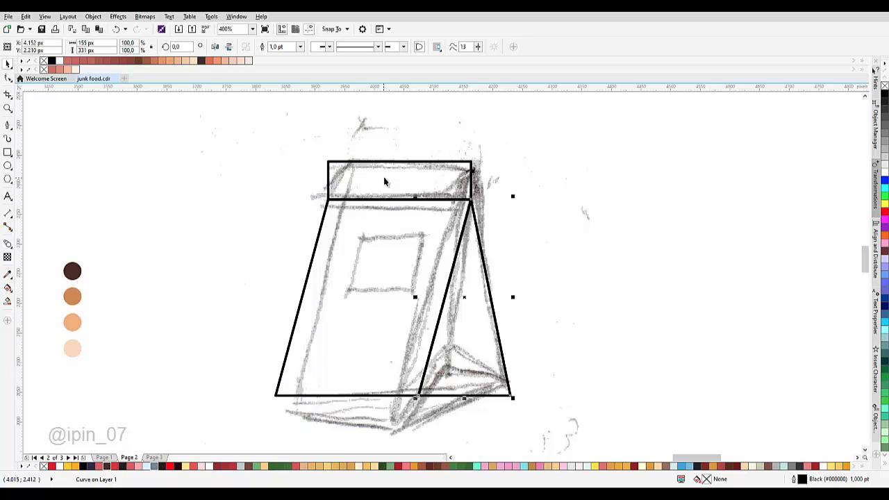
{"action": "scroll", "coordinate": [388, 184], "scroll_direction": "down", "scroll_amount": 1}
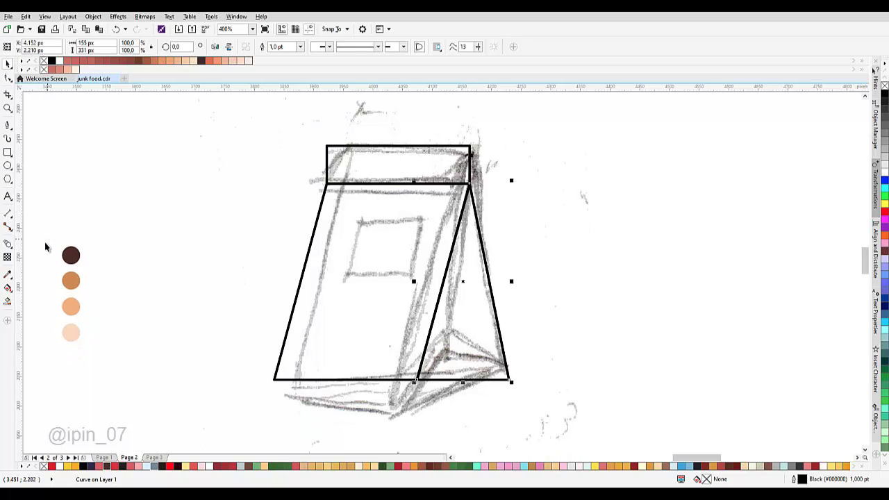
{"action": "scroll", "coordinate": [410, 254], "scroll_direction": "down", "scroll_amount": 4}
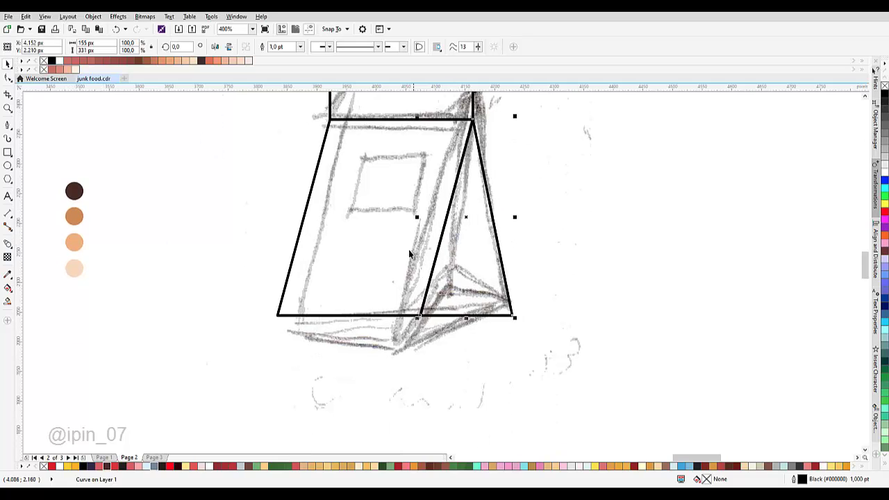
{"action": "scroll", "coordinate": [395, 258], "scroll_direction": "up", "scroll_amount": 2}
{"action": "scroll", "coordinate": [329, 254], "scroll_direction": "down", "scroll_amount": 3}
{"action": "key", "text": "F6"}
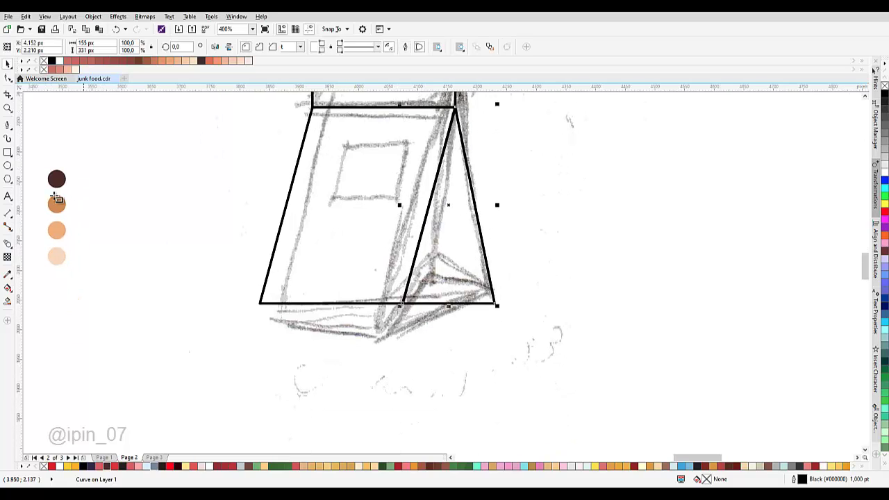
{"action": "mouse_move", "coordinate": [261, 303]}
{"action": "left_mouse_down"}
{"action": "mouse_move", "coordinate": [389, 335]}
{"action": "mouse_move", "coordinate": [399, 348]}
{"action": "mouse_move", "coordinate": [409, 287]}
{"action": "left_mouse_up"}
Step: Round the lower-left corner of the front base rectangle to 36 px
{"action": "scroll", "coordinate": [401, 321], "scroll_direction": "up", "scroll_amount": 2}
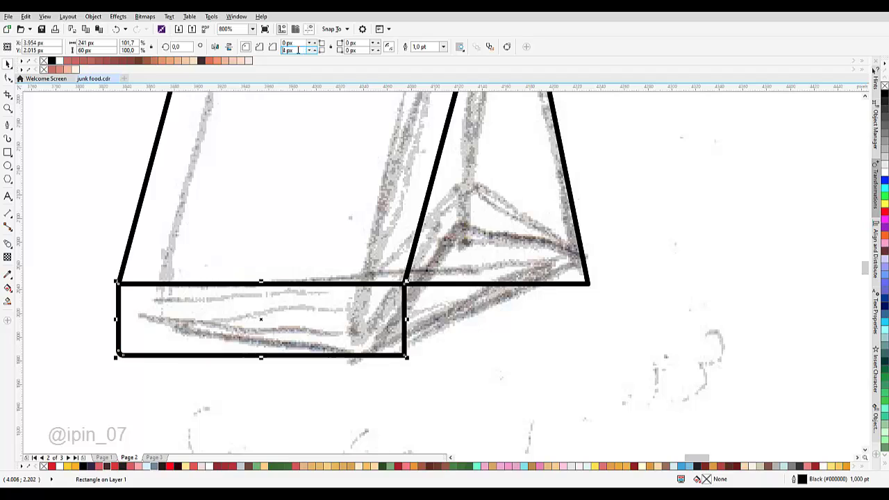
{"action": "scroll", "coordinate": [299, 50], "scroll_direction": "up", "scroll_amount": 6}
{"action": "scroll", "coordinate": [298, 50], "scroll_direction": "up", "scroll_amount": 9}
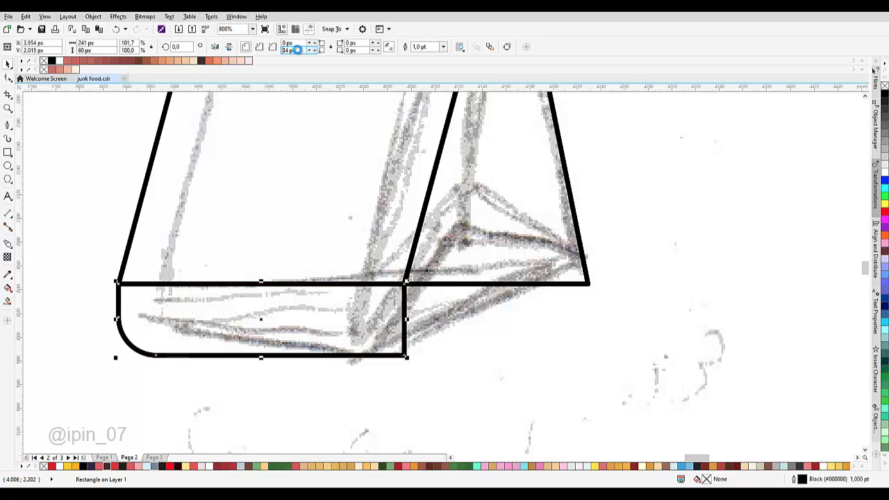
{"action": "scroll", "coordinate": [297, 50], "scroll_direction": "up", "scroll_amount": 1}
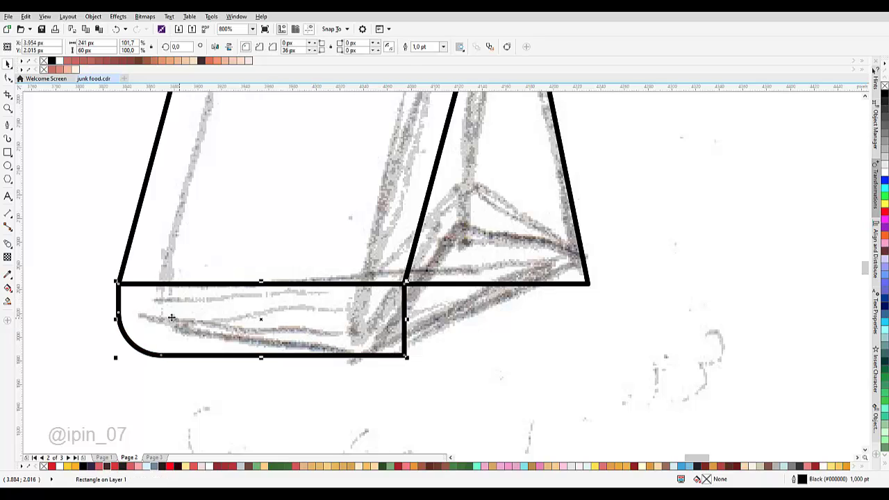
Step: Create a mirrored copy of the base rectangle under the side panel, 155 px wide, with its rounded corner facing outward
{"action": "left_click_drag", "start_coordinate": [117, 320], "coordinate": [468, 309]}
{"action": "scroll", "coordinate": [513, 289], "scroll_direction": "down", "scroll_amount": 3}
{"action": "key", "text": "Escape"}
Step: Round both upper corners of the bag's top rectangle to 6 px
{"action": "scroll", "coordinate": [504, 289], "scroll_direction": "up", "scroll_amount": 2}
{"action": "scroll", "coordinate": [412, 278], "scroll_direction": "up", "scroll_amount": 4}
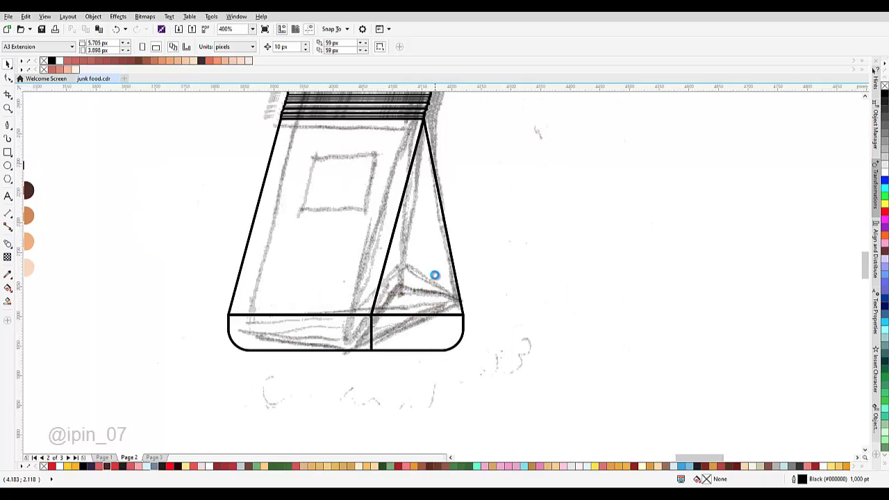
{"action": "scroll", "coordinate": [391, 186], "scroll_direction": "down", "scroll_amount": 2}
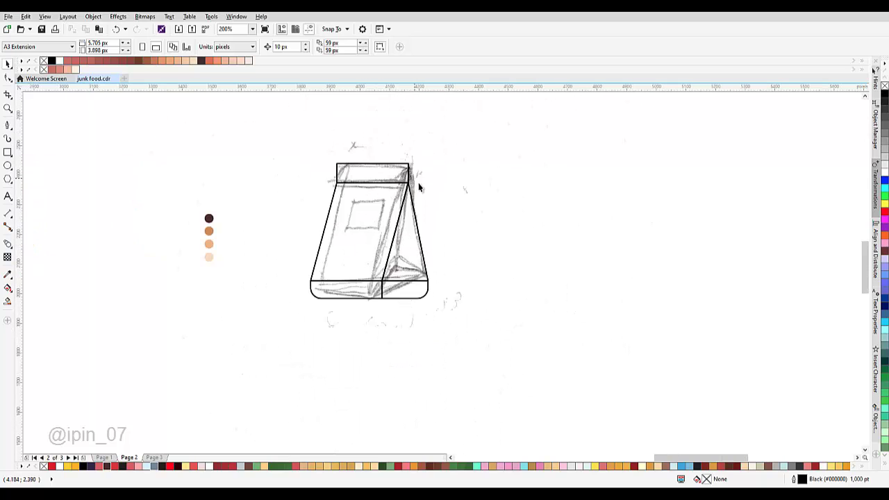
{"action": "scroll", "coordinate": [419, 192], "scroll_direction": "up", "scroll_amount": 2}
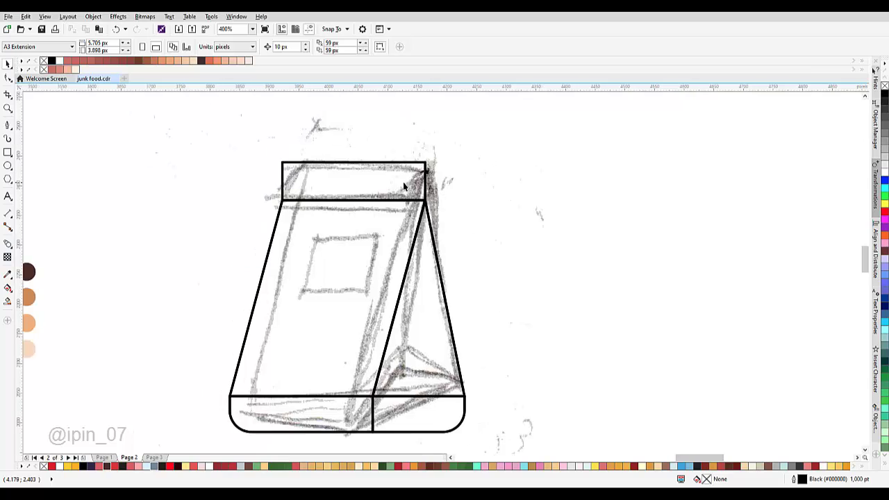
{"action": "scroll", "coordinate": [327, 181], "scroll_direction": "up", "scroll_amount": 4}
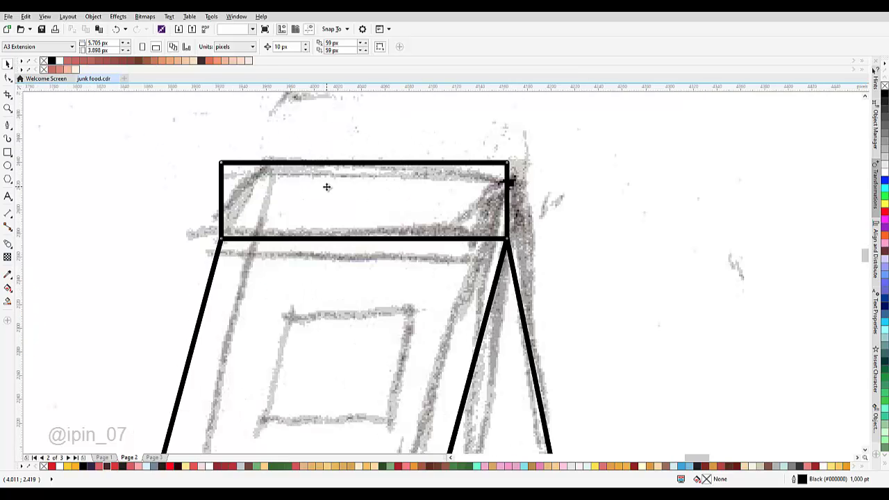
{"action": "left_click", "coordinate": [313, 164]}
{"action": "type", "text": "4"}
{"action": "key", "text": "Return"}
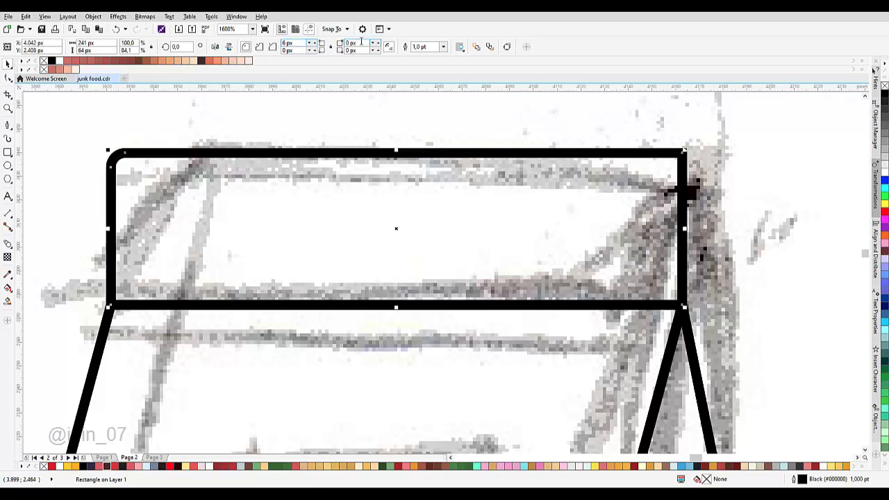
{"action": "type", "text": "6"}
{"action": "key", "text": "Return"}
Step: Draw a straight crease line with the Pen tool from the side panel's apex down to the middle of its bottom edge
{"action": "scroll", "coordinate": [514, 229], "scroll_direction": "down", "scroll_amount": 4}
{"action": "left_click", "coordinate": [514, 230]}
{"action": "mouse_move", "coordinate": [407, 270]}
{"action": "left_mouse_down"}
{"action": "mouse_move", "coordinate": [420, 200]}
{"action": "mouse_move", "coordinate": [431, 212]}
{"action": "left_mouse_up"}
{"action": "scroll", "coordinate": [418, 202], "scroll_direction": "down", "scroll_amount": 1}
{"action": "scroll", "coordinate": [430, 212], "scroll_direction": "up", "scroll_amount": 1}
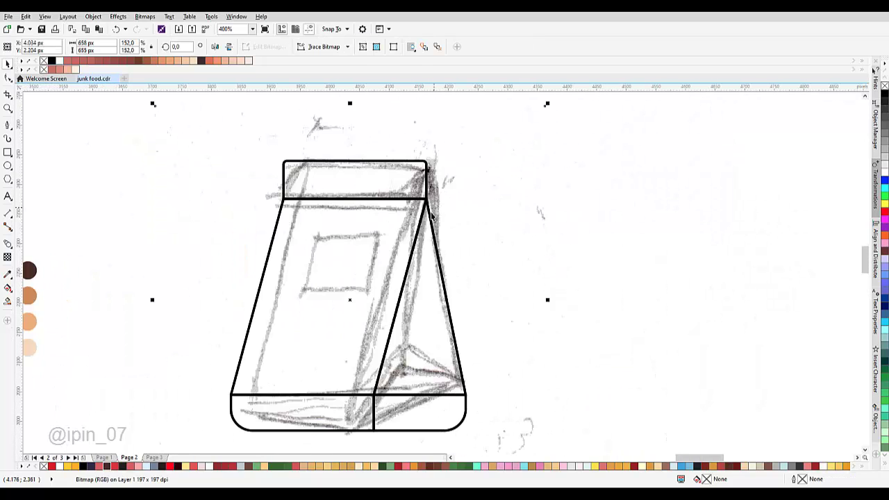
{"action": "mouse_move", "coordinate": [434, 269]}
{"action": "left_mouse_down"}
{"action": "mouse_move", "coordinate": [429, 207]}
{"action": "mouse_move", "coordinate": [433, 234]}
{"action": "left_mouse_up"}
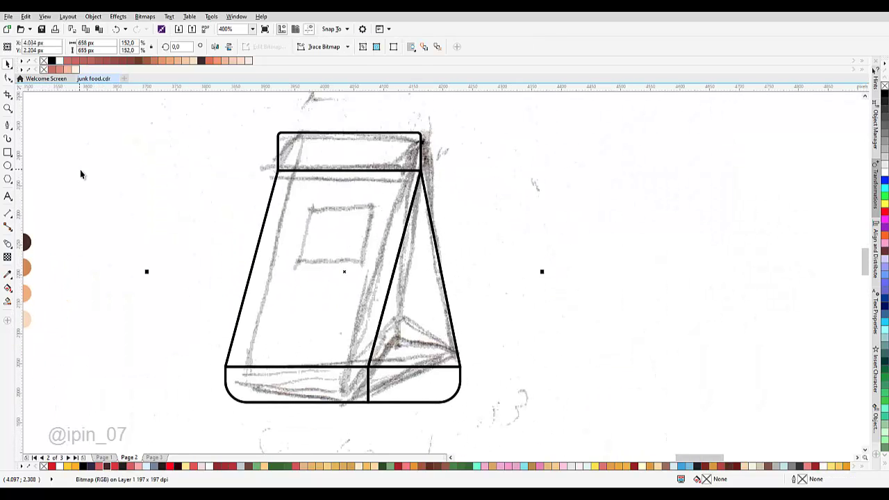
{"action": "left_click", "coordinate": [9, 125]}
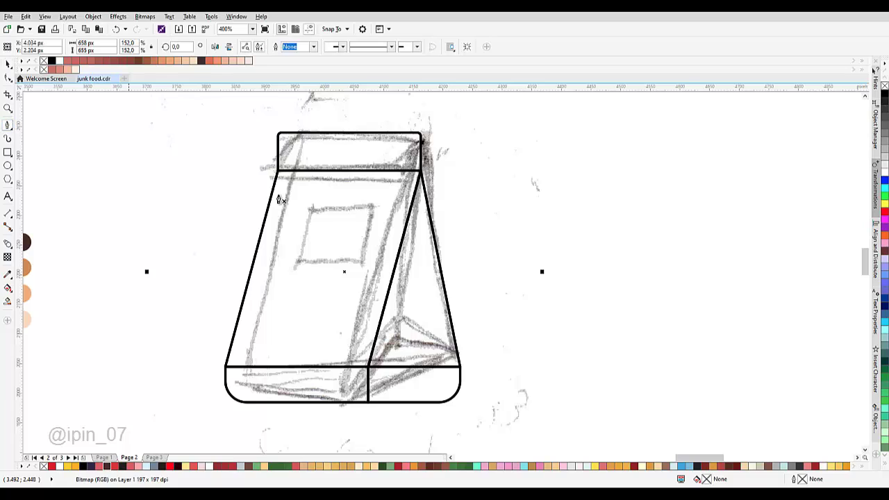
{"action": "left_click", "coordinate": [422, 172]}
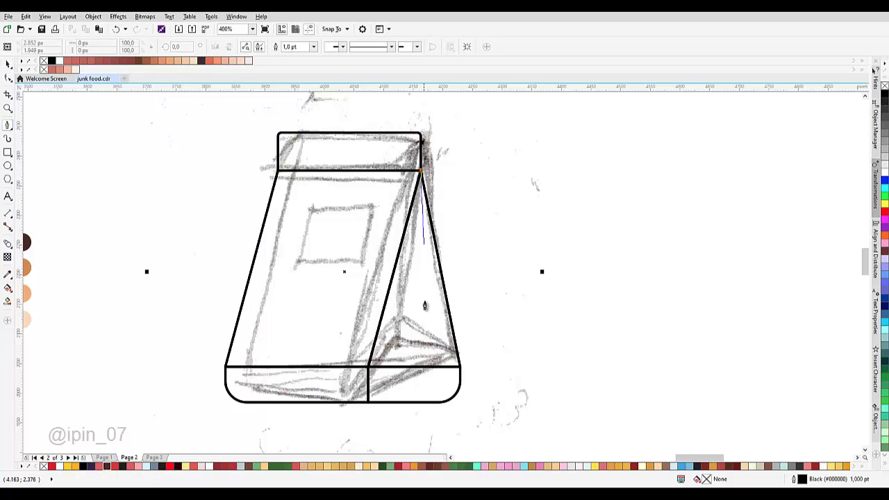
{"action": "left_click", "coordinate": [410, 368]}
Step: Draw a two-segment fold line from the side base's lower-left corner up to the crease's lower end and down to the rounded corner
{"action": "scroll", "coordinate": [409, 368], "scroll_direction": "up", "scroll_amount": 3}
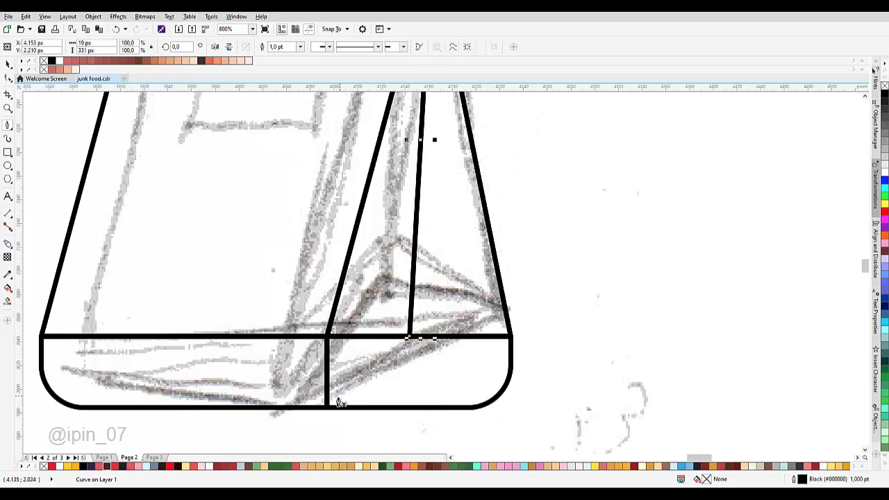
{"action": "left_click", "coordinate": [327, 410]}
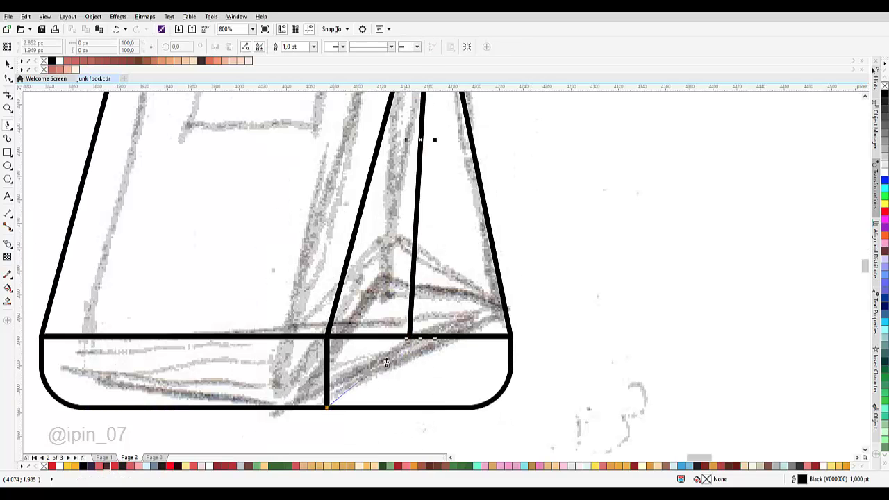
{"action": "left_click", "coordinate": [409, 337]}
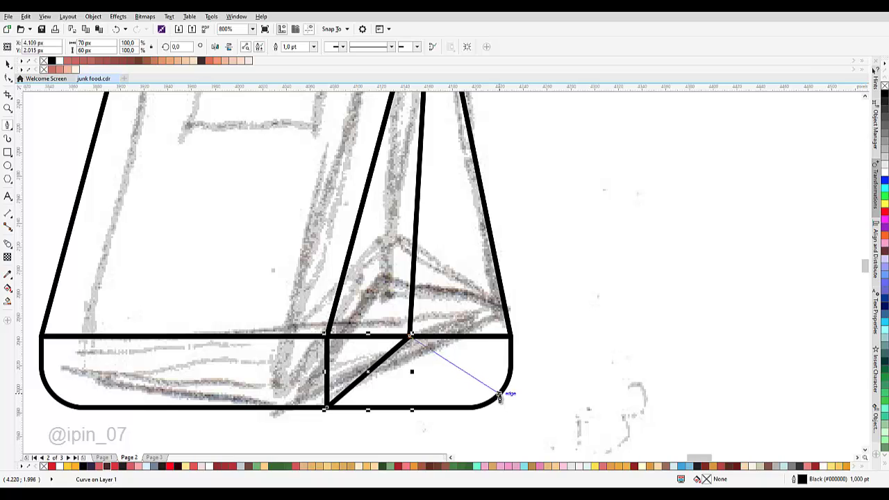
{"action": "left_click", "coordinate": [499, 393]}
{"action": "key", "text": "space"}
Step: Move the sketch bitmap off the bag drawing to the empty area on its right
{"action": "scroll", "coordinate": [480, 368], "scroll_direction": "down", "scroll_amount": 2}
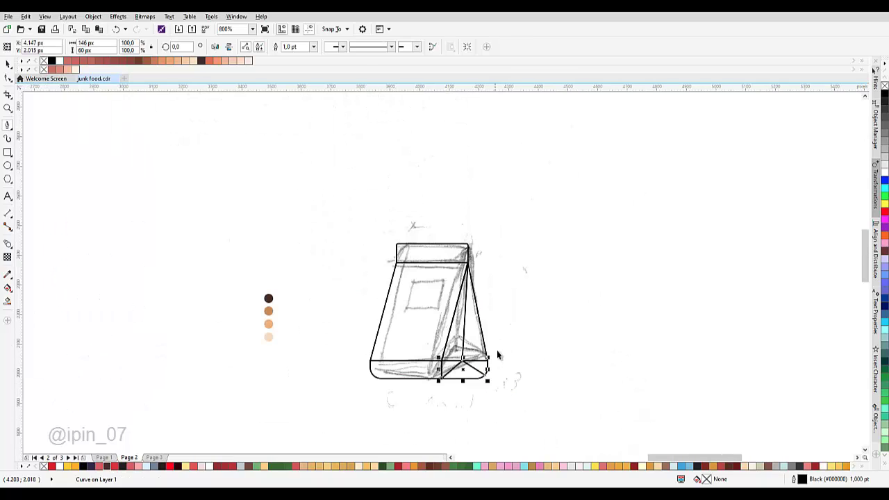
{"action": "left_click", "coordinate": [492, 354]}
{"action": "left_click_drag", "start_coordinate": [492, 324], "coordinate": [699, 304]}
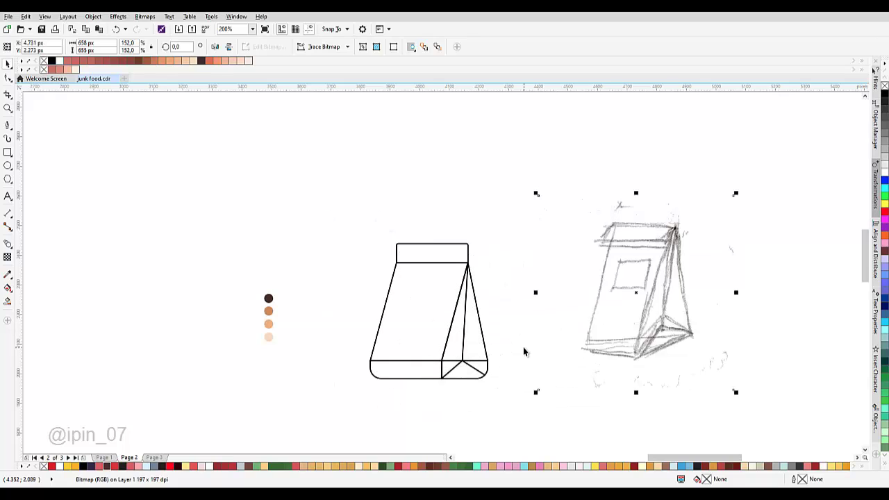
Step: Reduce the rounded outer corner of the side base rectangle to 20 px
{"action": "scroll", "coordinate": [486, 370], "scroll_direction": "up", "scroll_amount": 2}
{"action": "left_click", "coordinate": [486, 370]}
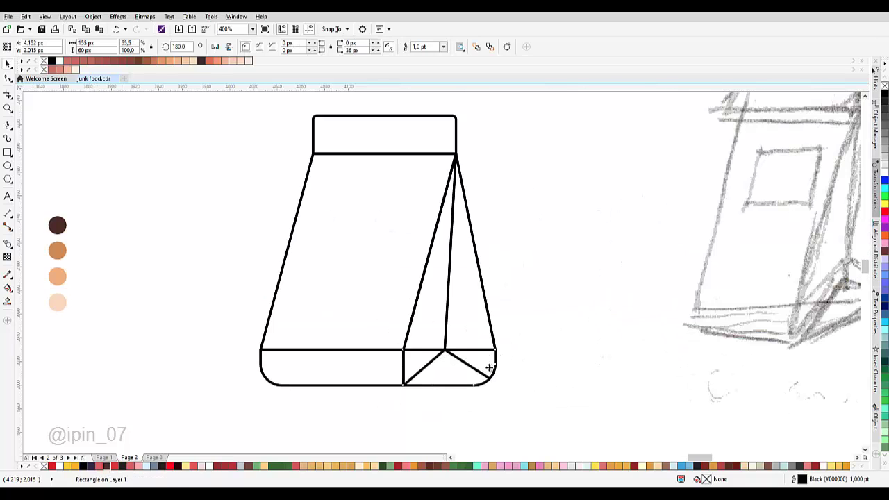
{"action": "scroll", "coordinate": [489, 368], "scroll_direction": "up", "scroll_amount": 2}
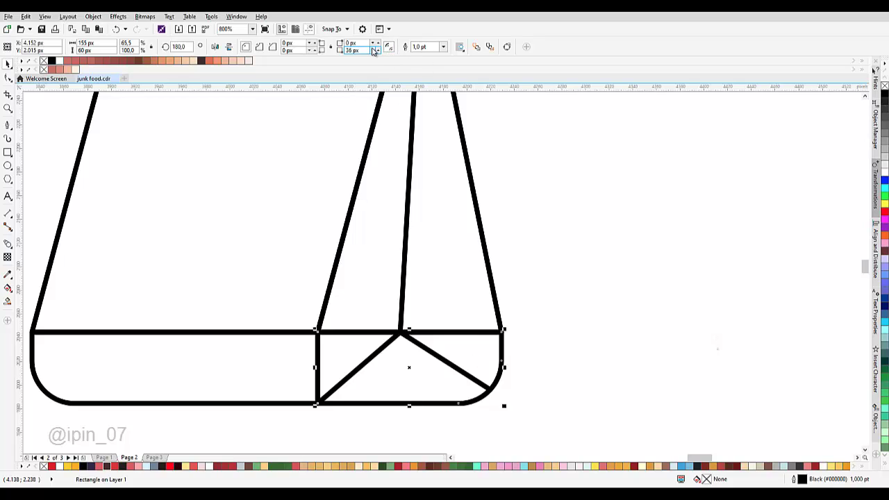
{"action": "scroll", "coordinate": [363, 52], "scroll_direction": "down", "scroll_amount": 8}
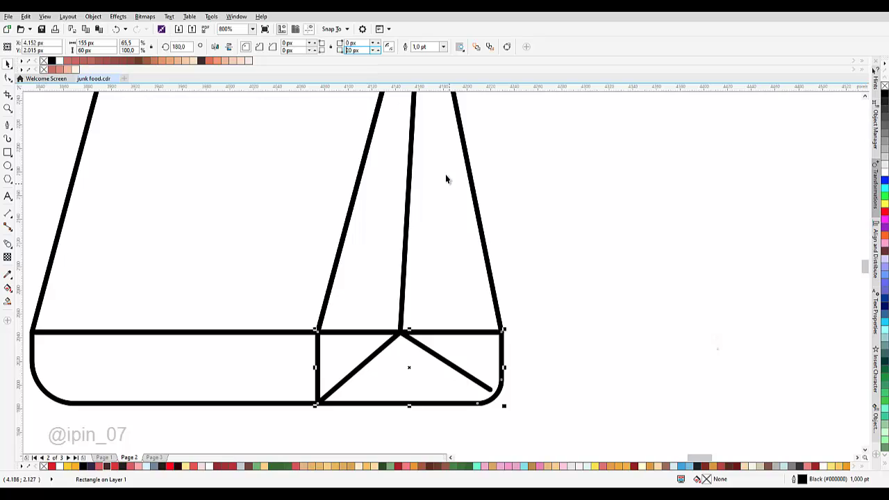
Step: Extend the fold line's free lower end outward until it meets the side base's rounded corner
{"action": "left_click_drag", "start_coordinate": [469, 375], "coordinate": [454, 285]}
{"action": "scroll", "coordinate": [455, 285], "scroll_direction": "up", "scroll_amount": 1}
{"action": "double_click", "coordinate": [466, 276]}
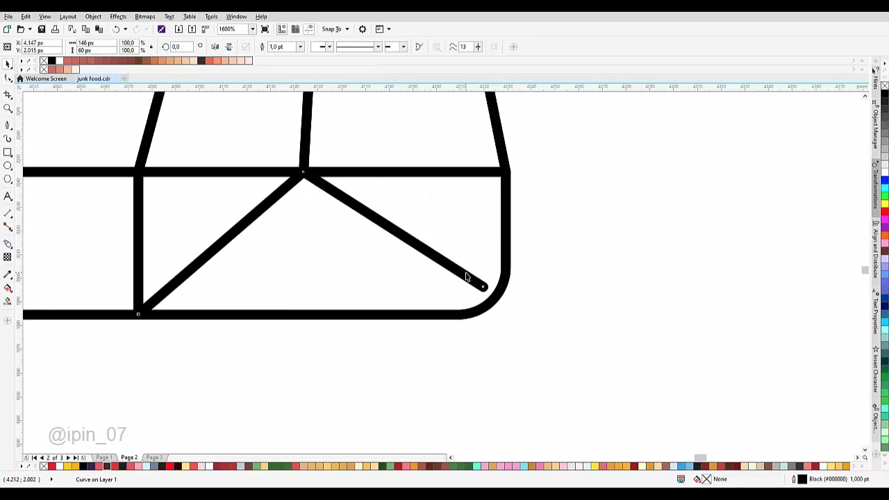
{"action": "mouse_move", "coordinate": [484, 289]}
{"action": "left_mouse_down"}
{"action": "mouse_move", "coordinate": [503, 305]}
{"action": "mouse_move", "coordinate": [492, 301]}
{"action": "left_mouse_up"}
{"action": "scroll", "coordinate": [500, 283], "scroll_direction": "down", "scroll_amount": 2}
{"action": "key", "text": "space"}
{"action": "left_click", "coordinate": [520, 243]}
{"action": "left_click_drag", "start_coordinate": [521, 242], "coordinate": [449, 277]}
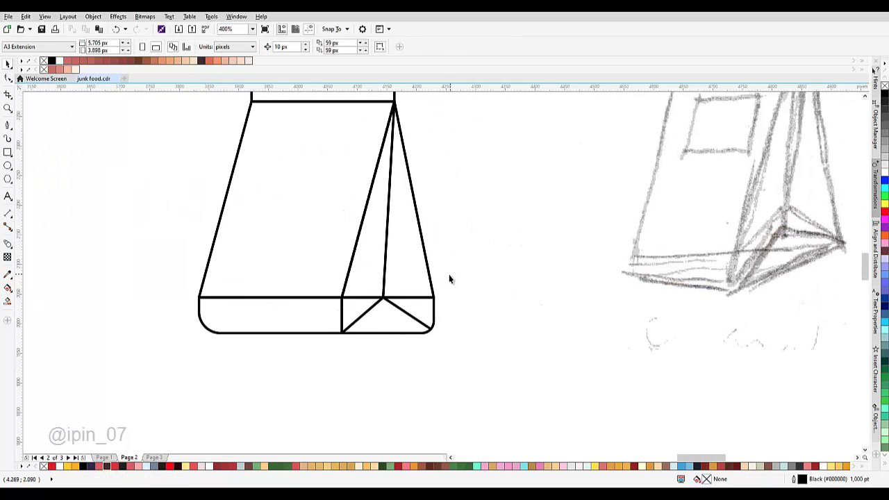
Step: Skew a copy of the top flap rectangle outward over the side panel and trim it with the original to form the flap's side fold
{"action": "scroll", "coordinate": [449, 276], "scroll_direction": "down", "scroll_amount": 1}
{"action": "scroll", "coordinate": [425, 186], "scroll_direction": "up", "scroll_amount": 4}
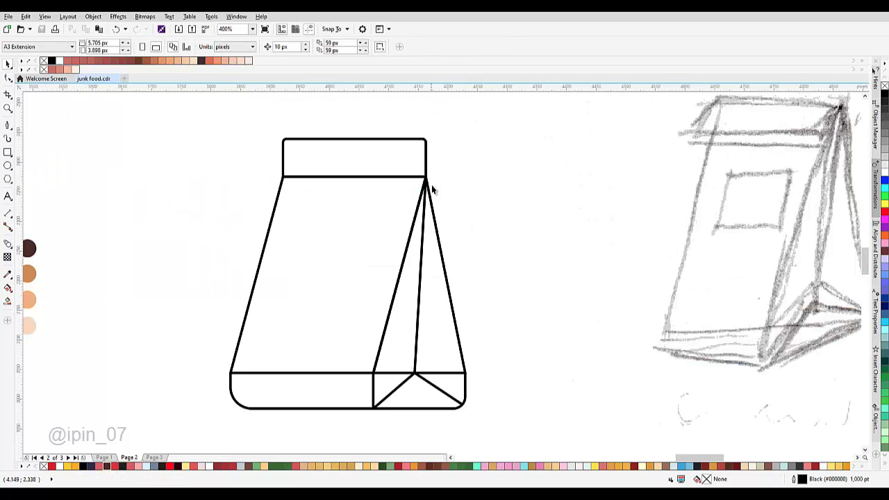
{"action": "left_click", "coordinate": [386, 201]}
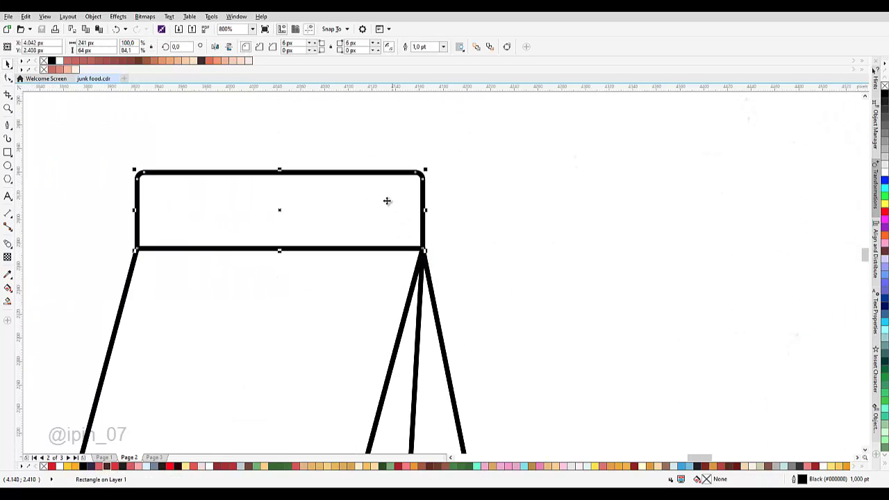
{"action": "left_click", "coordinate": [236, 218]}
{"action": "left_click_drag", "start_coordinate": [279, 252], "coordinate": [314, 257]}
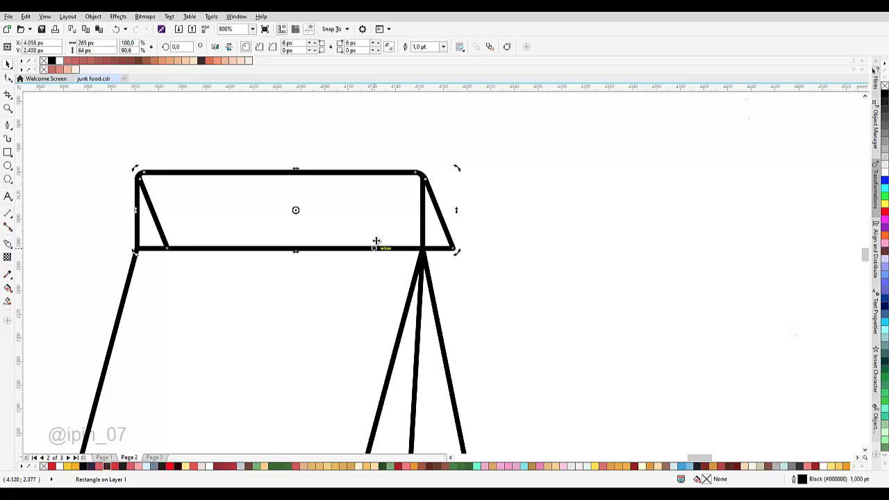
{"action": "left_click", "coordinate": [164, 234], "text": "shift"}
{"action": "left_click", "coordinate": [277, 52]}
{"action": "scroll", "coordinate": [439, 233], "scroll_direction": "up", "scroll_amount": 2}
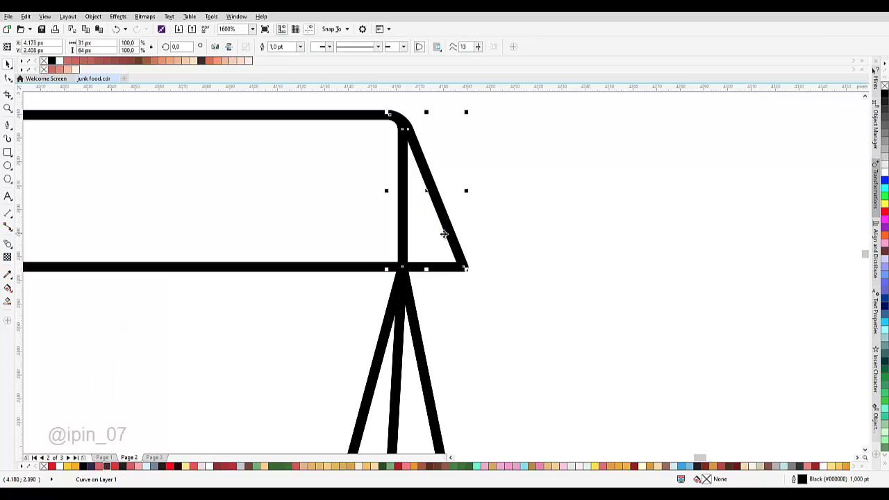
Step: Lower the inner bottom node of the flap's side fold by 9 px so its bottom edge slants
{"action": "key", "text": "F10"}
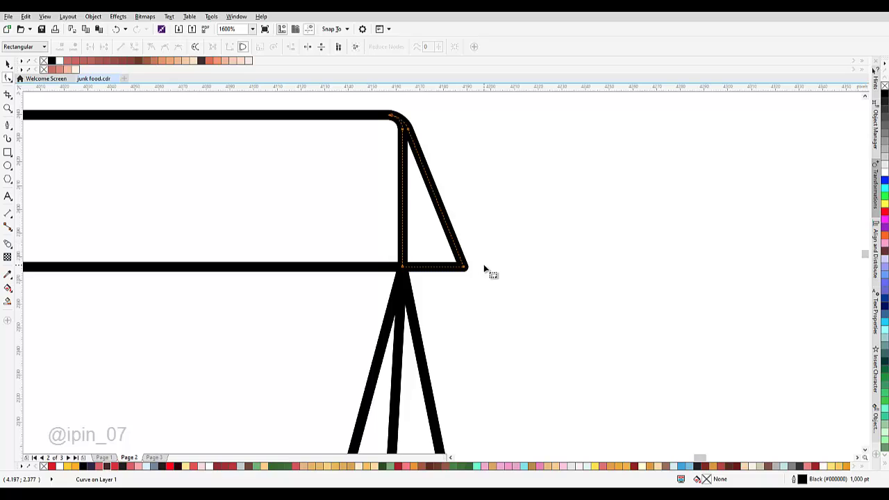
{"action": "mouse_move", "coordinate": [464, 267]}
{"action": "left_mouse_down"}
{"action": "mouse_move", "coordinate": [470, 289]}
{"action": "mouse_move", "coordinate": [468, 281]}
{"action": "left_mouse_up"}
{"action": "key", "text": "ctrl+z"}
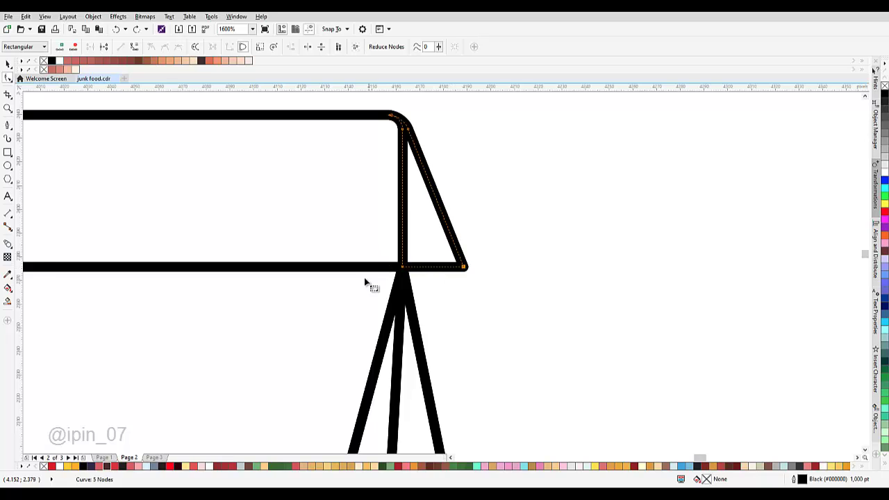
{"action": "left_click", "coordinate": [364, 278]}
{"action": "scroll", "coordinate": [387, 317], "scroll_direction": "up", "scroll_amount": 1}
{"action": "left_click", "coordinate": [462, 201]}
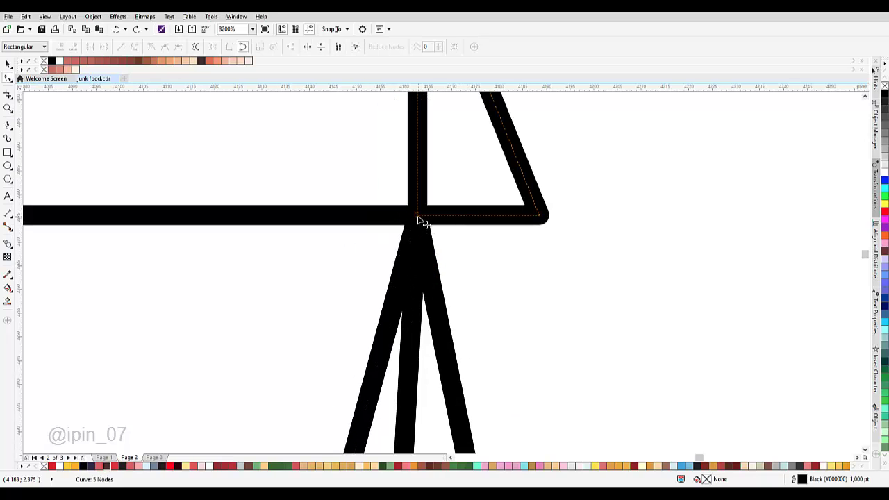
{"action": "left_click_drag", "start_coordinate": [417, 215], "coordinate": [420, 258]}
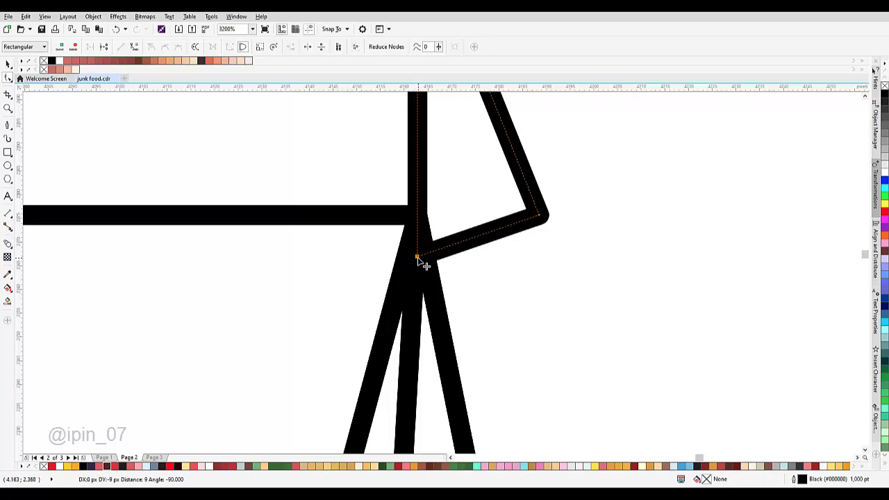
{"action": "scroll", "coordinate": [422, 258], "scroll_direction": "down", "scroll_amount": 2}
{"action": "key", "text": "space"}
{"action": "left_click", "coordinate": [471, 214]}
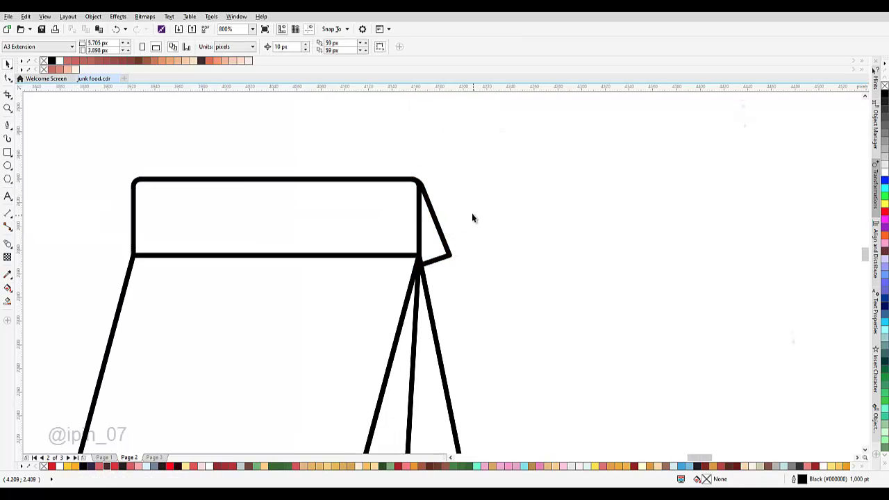
Step: Draw a vertical line up from the top flap's bottom edge near its left end with the Pen tool and shorten it to about 27 px
{"action": "scroll", "coordinate": [473, 223], "scroll_direction": "down", "scroll_amount": 2}
{"action": "scroll", "coordinate": [371, 181], "scroll_direction": "up", "scroll_amount": 2}
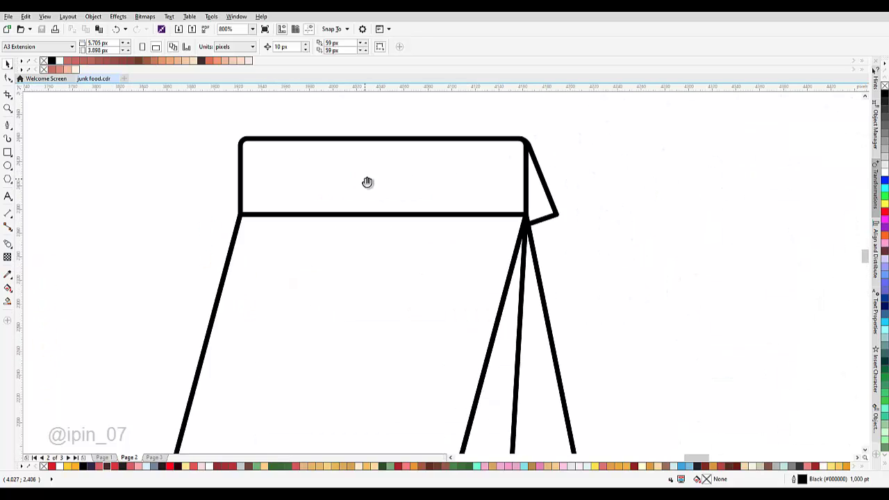
{"action": "left_click", "coordinate": [8, 125]}
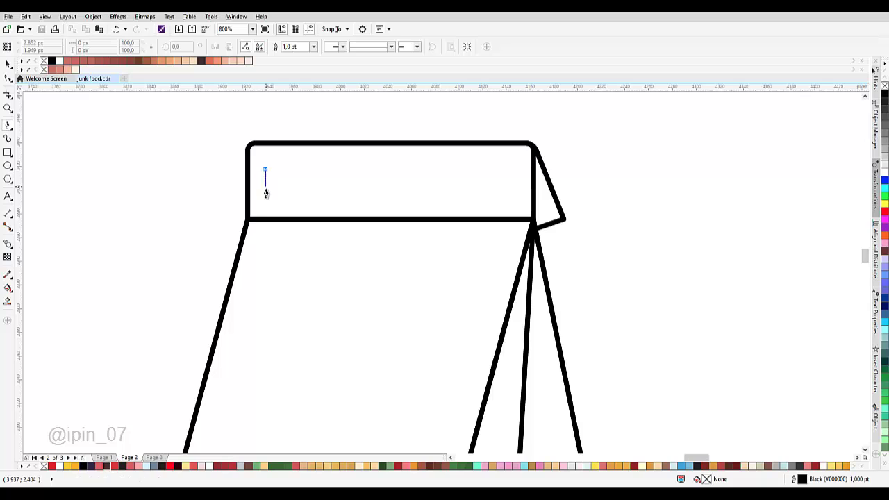
{"action": "left_click", "coordinate": [265, 219]}
{"action": "scroll", "coordinate": [265, 169], "scroll_direction": "up", "scroll_amount": 1}
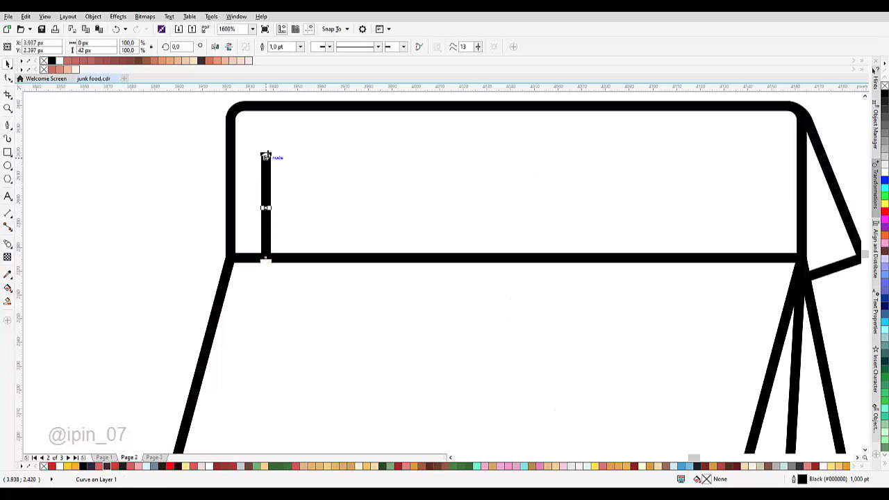
{"action": "left_click_drag", "start_coordinate": [266, 156], "coordinate": [277, 193]}
{"action": "scroll", "coordinate": [298, 201], "scroll_direction": "down", "scroll_amount": 1}
{"action": "scroll", "coordinate": [278, 194], "scroll_direction": "up", "scroll_amount": 1}
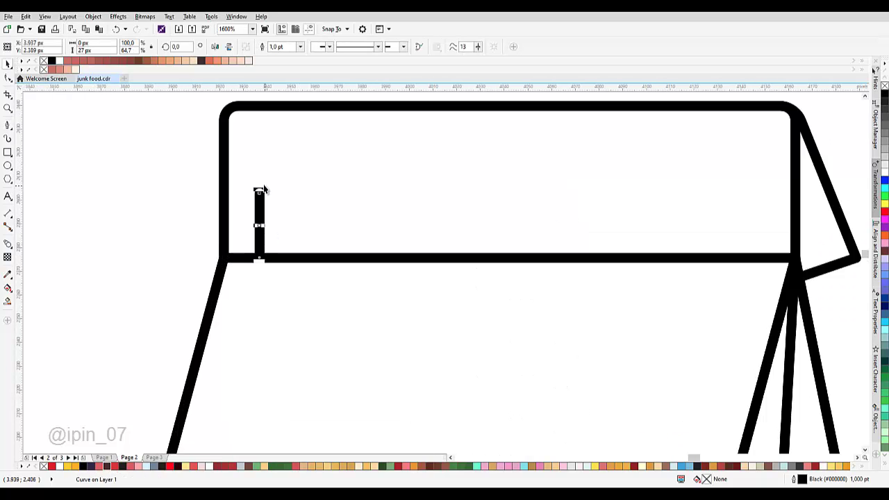
Step: Draw a spacer rectangle about 15 × 11 px between the flap's left edge and the short line, and select it together with the line
{"action": "left_click", "coordinate": [8, 152]}
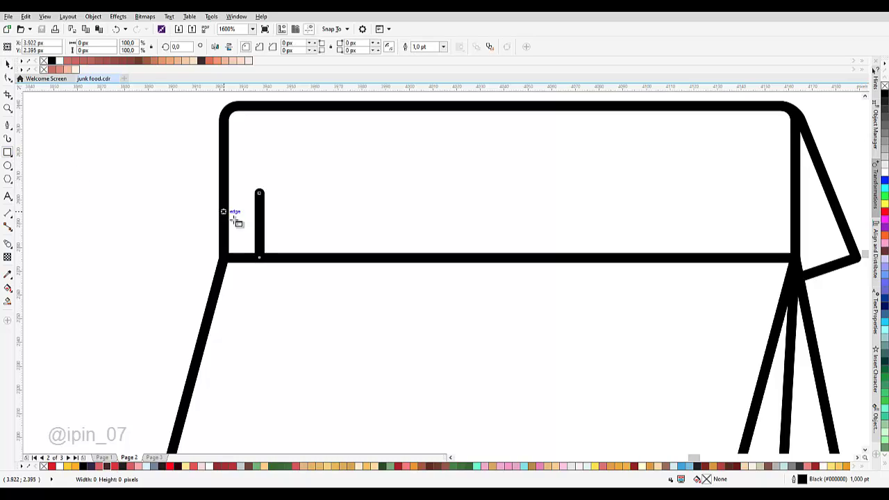
{"action": "left_click_drag", "start_coordinate": [224, 211], "coordinate": [260, 237]}
{"action": "key", "text": "space"}
{"action": "left_click", "coordinate": [259, 194], "text": "shift"}
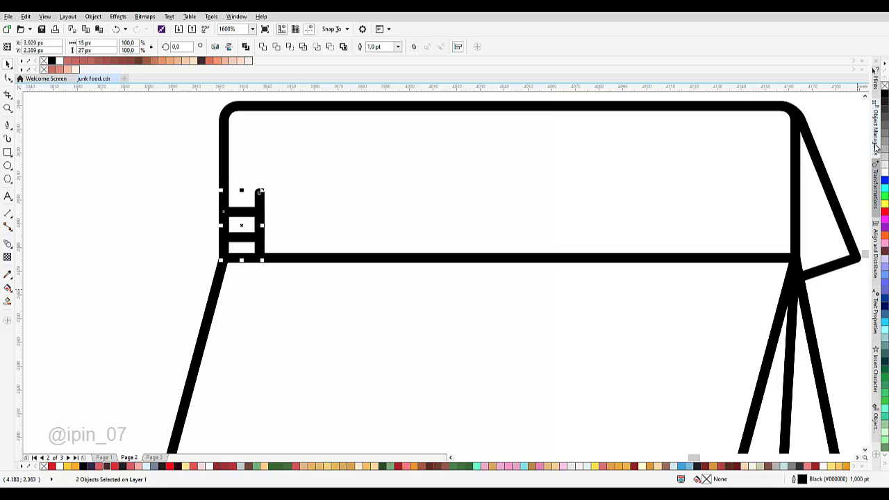
Step: Place a horizontally mirrored copy of the line and spacer at the flap's right end, delete the spacer rectangles and save the file
{"action": "left_click", "coordinate": [876, 198]}
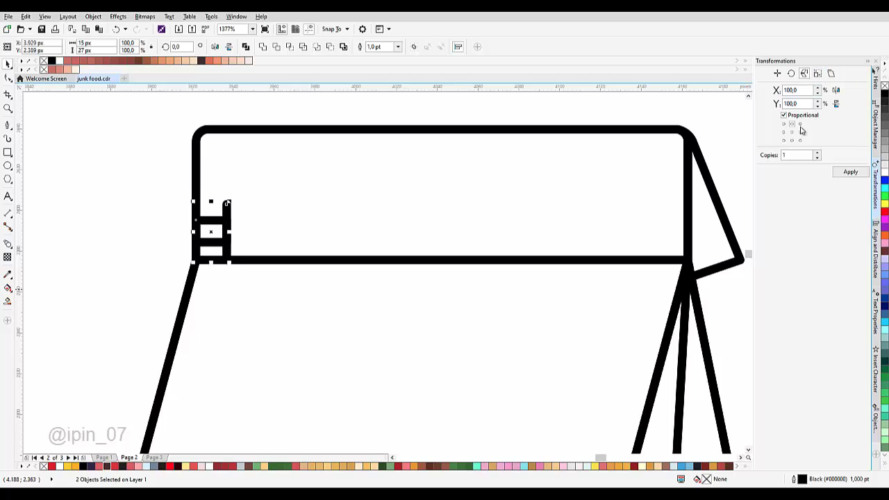
{"action": "left_click", "coordinate": [848, 173]}
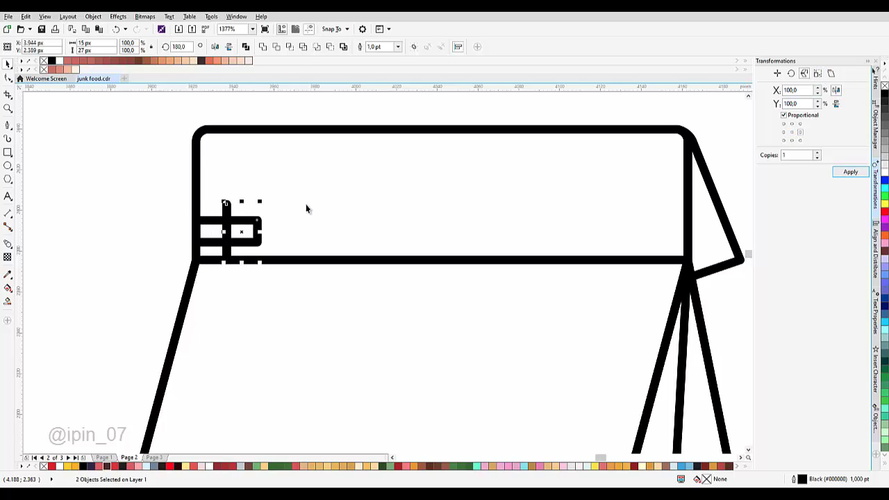
{"action": "left_click_drag", "start_coordinate": [221, 221], "coordinate": [666, 200]}
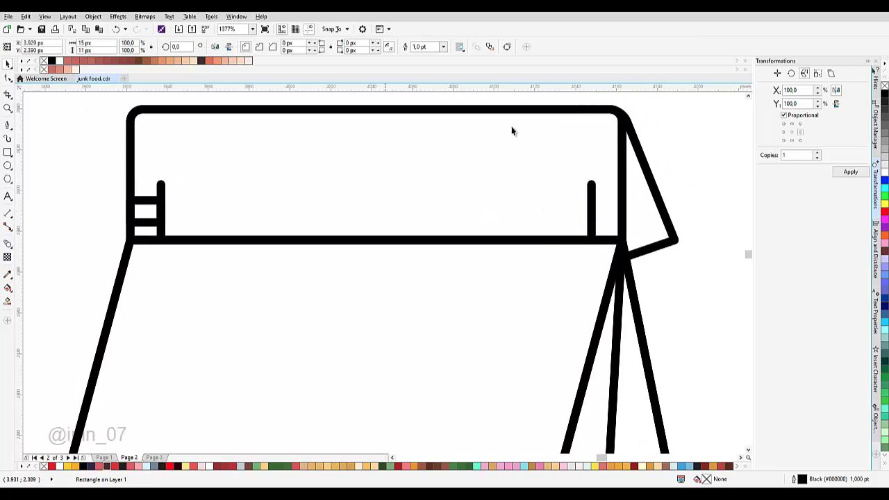
{"action": "key", "text": "Delete"}
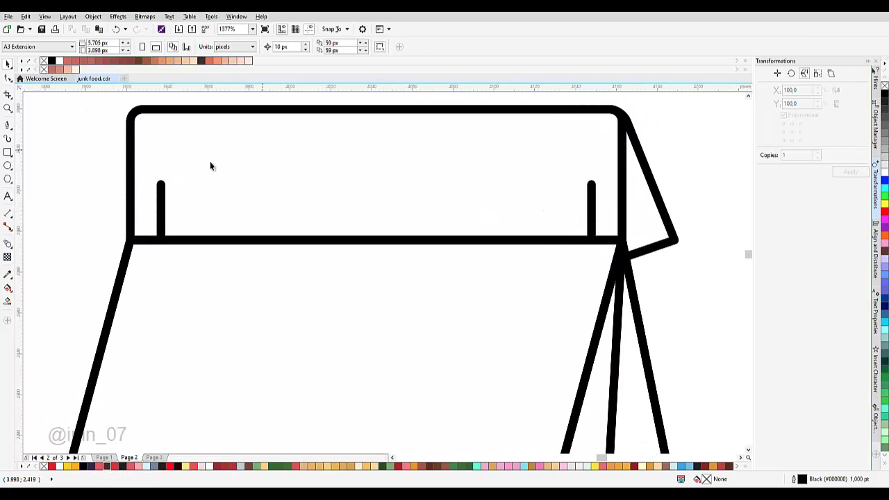
{"action": "key", "text": "ctrl+s"}
Step: Blend the short line at the flap's left end into the matching line at its right end
{"action": "left_click", "coordinate": [152, 209]}
{"action": "left_click", "coordinate": [161, 204]}
{"action": "left_click", "coordinate": [7, 243]}
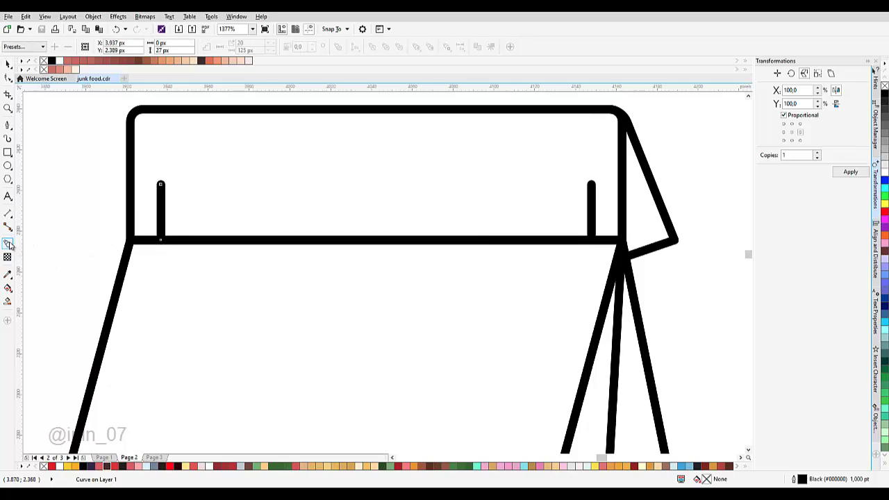
{"action": "left_click", "coordinate": [8, 243]}
{"action": "left_click", "coordinate": [46, 264]}
{"action": "left_click_drag", "start_coordinate": [161, 208], "coordinate": [591, 210]}
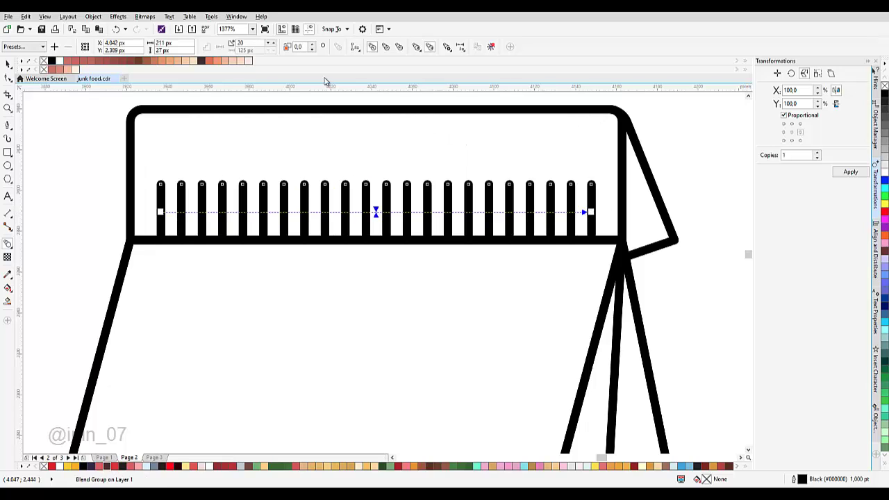
Step: Set the number of blend steps between the two short lines to 7
{"action": "type", "text": "11"}
{"action": "key", "text": "Return"}
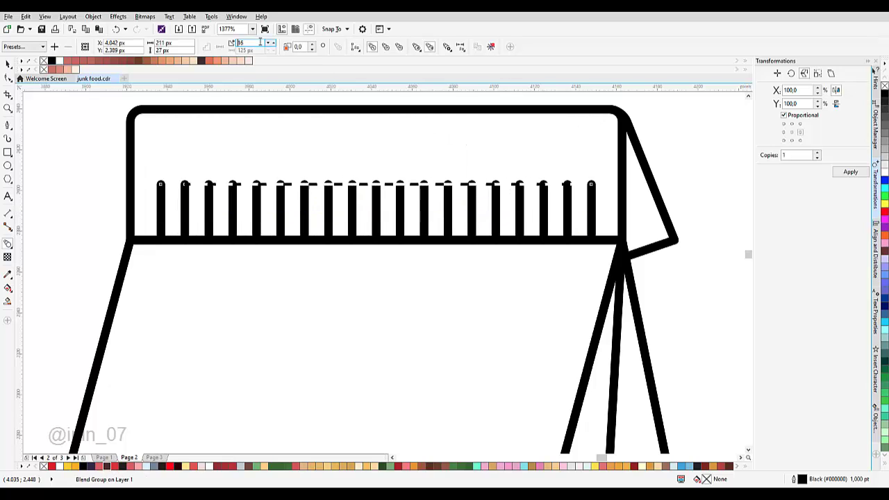
{"action": "scroll", "coordinate": [260, 42], "scroll_direction": "down", "scroll_amount": 6}
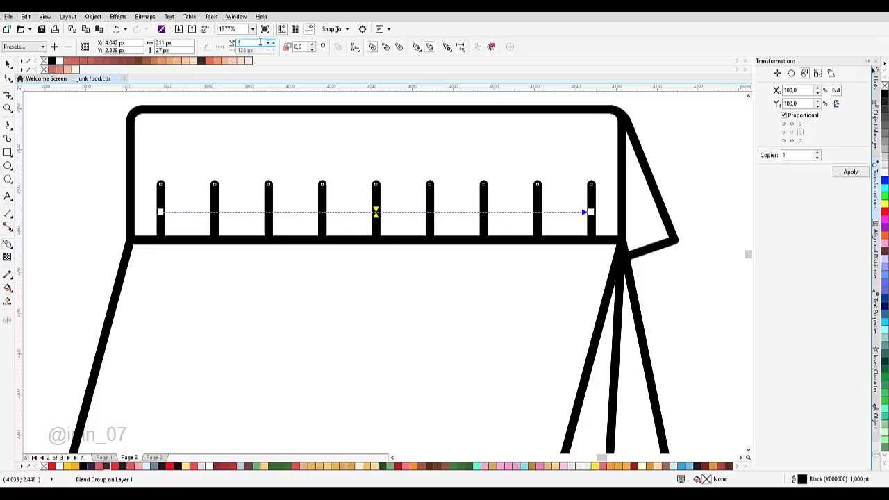
{"action": "key", "text": "Return"}
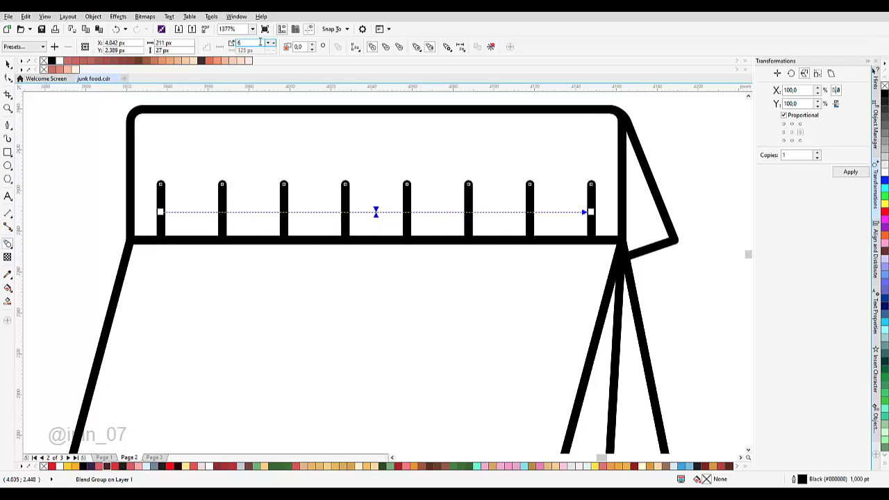
{"action": "scroll", "coordinate": [230, 155], "scroll_direction": "down", "scroll_amount": 5}
{"action": "scroll", "coordinate": [285, 160], "scroll_direction": "up", "scroll_amount": 3}
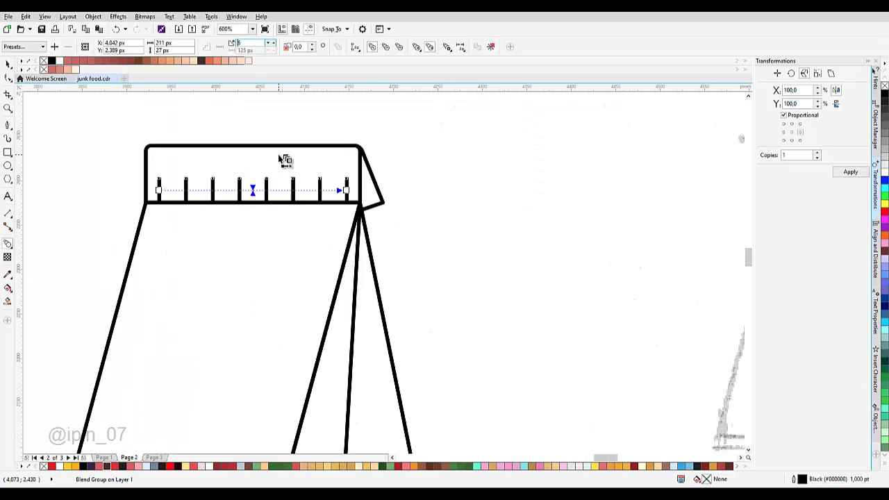
{"action": "key", "text": "Up"}
{"action": "scroll", "coordinate": [245, 163], "scroll_direction": "up", "scroll_amount": 2}
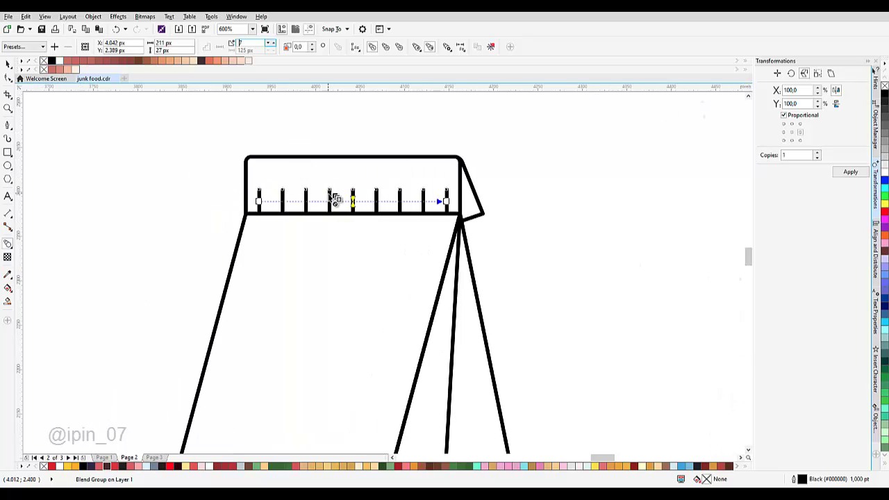
{"action": "key", "text": "Return"}
Step: Break the blend group of short flap lines apart
{"action": "key", "text": "space"}
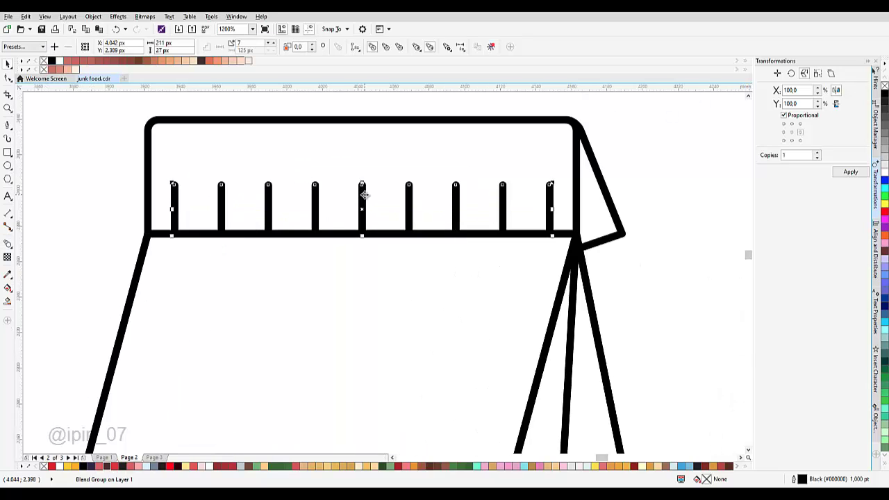
{"action": "right_click", "coordinate": [364, 195]}
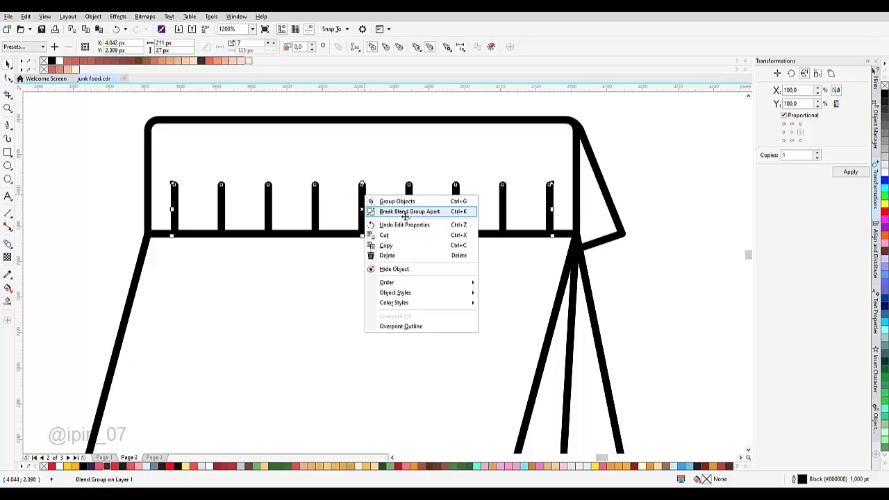
{"action": "left_click", "coordinate": [405, 212]}
{"action": "scroll", "coordinate": [608, 166], "scroll_direction": "down", "scroll_amount": 8}
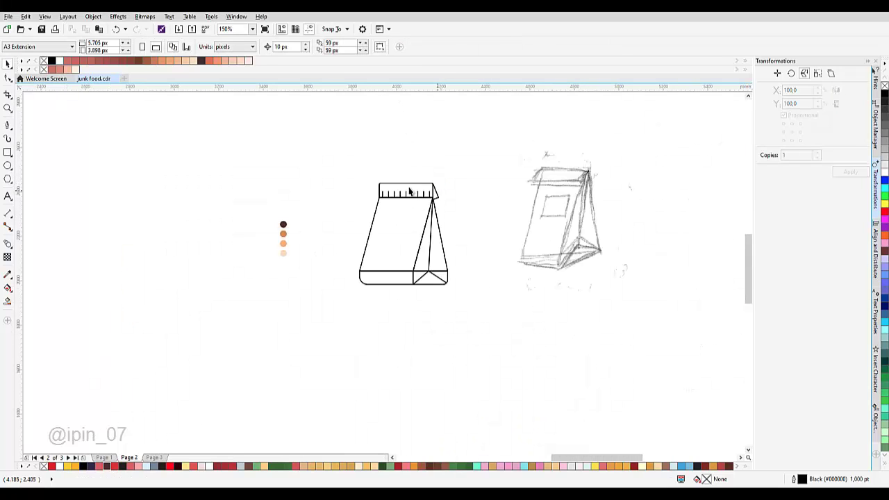
Step: Select the top flap rectangle with its side fold and reduce their combined height to about 59 px
{"action": "scroll", "coordinate": [409, 191], "scroll_direction": "up", "scroll_amount": 2}
{"action": "left_click", "coordinate": [494, 188]}
{"action": "scroll", "coordinate": [493, 188], "scroll_direction": "up", "scroll_amount": 1}
{"action": "left_click", "coordinate": [532, 201], "text": "shift"}
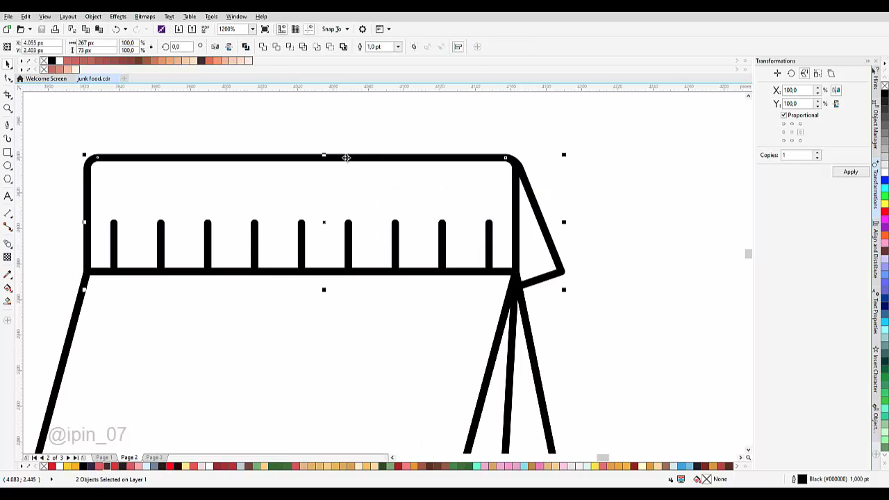
{"action": "left_click_drag", "start_coordinate": [324, 157], "coordinate": [323, 181]}
Step: Move the shortened flap and side fold down so the flap's lower-left corner snaps to the front panel's upper-left corner
{"action": "scroll", "coordinate": [110, 246], "scroll_direction": "up", "scroll_amount": 2}
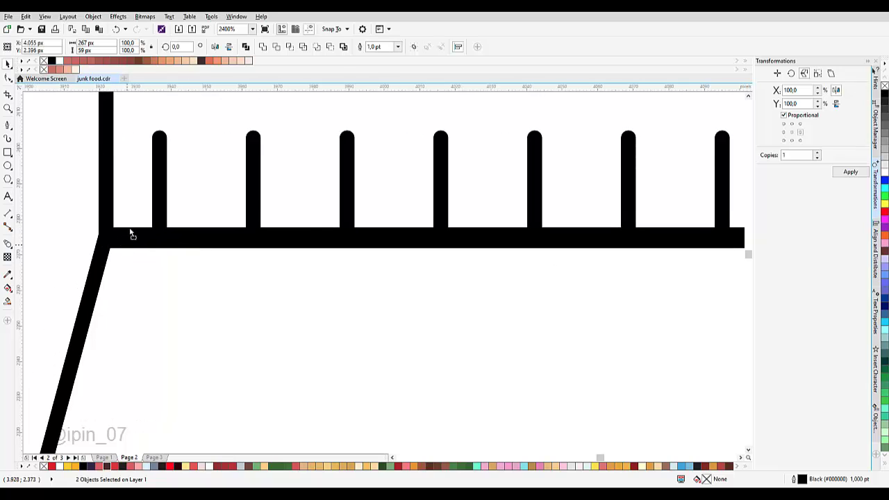
{"action": "left_click_drag", "start_coordinate": [132, 234], "coordinate": [107, 235]}
{"action": "scroll", "coordinate": [195, 232], "scroll_direction": "down", "scroll_amount": 3}
{"action": "scroll", "coordinate": [319, 228], "scroll_direction": "up", "scroll_amount": 3}
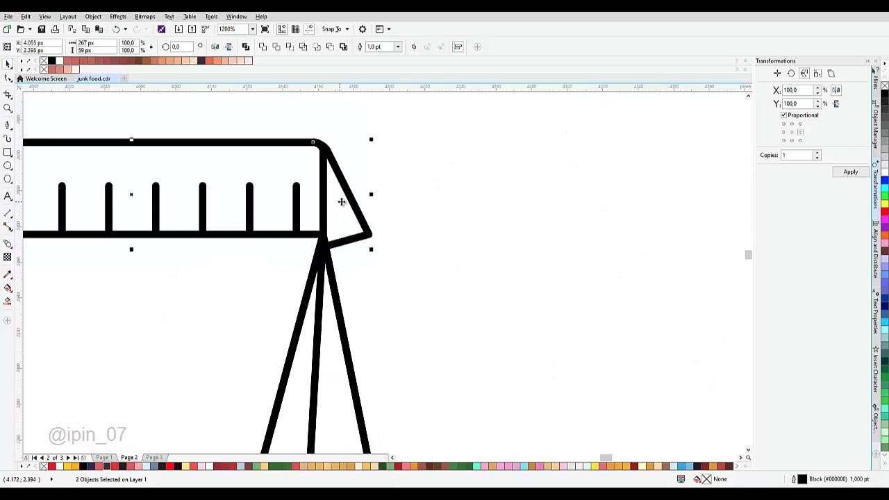
{"action": "left_click", "coordinate": [379, 214]}
{"action": "left_click_drag", "start_coordinate": [323, 230], "coordinate": [412, 204]}
{"action": "scroll", "coordinate": [438, 213], "scroll_direction": "down", "scroll_amount": 6}
{"action": "scroll", "coordinate": [402, 360], "scroll_direction": "up", "scroll_amount": 1}
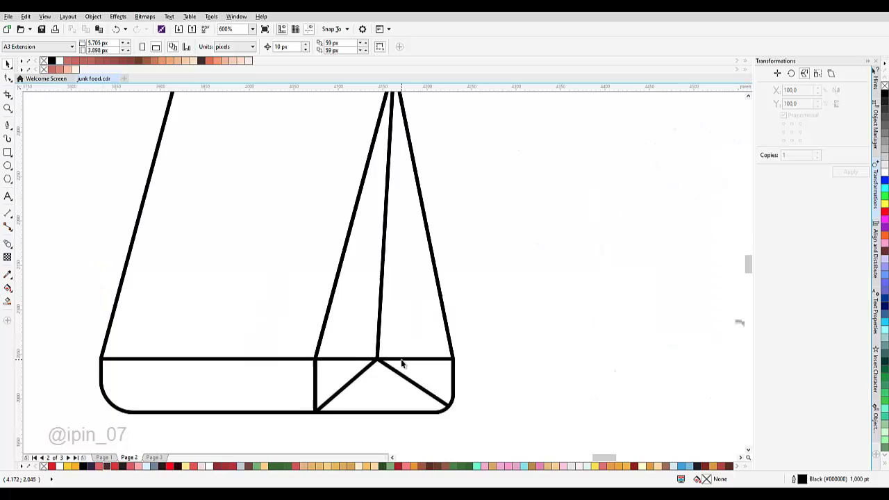
Step: Delete the bottom edge segment of the triangular side panel where it meets the side base
{"action": "left_click_drag", "start_coordinate": [402, 363], "coordinate": [432, 312]}
{"action": "scroll", "coordinate": [419, 306], "scroll_direction": "up", "scroll_amount": 1}
{"action": "left_click", "coordinate": [426, 276]}
{"action": "scroll", "coordinate": [426, 276], "scroll_direction": "down", "scroll_amount": 1}
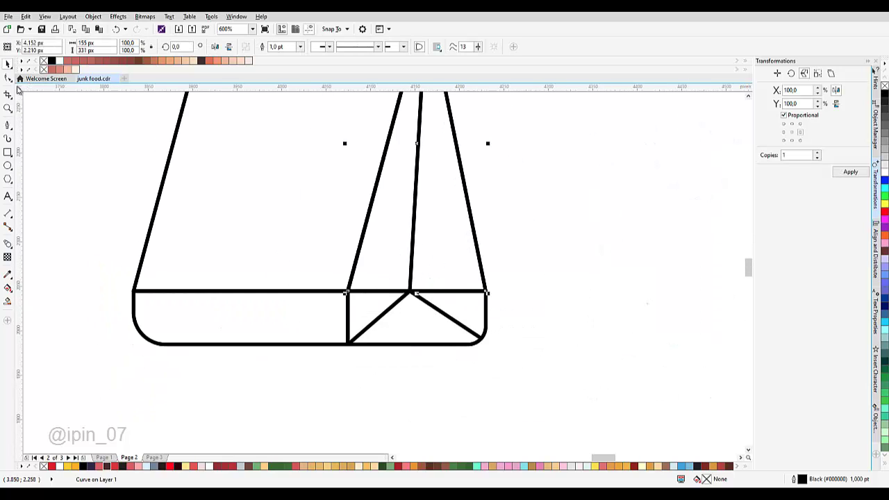
{"action": "left_click", "coordinate": [8, 79]}
{"action": "scroll", "coordinate": [375, 302], "scroll_direction": "up", "scroll_amount": 1}
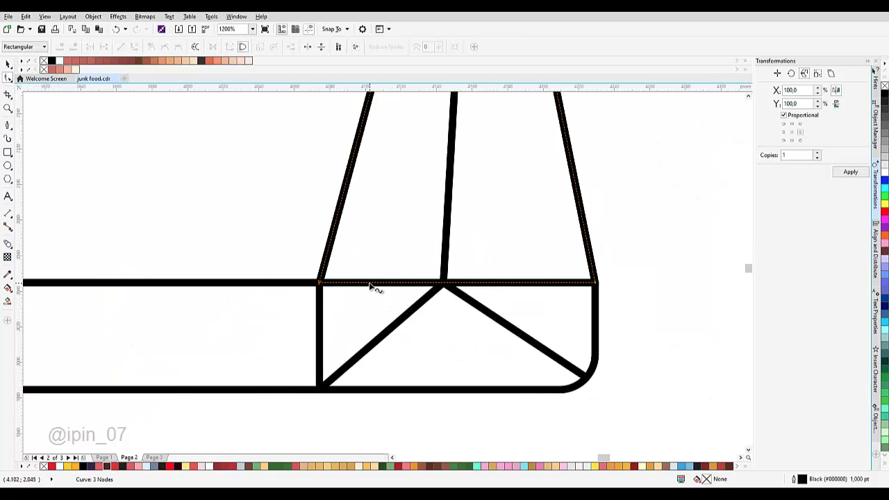
{"action": "right_click", "coordinate": [372, 285]}
{"action": "left_click", "coordinate": [379, 299]}
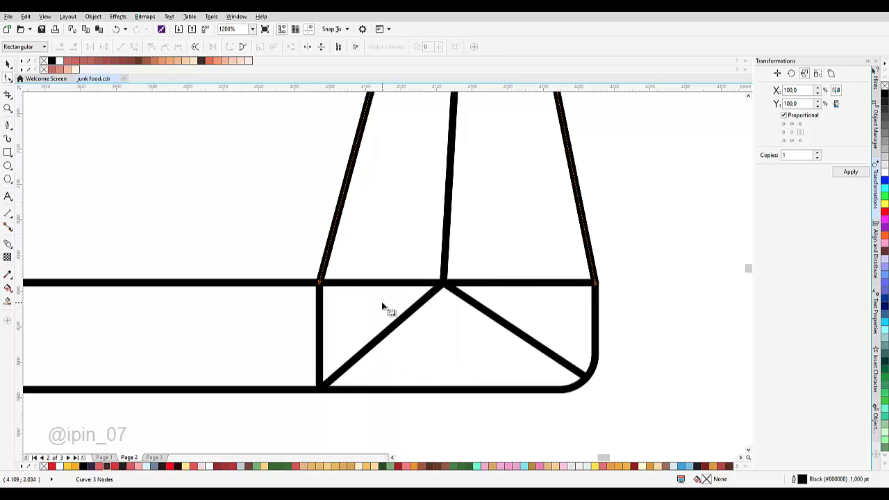
Step: Select all the objects of the bag drawing and convert them to curves
{"action": "left_click", "coordinate": [341, 298]}
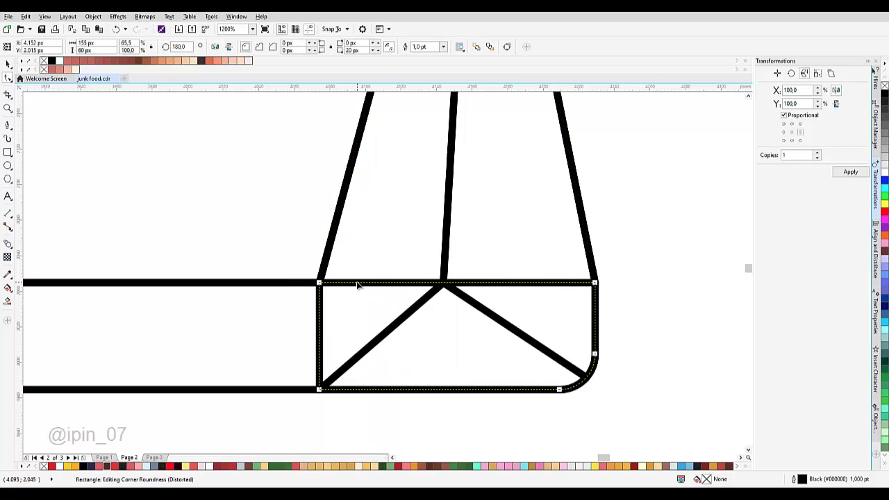
{"action": "key", "text": "space"}
{"action": "scroll", "coordinate": [305, 256], "scroll_direction": "down", "scroll_amount": 2}
{"action": "left_click_drag", "start_coordinate": [315, 260], "coordinate": [375, 300]}
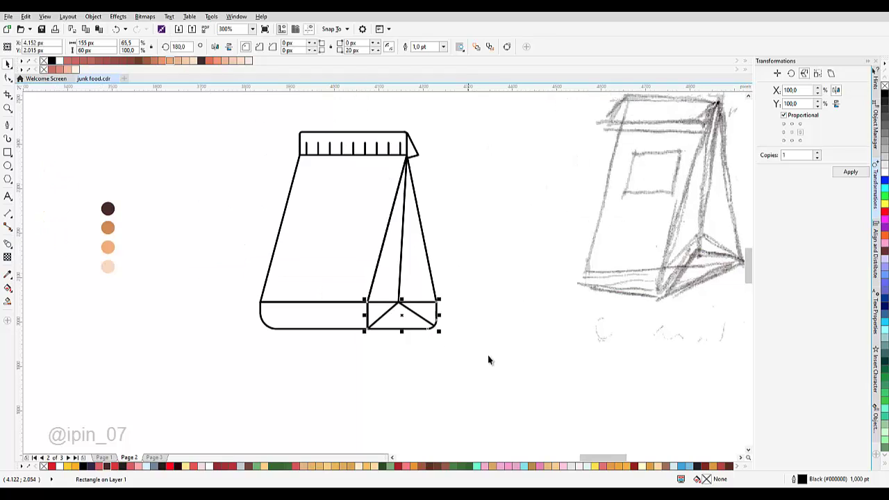
{"action": "left_click_drag", "start_coordinate": [488, 354], "coordinate": [216, 108]}
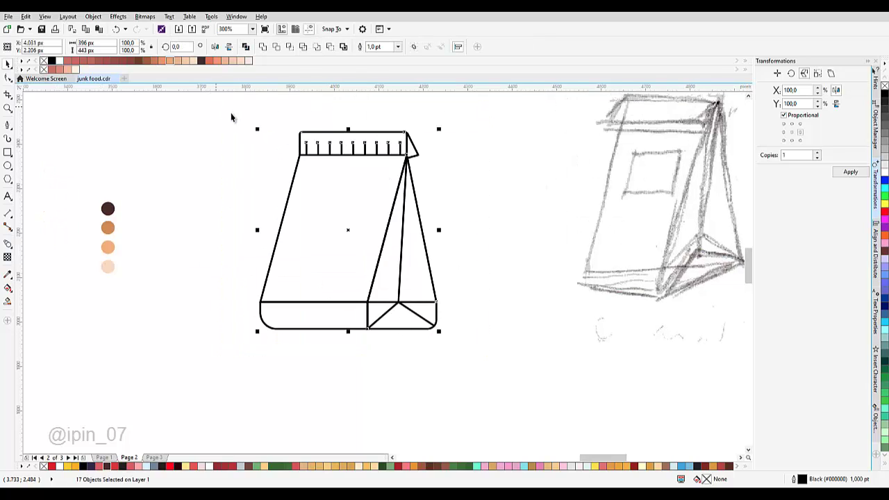
{"action": "left_click_drag", "start_coordinate": [347, 167], "coordinate": [325, 189]}
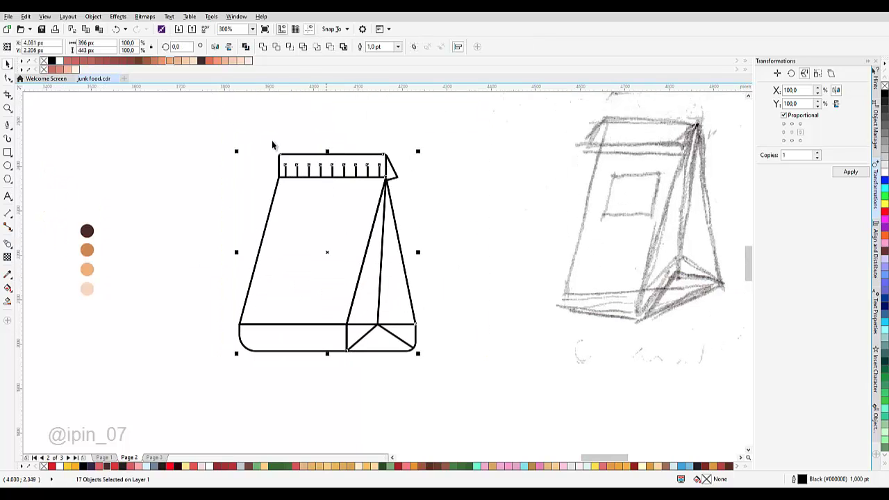
{"action": "left_click", "coordinate": [101, 18]}
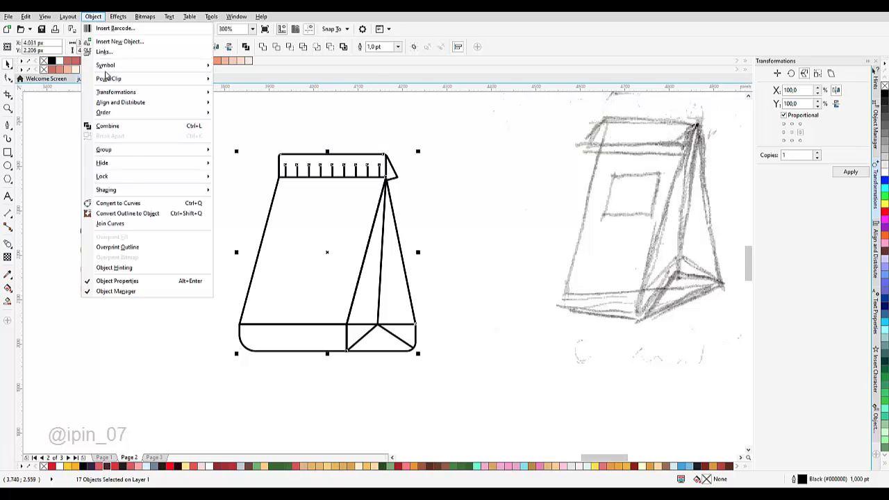
{"action": "left_click", "coordinate": [150, 203]}
{"action": "left_click", "coordinate": [429, 231]}
Step: Delete the top edge segment of the side base shape beneath the triangular side panel
{"action": "scroll", "coordinate": [368, 350], "scroll_direction": "up", "scroll_amount": 2}
{"action": "left_click_drag", "start_coordinate": [376, 322], "coordinate": [387, 307]}
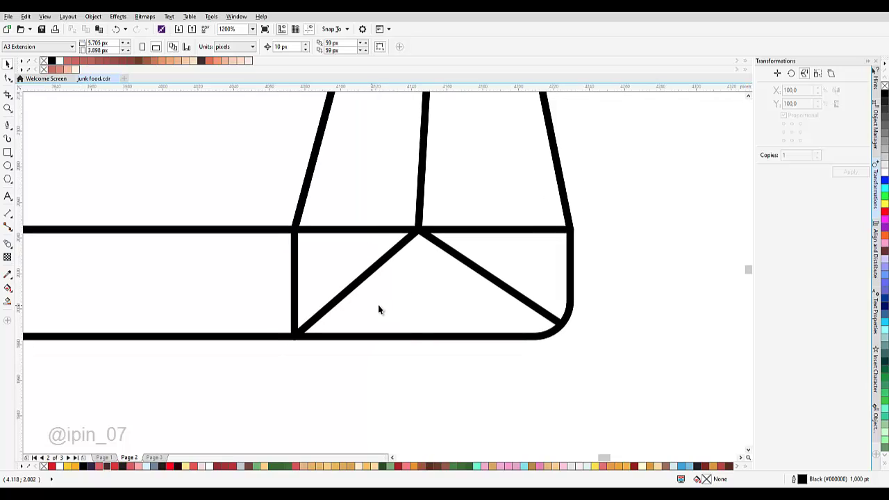
{"action": "left_click", "coordinate": [349, 290]}
{"action": "left_click", "coordinate": [9, 78]}
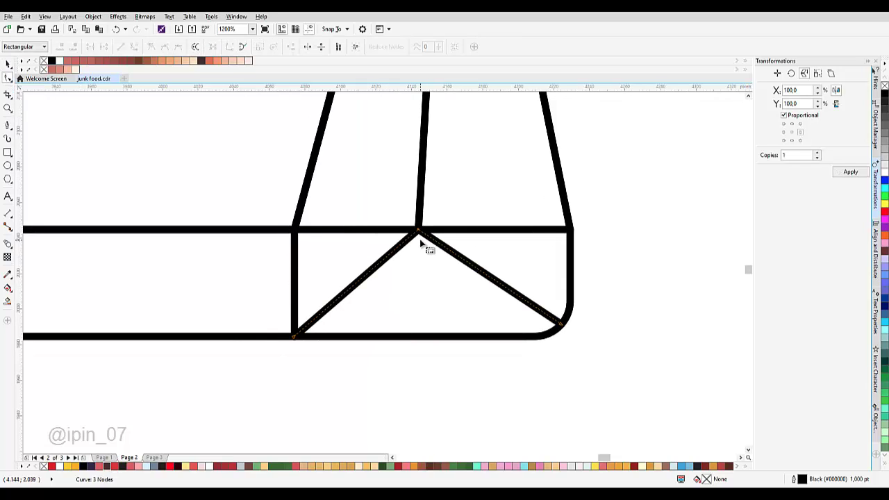
{"action": "right_click", "coordinate": [382, 230]}
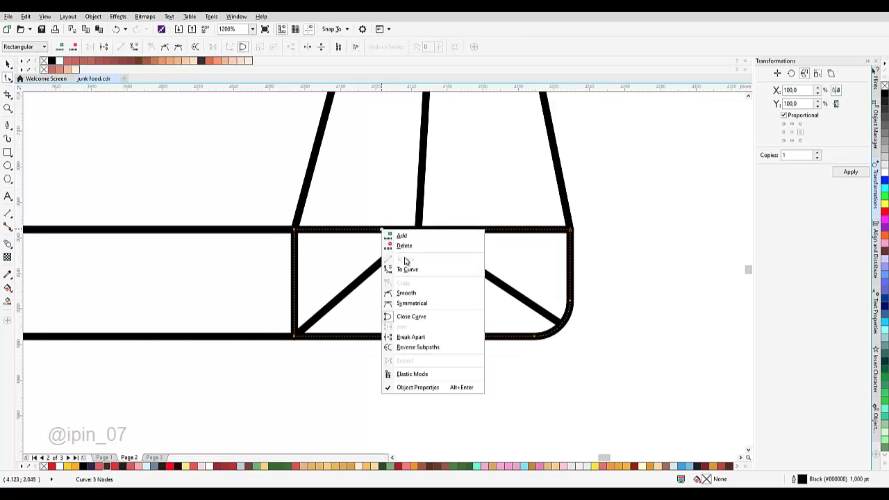
{"action": "left_click", "coordinate": [403, 249]}
{"action": "scroll", "coordinate": [400, 276], "scroll_direction": "down", "scroll_amount": 2}
{"action": "key", "text": "space"}
{"action": "left_click", "coordinate": [487, 251]}
{"action": "scroll", "coordinate": [413, 278], "scroll_direction": "up", "scroll_amount": 1}
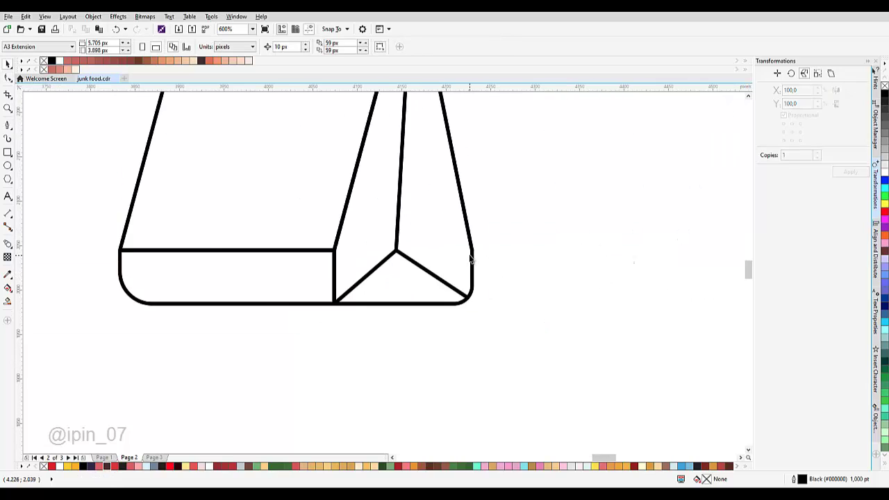
Step: Weld the side base outline to the side panel outline and join their nodes at both meeting corners
{"action": "left_click", "coordinate": [472, 260]}
{"action": "scroll", "coordinate": [466, 234], "scroll_direction": "up", "scroll_amount": 1}
{"action": "left_click", "coordinate": [468, 225], "text": "shift"}
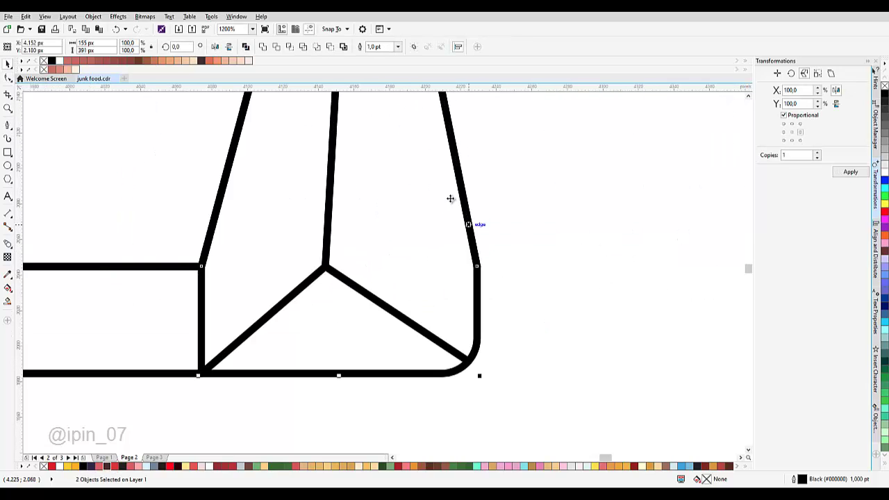
{"action": "left_click", "coordinate": [263, 47]}
{"action": "scroll", "coordinate": [475, 255], "scroll_direction": "up", "scroll_amount": 1}
{"action": "key", "text": "F10"}
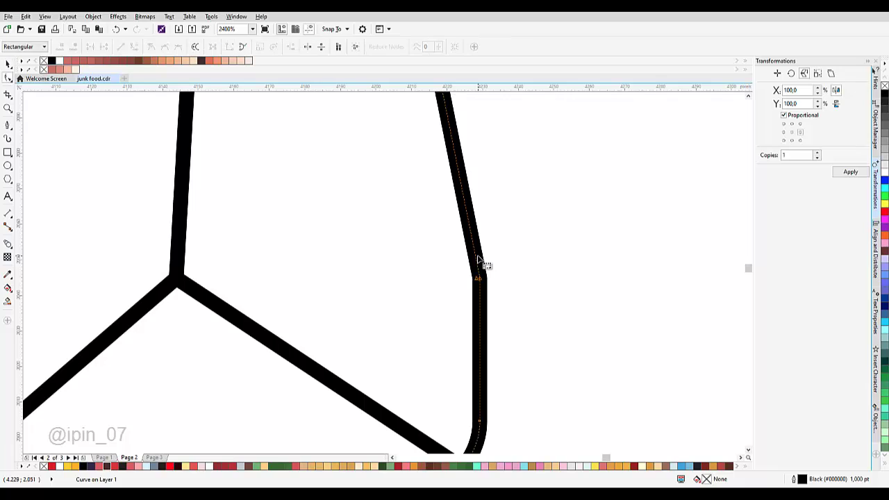
{"action": "scroll", "coordinate": [482, 264], "scroll_direction": "up", "scroll_amount": 1}
{"action": "left_click", "coordinate": [476, 293]}
{"action": "left_click_drag", "start_coordinate": [474, 293], "coordinate": [646, 251]}
{"action": "scroll", "coordinate": [487, 284], "scroll_direction": "down", "scroll_amount": 1}
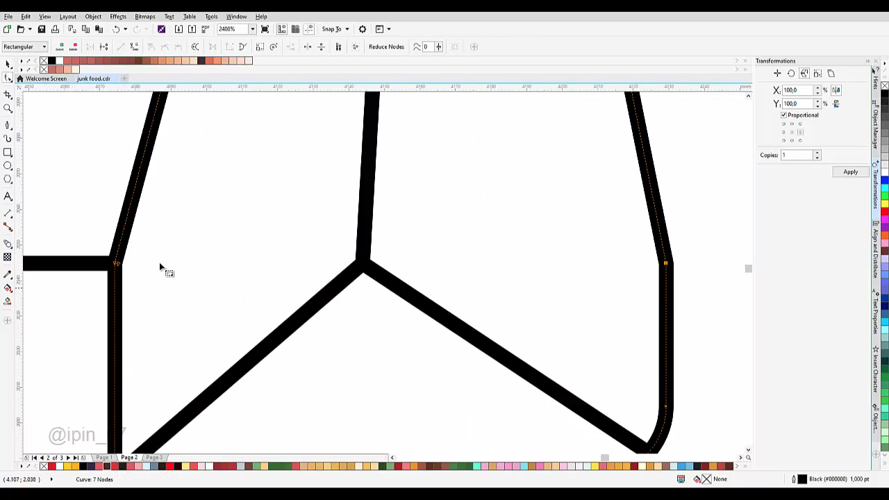
{"action": "mouse_move", "coordinate": [116, 264]}
{"action": "left_mouse_down"}
{"action": "mouse_move", "coordinate": [115, 254]}
{"action": "mouse_move", "coordinate": [129, 252]}
{"action": "mouse_move", "coordinate": [114, 263]}
{"action": "left_mouse_up"}
{"action": "left_click", "coordinate": [123, 258]}
{"action": "scroll", "coordinate": [179, 245], "scroll_direction": "down", "scroll_amount": 3}
{"action": "left_click_drag", "start_coordinate": [216, 205], "coordinate": [248, 266]}
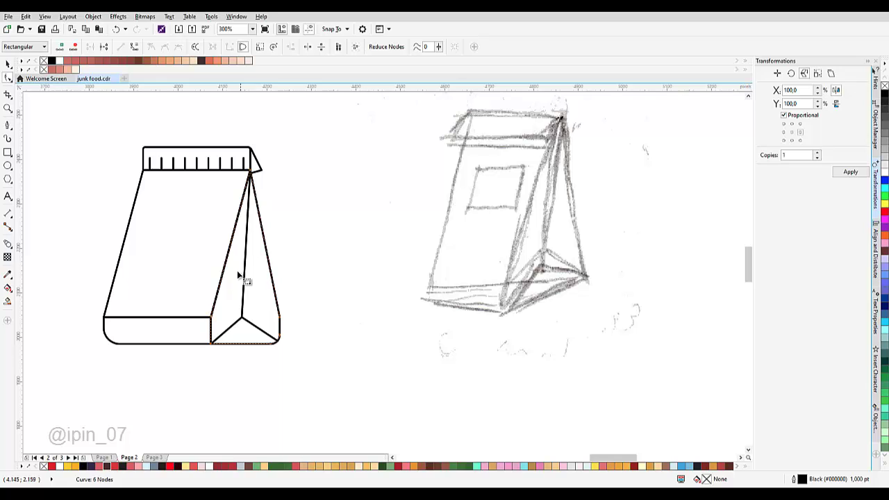
{"action": "left_click_drag", "start_coordinate": [175, 291], "coordinate": [238, 278]}
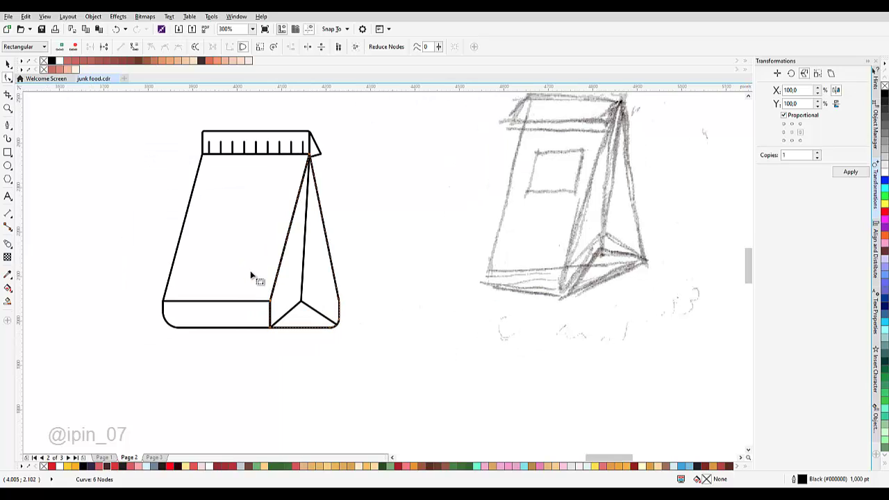
Step: Try to weld the side panel's centre fold line to the V-shaped base fold and join their meeting nodes
{"action": "scroll", "coordinate": [303, 280], "scroll_direction": "up", "scroll_amount": 2}
{"action": "key", "text": "space"}
{"action": "left_click", "coordinate": [302, 279]}
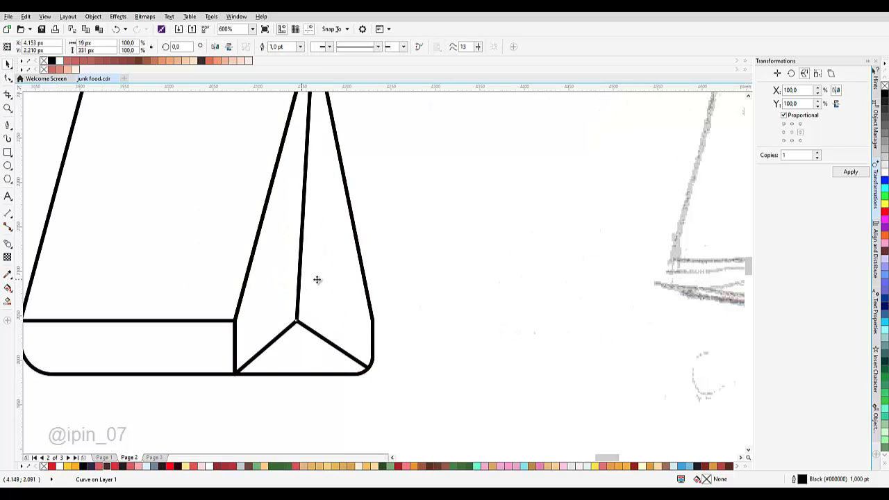
{"action": "left_click_drag", "start_coordinate": [317, 280], "coordinate": [361, 281]}
{"action": "key", "text": "ctrl+z"}
{"action": "scroll", "coordinate": [303, 330], "scroll_direction": "up", "scroll_amount": 1}
{"action": "left_click", "coordinate": [308, 326], "text": "shift"}
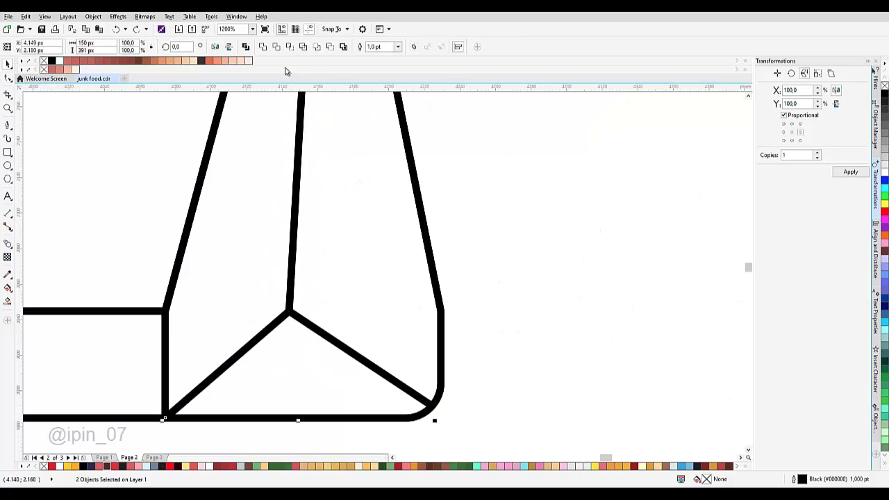
{"action": "left_click", "coordinate": [262, 46]}
{"action": "scroll", "coordinate": [306, 319], "scroll_direction": "up", "scroll_amount": 1}
{"action": "key", "text": "F10"}
{"action": "scroll", "coordinate": [278, 308], "scroll_direction": "up", "scroll_amount": 2}
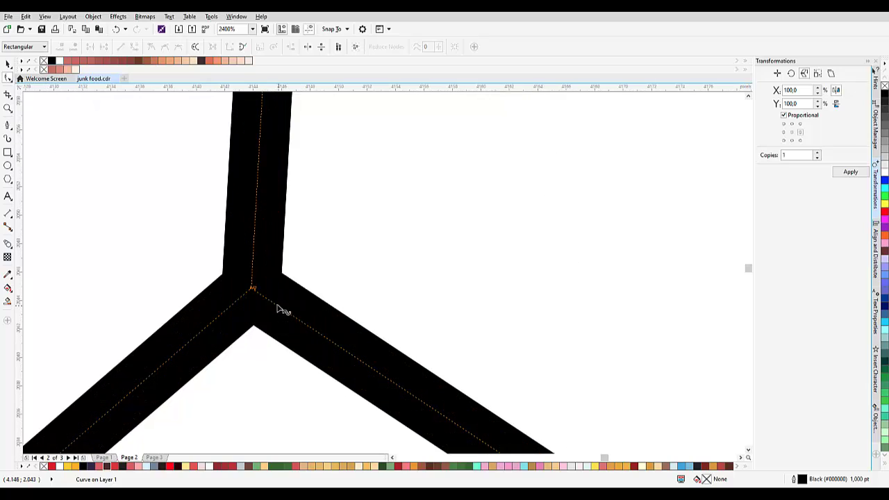
{"action": "mouse_move", "coordinate": [253, 287]}
{"action": "left_mouse_down"}
{"action": "mouse_move", "coordinate": [255, 302]}
{"action": "mouse_move", "coordinate": [252, 287]}
{"action": "left_mouse_up"}
{"action": "scroll", "coordinate": [309, 289], "scroll_direction": "down", "scroll_amount": 3}
{"action": "key", "text": "ctrl+z"}
{"action": "scroll", "coordinate": [326, 287], "scroll_direction": "down", "scroll_amount": 2}
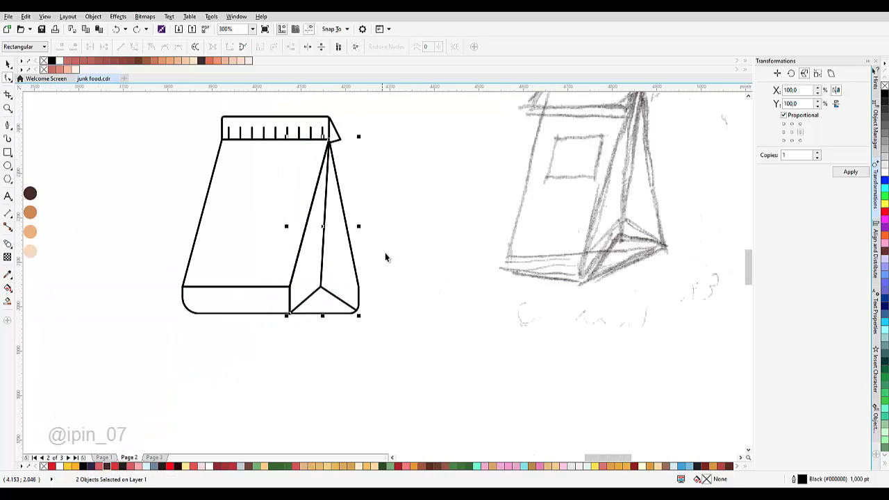
Step: Set the outline width of the entire bag drawing to 1.5 pt
{"action": "key", "text": "space"}
{"action": "left_click", "coordinate": [395, 305]}
{"action": "scroll", "coordinate": [397, 325], "scroll_direction": "down", "scroll_amount": 1}
{"action": "left_click_drag", "start_coordinate": [400, 343], "coordinate": [272, 227]}
{"action": "scroll", "coordinate": [331, 240], "scroll_direction": "up", "scroll_amount": 3}
{"action": "left_click", "coordinate": [398, 46]}
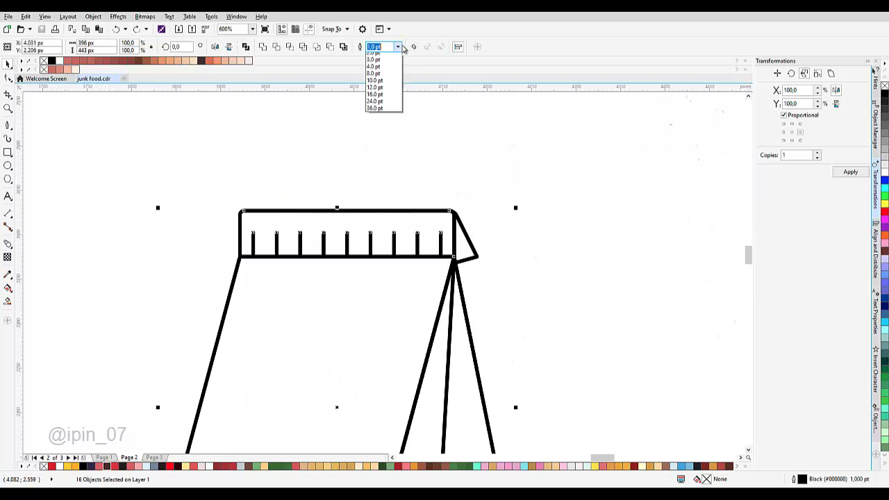
{"action": "left_click", "coordinate": [375, 91]}
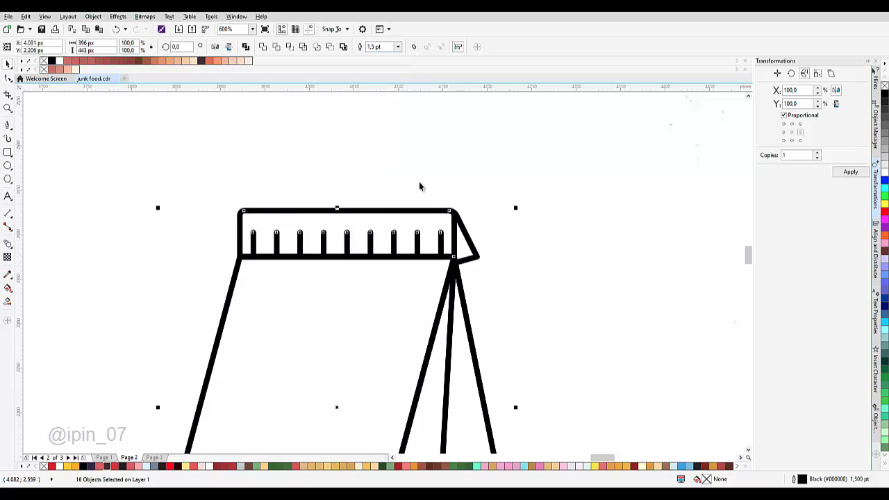
{"action": "scroll", "coordinate": [452, 232], "scroll_direction": "down", "scroll_amount": 3}
{"action": "left_click", "coordinate": [477, 228]}
{"action": "scroll", "coordinate": [455, 256], "scroll_direction": "up", "scroll_amount": 2}
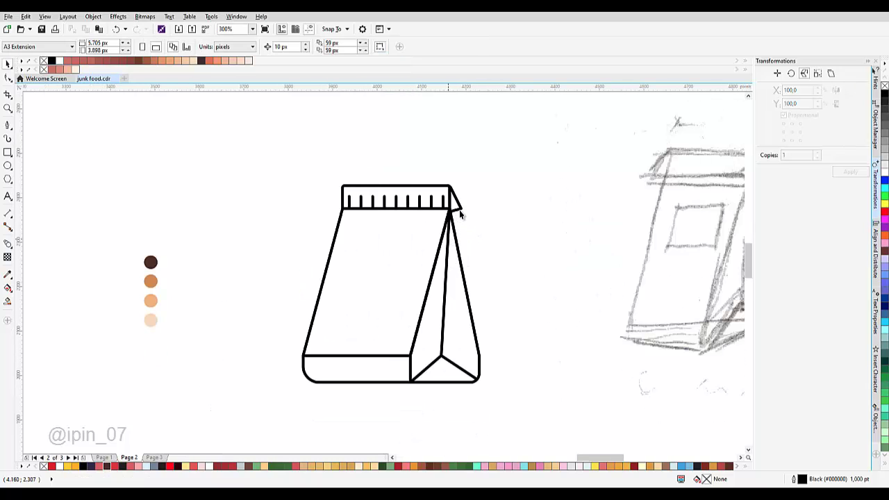
Step: Sample the dark brown palette circle and apply that color to the outline of the flap's first pleat line
{"action": "left_click_drag", "start_coordinate": [459, 209], "coordinate": [403, 232]}
{"action": "left_click_drag", "start_coordinate": [360, 207], "coordinate": [386, 179]}
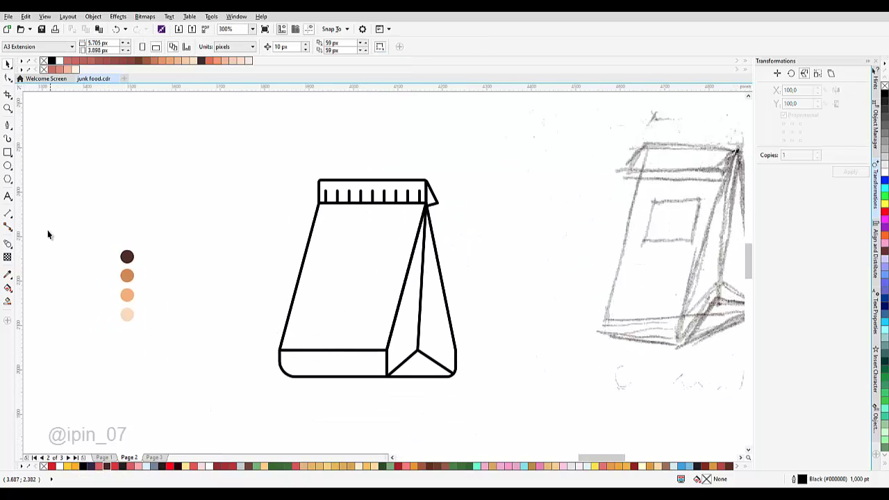
{"action": "left_click", "coordinate": [9, 274]}
{"action": "left_click", "coordinate": [128, 257]}
{"action": "scroll", "coordinate": [325, 201], "scroll_direction": "up", "scroll_amount": 4}
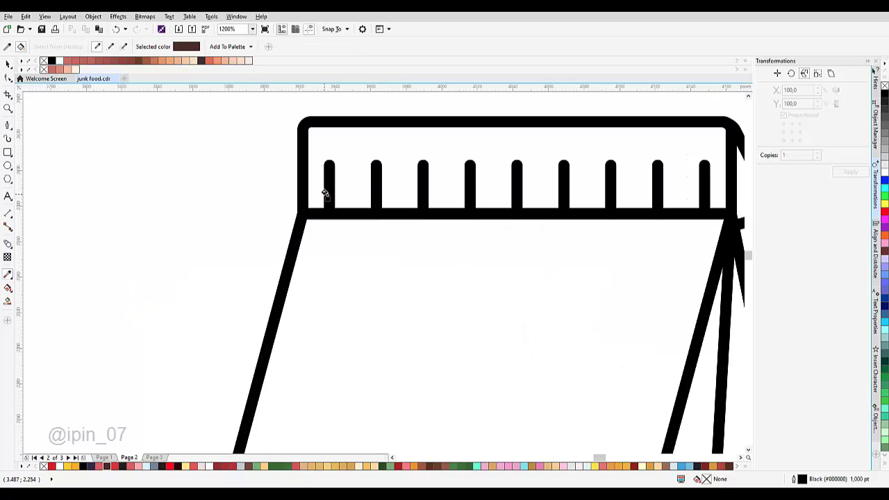
{"action": "left_click", "coordinate": [324, 194]}
{"action": "scroll", "coordinate": [319, 200], "scroll_direction": "down", "scroll_amount": 2}
{"action": "scroll", "coordinate": [324, 207], "scroll_direction": "down", "scroll_amount": 2}
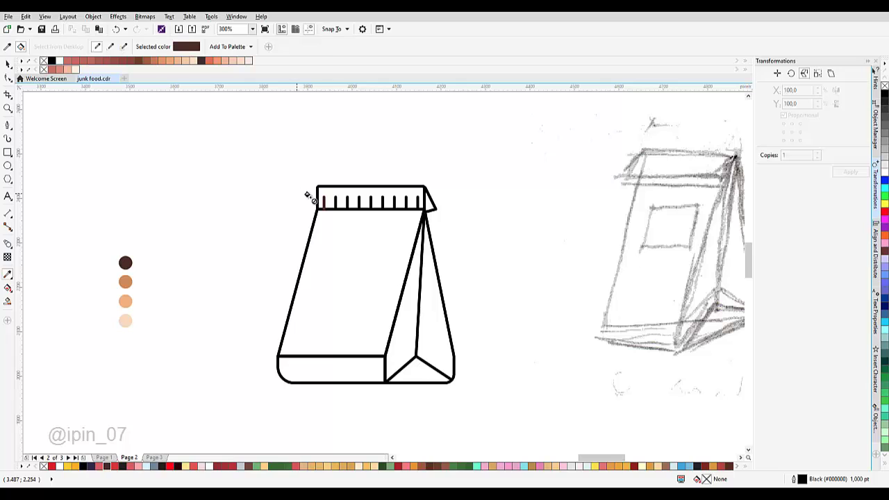
Step: Set the outline color of the entire bag drawing to the dark brown sampled from the first palette circle
{"action": "key", "text": "space"}
{"action": "left_click_drag", "start_coordinate": [251, 163], "coordinate": [494, 410]}
{"action": "scroll", "coordinate": [290, 292], "scroll_direction": "up", "scroll_amount": 2}
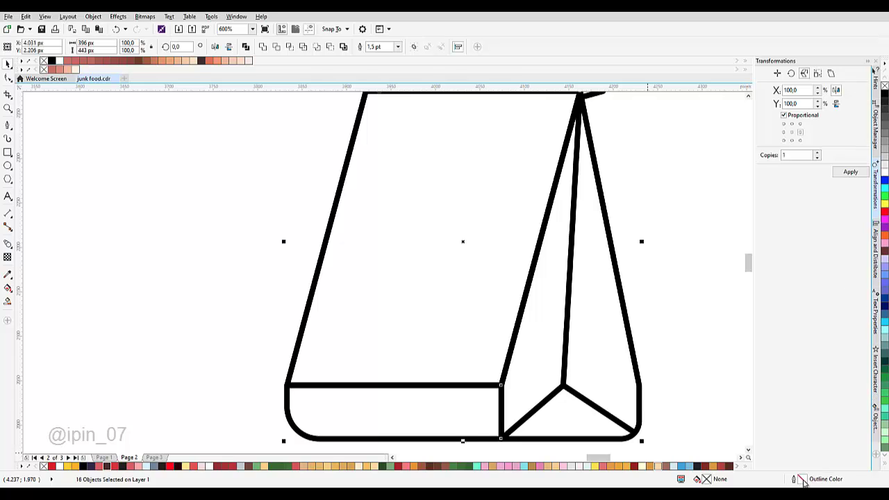
{"action": "key", "text": "F12"}
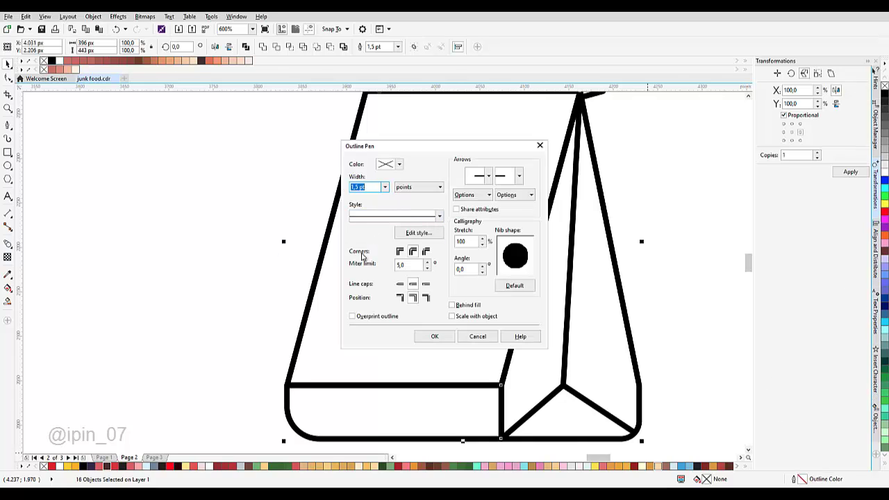
{"action": "left_click", "coordinate": [488, 340]}
{"action": "scroll", "coordinate": [413, 321], "scroll_direction": "down", "scroll_amount": 2}
{"action": "scroll", "coordinate": [507, 312], "scroll_direction": "up", "scroll_amount": 2}
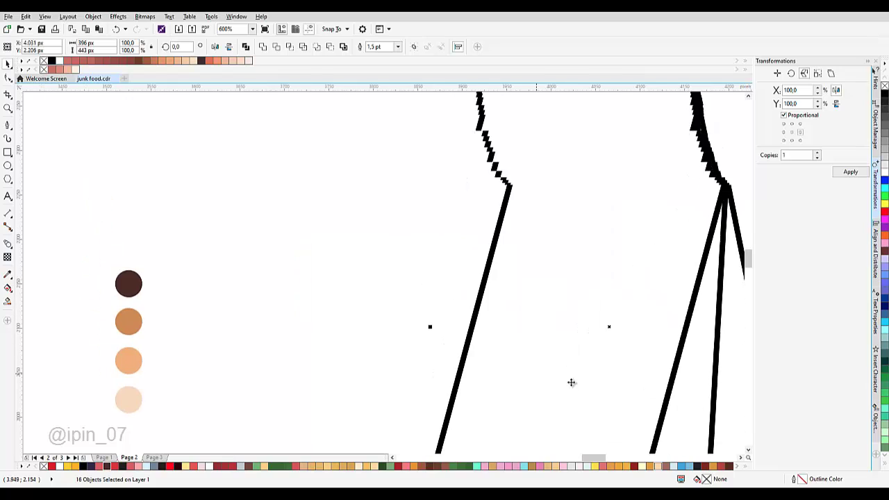
{"action": "double_click", "coordinate": [801, 480]}
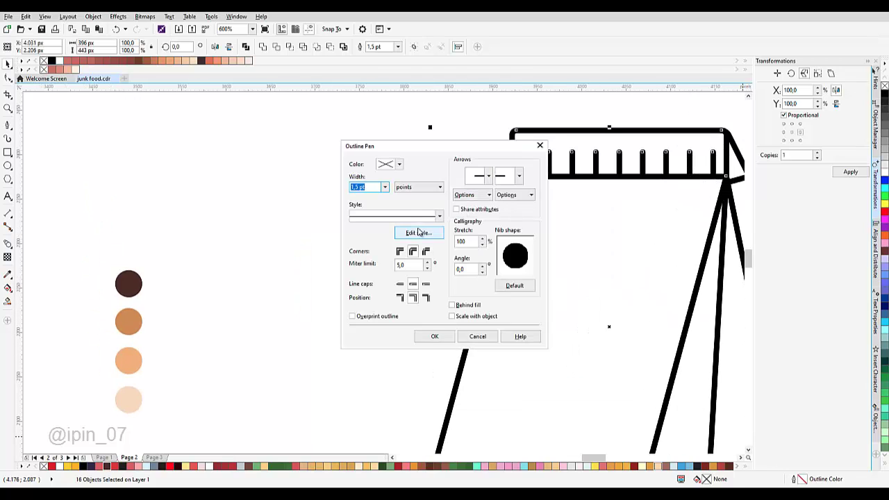
{"action": "left_click", "coordinate": [398, 165]}
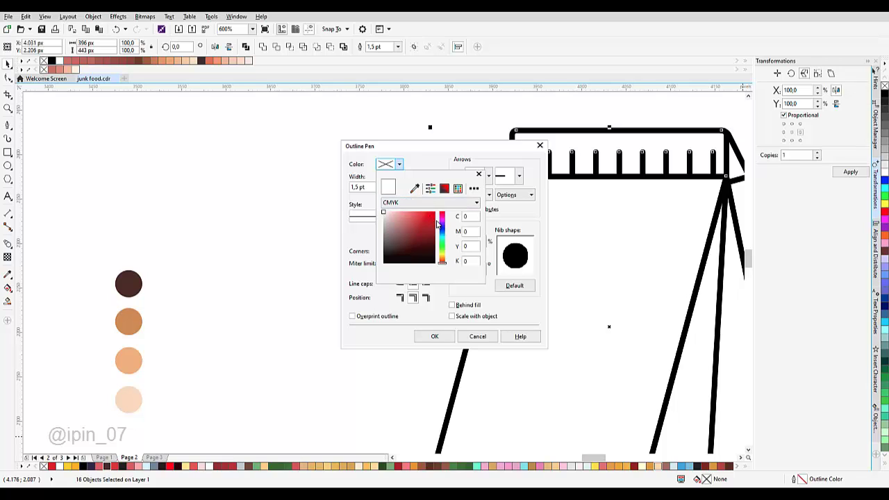
{"action": "left_click", "coordinate": [414, 189]}
{"action": "left_click", "coordinate": [130, 284]}
{"action": "left_click", "coordinate": [426, 341]}
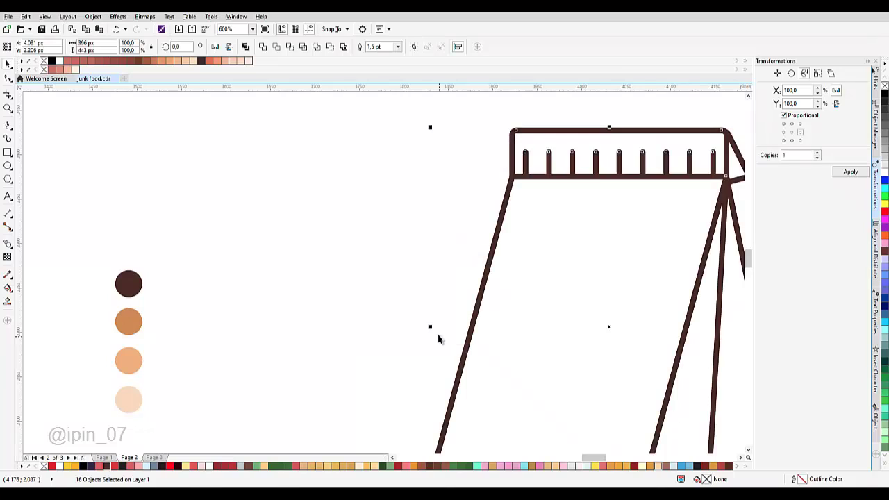
{"action": "scroll", "coordinate": [437, 337], "scroll_direction": "down", "scroll_amount": 3}
{"action": "scroll", "coordinate": [473, 334], "scroll_direction": "up", "scroll_amount": 1}
{"action": "left_click", "coordinate": [473, 335]}
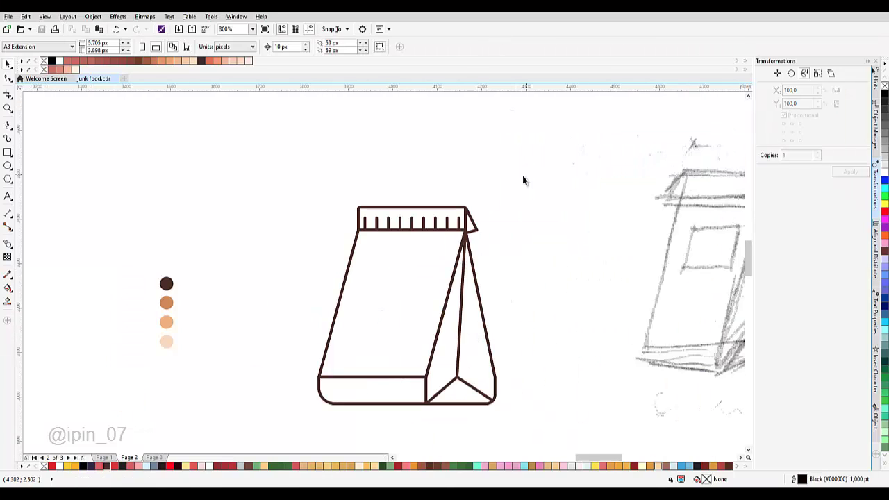
Step: Sample the light orange #F0B17B from the third palette circle and fill the bag's front panel and base strip with it
{"action": "left_click_drag", "start_coordinate": [472, 225], "coordinate": [490, 191]}
{"action": "key", "text": "i"}
{"action": "left_click", "coordinate": [181, 286]}
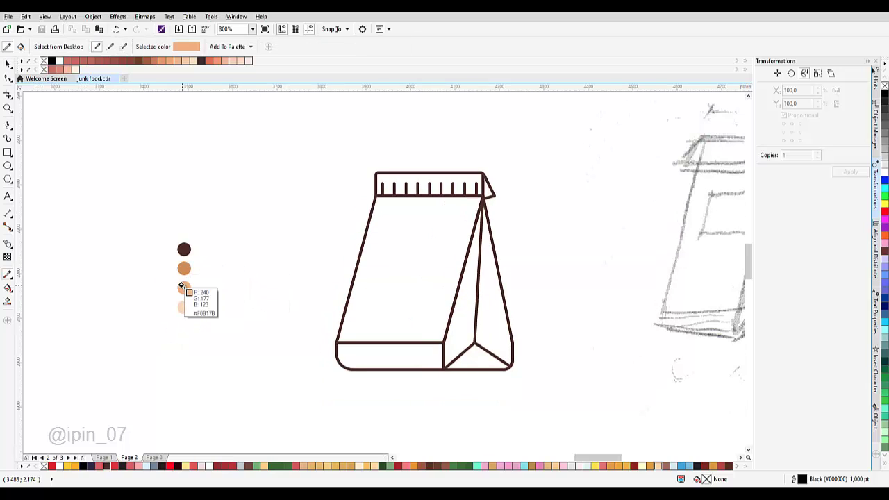
{"action": "left_click", "coordinate": [384, 279]}
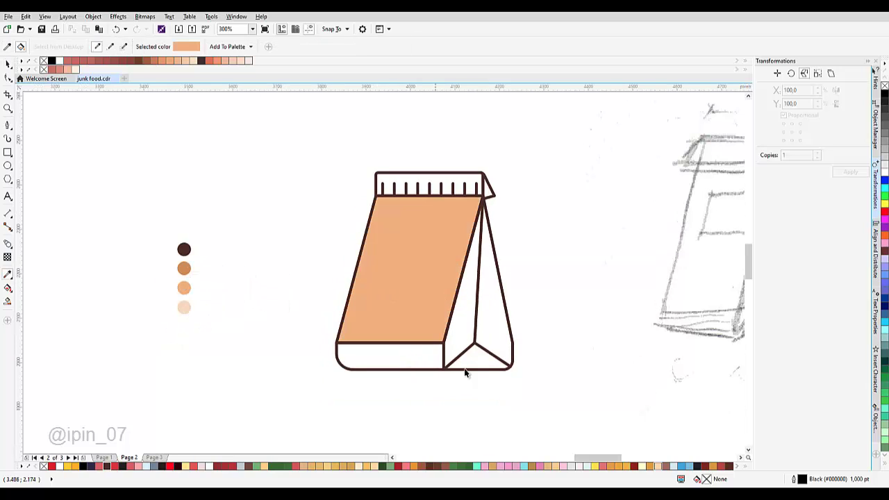
{"action": "left_click", "coordinate": [435, 349]}
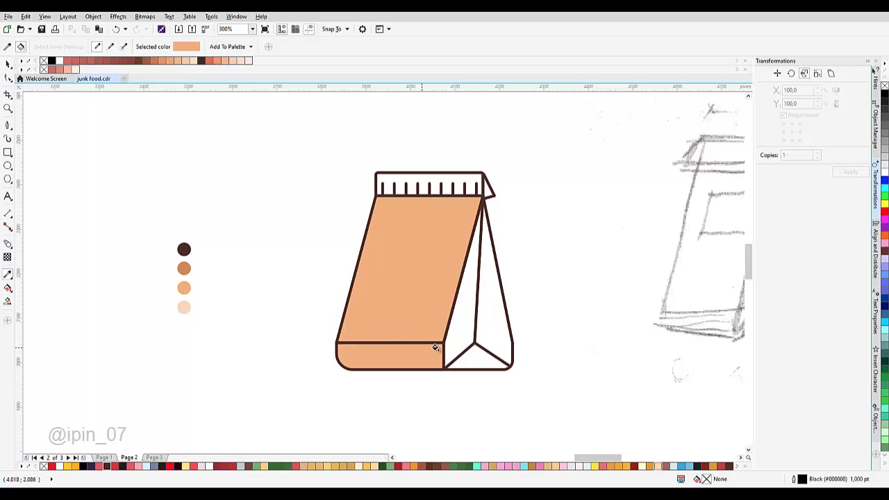
Step: Fill the side panels, the pleated flap and the flap's folded side tab with the same light orange
{"action": "left_click", "coordinate": [467, 337]}
{"action": "left_click", "coordinate": [452, 187]}
{"action": "scroll", "coordinate": [497, 185], "scroll_direction": "up", "scroll_amount": 4}
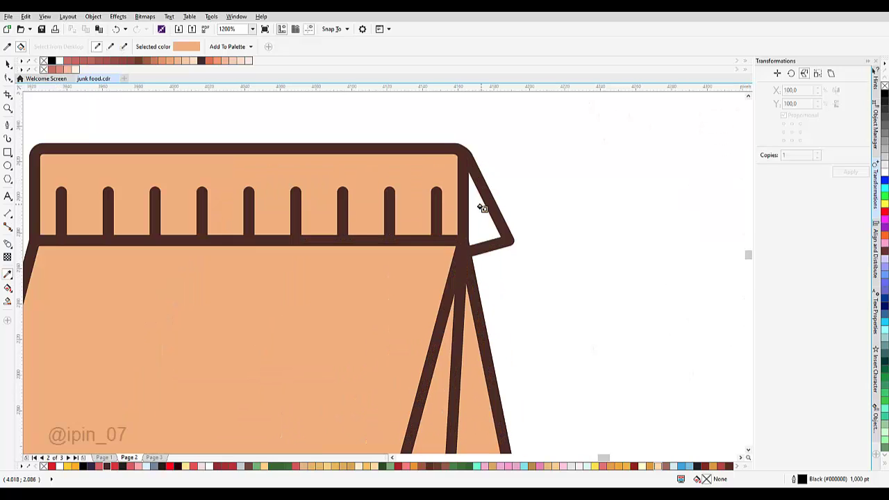
{"action": "scroll", "coordinate": [497, 241], "scroll_direction": "down", "scroll_amount": 5}
{"action": "key", "text": "space"}
{"action": "scroll", "coordinate": [497, 241], "scroll_direction": "up", "scroll_amount": 2}
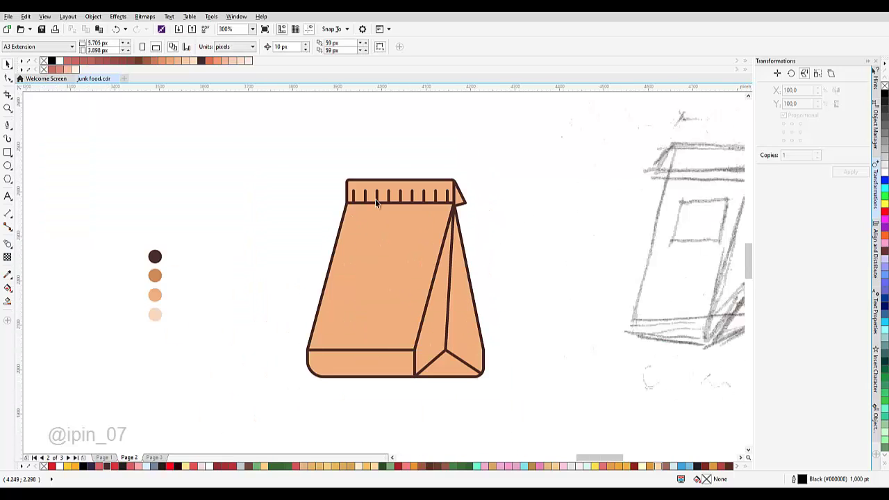
Step: Select all the flap's pleat lines and narrow the row evenly about its centre, leaving wider gaps at both ends
{"action": "scroll", "coordinate": [375, 198], "scroll_direction": "up", "scroll_amount": 2}
{"action": "scroll", "coordinate": [393, 205], "scroll_direction": "up", "scroll_amount": 2}
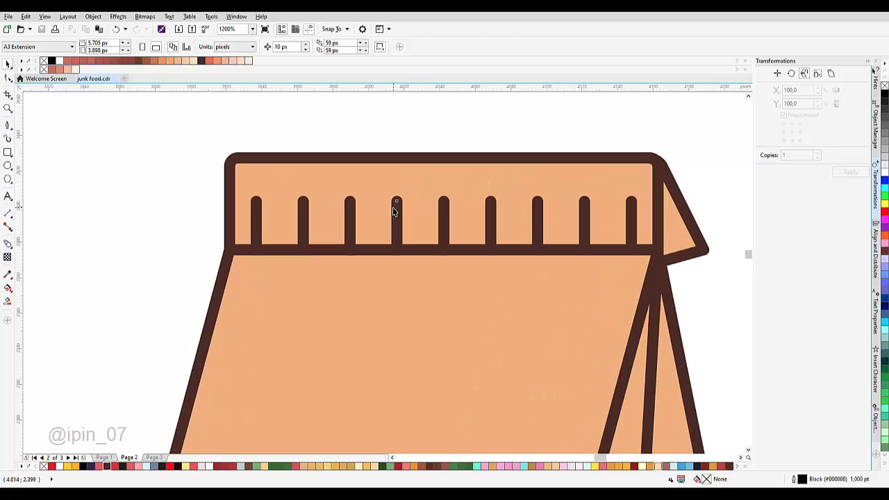
{"action": "left_click", "coordinate": [397, 204]}
{"action": "scroll", "coordinate": [712, 253], "scroll_direction": "right", "scroll_amount": 1}
{"action": "left_click_drag", "start_coordinate": [165, 190], "coordinate": [628, 278]}
{"action": "left_click_drag", "start_coordinate": [608, 230], "coordinate": [588, 230]}
{"action": "scroll", "coordinate": [484, 225], "scroll_direction": "down", "scroll_amount": 2}
{"action": "scroll", "coordinate": [499, 204], "scroll_direction": "up", "scroll_amount": 1}
{"action": "key", "text": "Escape"}
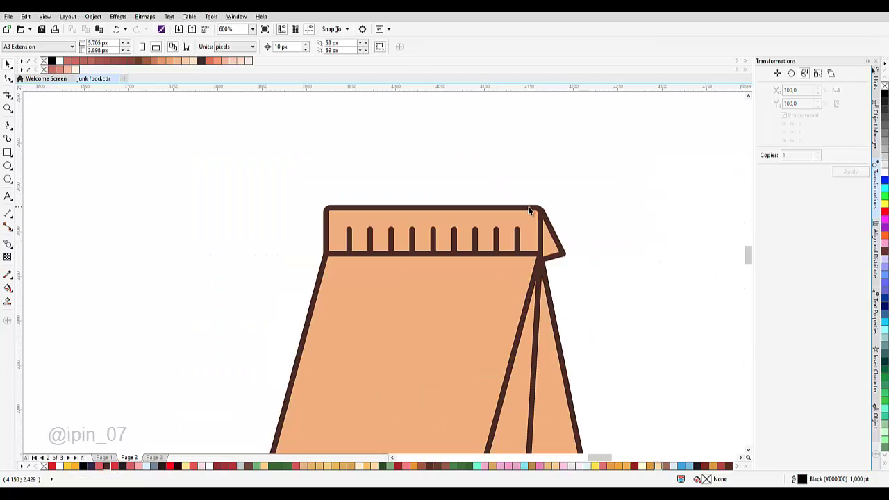
Step: Copy the flap shape and paste a duplicate of it in place
{"action": "scroll", "coordinate": [505, 210], "scroll_direction": "up", "scroll_amount": 2}
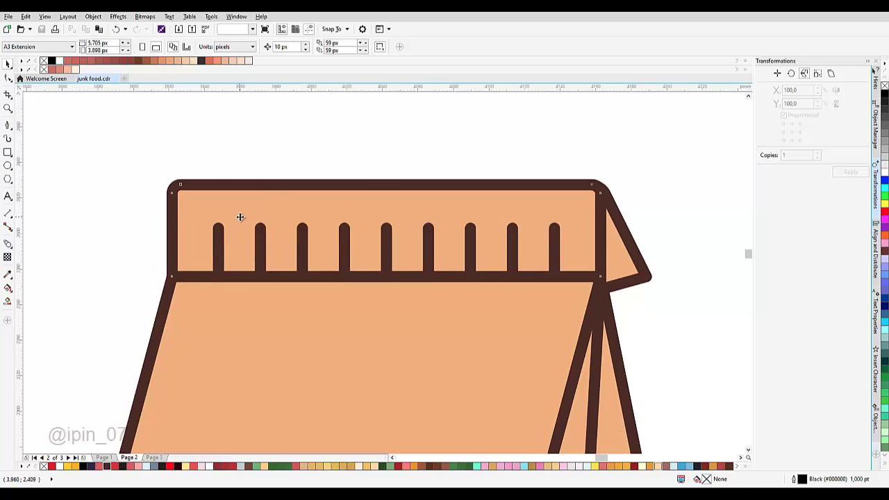
{"action": "left_click", "coordinate": [215, 202]}
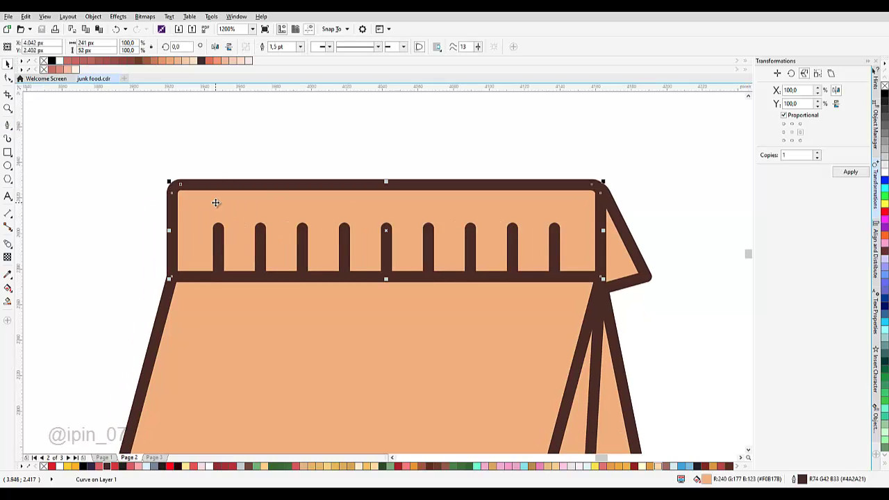
{"action": "right_click", "coordinate": [215, 202]}
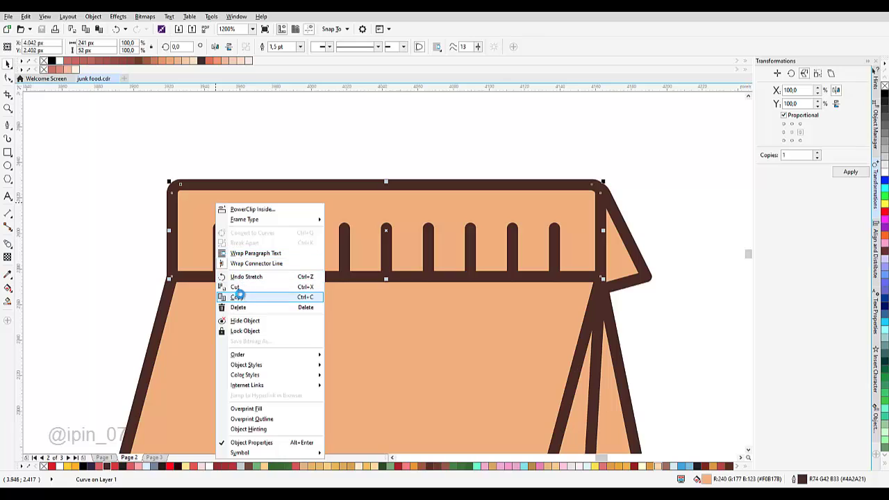
{"action": "left_click", "coordinate": [232, 295]}
{"action": "left_click", "coordinate": [272, 146]}
{"action": "right_click", "coordinate": [279, 137]}
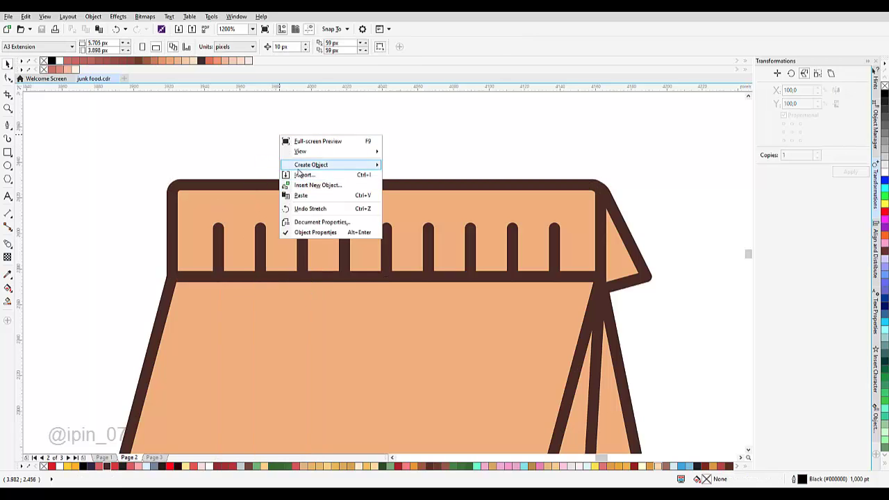
{"action": "left_click", "coordinate": [299, 196]}
Step: Offset the flap duplicate slightly down and to the right of the original flap
{"action": "scroll", "coordinate": [248, 211], "scroll_direction": "up", "scroll_amount": 1}
{"action": "scroll", "coordinate": [248, 210], "scroll_direction": "down", "scroll_amount": 1}
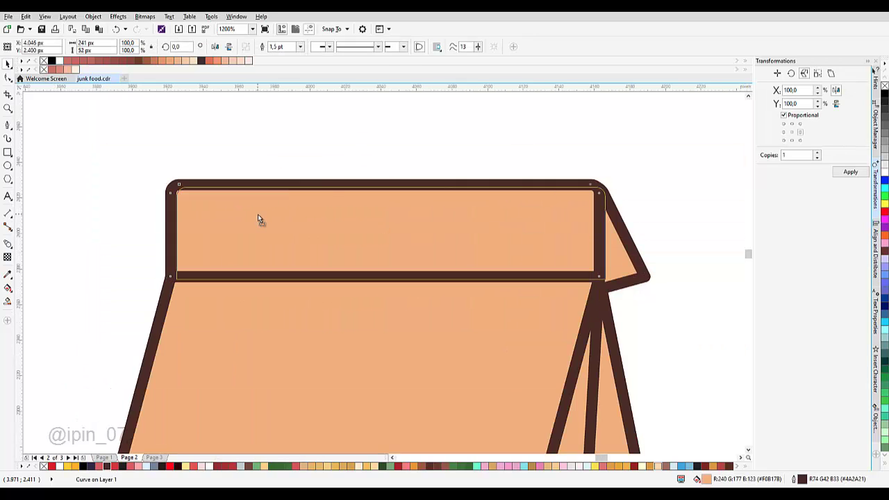
{"action": "left_click_drag", "start_coordinate": [262, 221], "coordinate": [268, 225]}
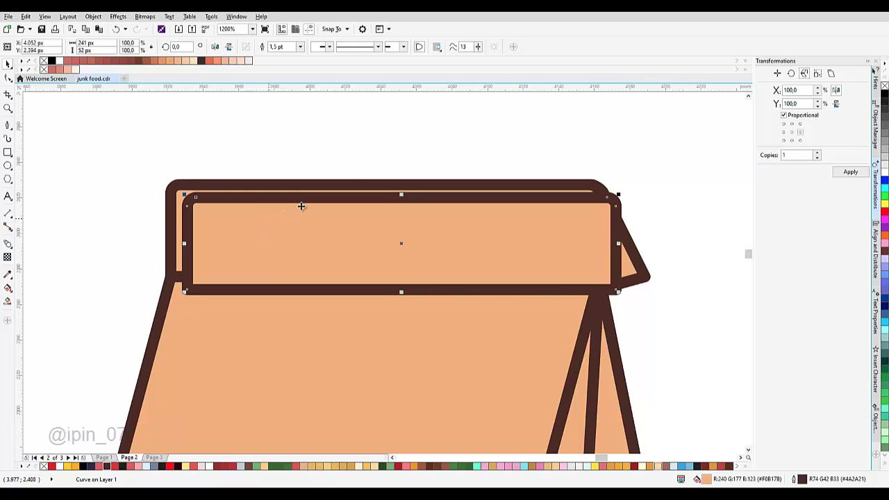
{"action": "left_click_drag", "start_coordinate": [243, 189], "coordinate": [202, 149]}
Step: Delete the bottom and right segments of the flap duplicate, keeping only its left and top edges as an open line
{"action": "key", "text": "F10"}
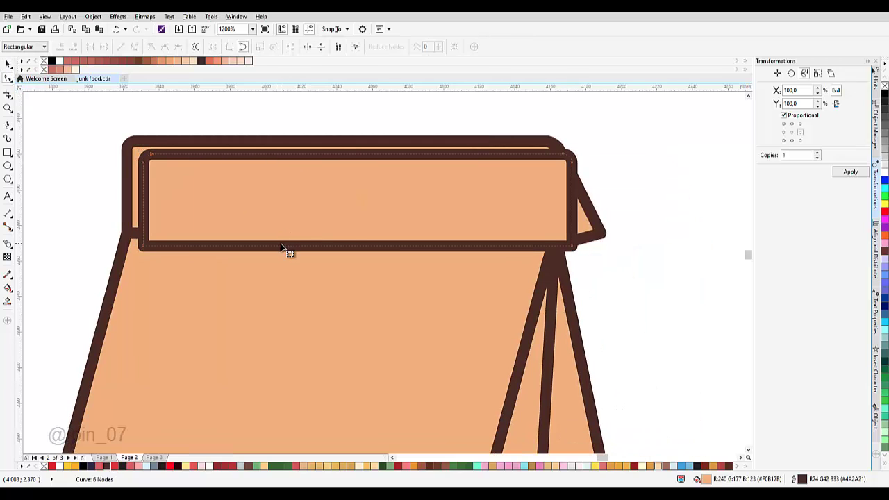
{"action": "left_click", "coordinate": [281, 249]}
{"action": "key", "text": "Delete"}
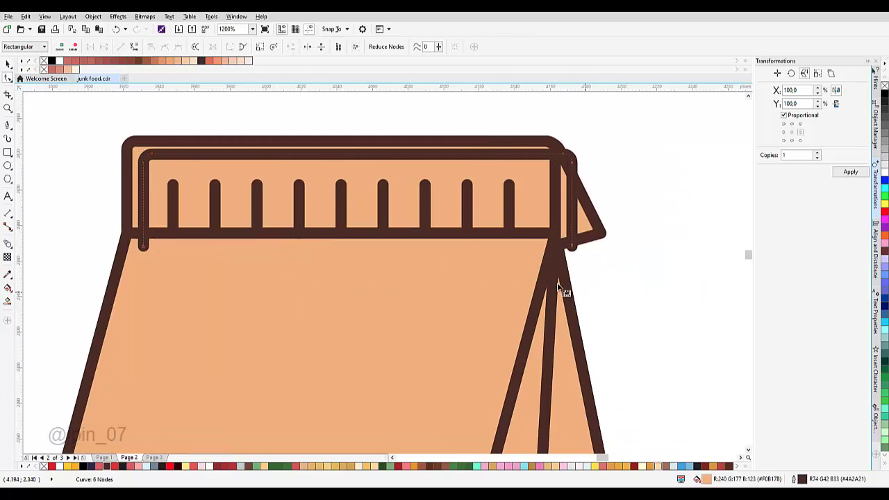
{"action": "scroll", "coordinate": [467, 264], "scroll_direction": "down", "scroll_amount": 1}
{"action": "scroll", "coordinate": [499, 230], "scroll_direction": "up", "scroll_amount": 1}
{"action": "left_click", "coordinate": [518, 210]}
{"action": "key", "text": "Delete"}
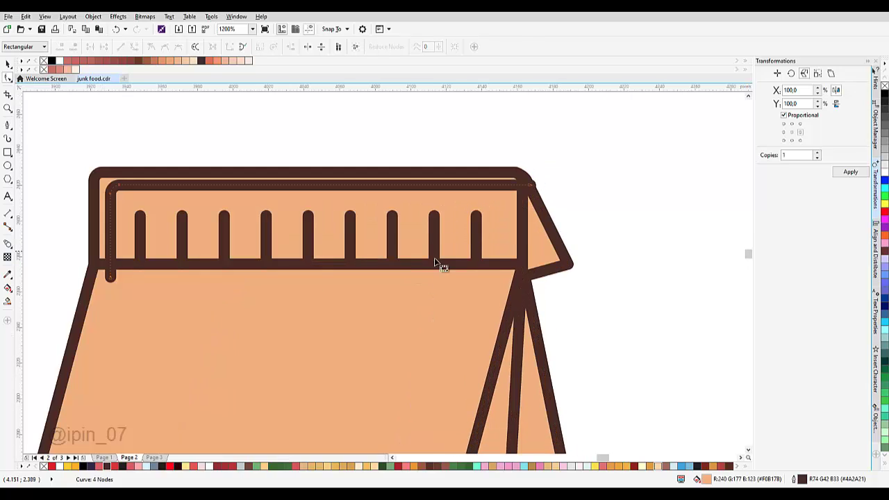
{"action": "scroll", "coordinate": [393, 253], "scroll_direction": "down", "scroll_amount": 1}
Step: Copy the bag's front panel shape and paste a duplicate of it
{"action": "key", "text": "space"}
{"action": "scroll", "coordinate": [340, 230], "scroll_direction": "up", "scroll_amount": 1}
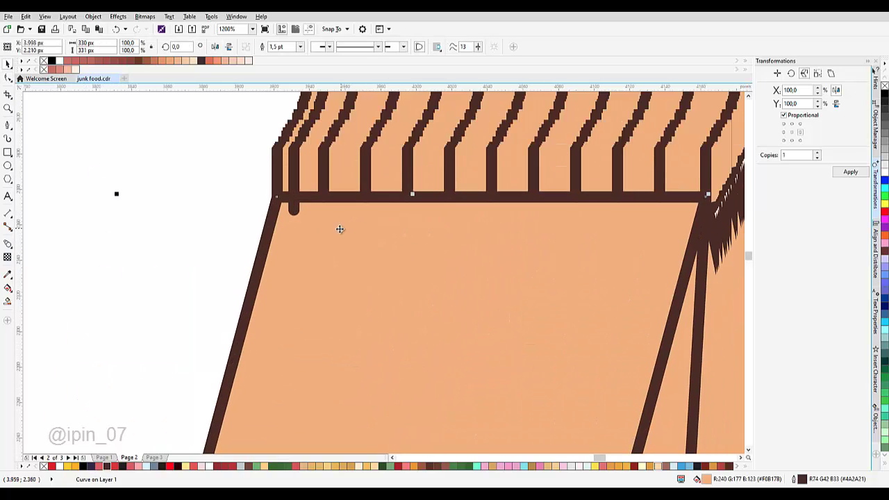
{"action": "right_click", "coordinate": [340, 230]}
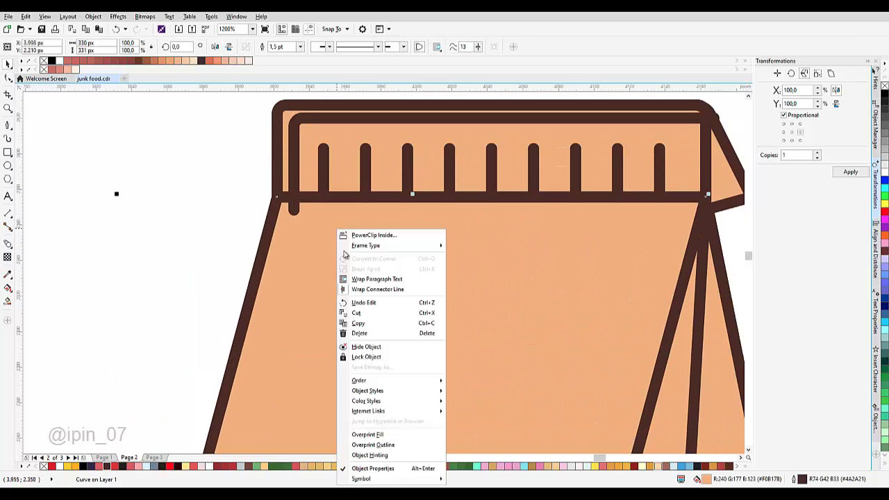
{"action": "left_click", "coordinate": [188, 201]}
{"action": "right_click", "coordinate": [189, 201]}
{"action": "left_click", "coordinate": [219, 262]}
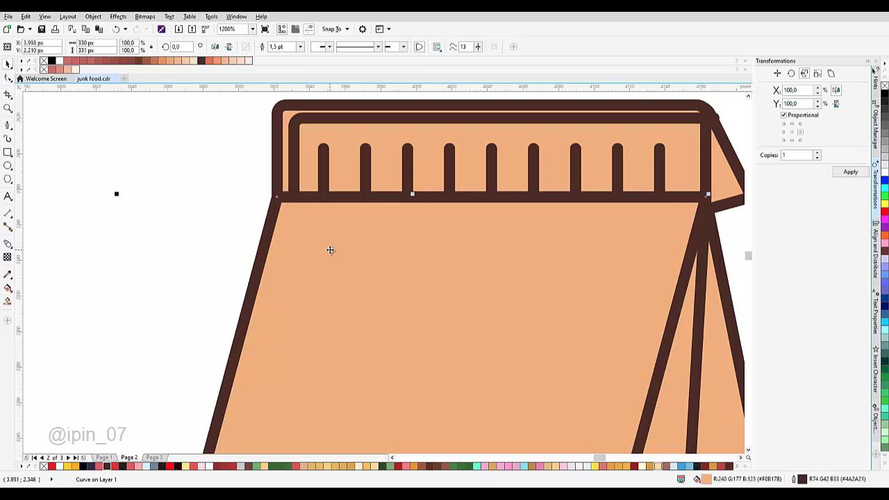
Step: Offset the front panel duplicate down and right so its upper-left corner meets the end of the flap's inner line
{"action": "left_click_drag", "start_coordinate": [330, 250], "coordinate": [341, 255]}
{"action": "scroll", "coordinate": [292, 204], "scroll_direction": "up", "scroll_amount": 1}
{"action": "mouse_move", "coordinate": [297, 213]}
{"action": "left_mouse_down"}
{"action": "mouse_move", "coordinate": [333, 266]}
{"action": "mouse_move", "coordinate": [298, 232]}
{"action": "mouse_move", "coordinate": [295, 216]}
{"action": "left_mouse_up"}
{"action": "scroll", "coordinate": [357, 252], "scroll_direction": "down", "scroll_amount": 2}
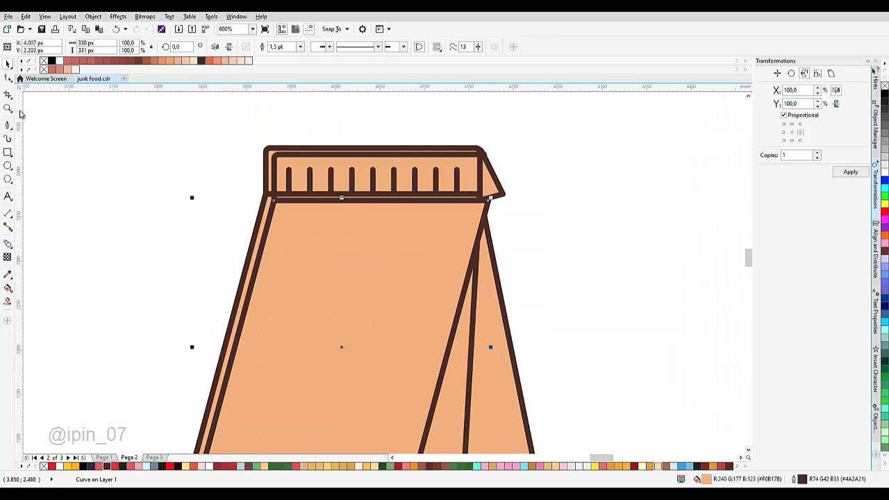
Step: Delete the top, right and bottom segments of the front panel duplicate, keeping only its left edge
{"action": "left_click", "coordinate": [8, 79]}
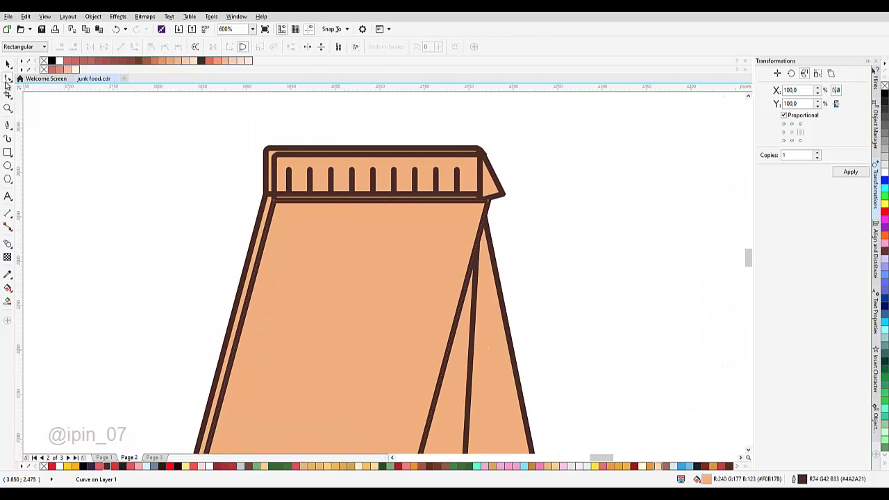
{"action": "right_click", "coordinate": [377, 200]}
{"action": "left_click", "coordinate": [387, 217]}
{"action": "scroll", "coordinate": [509, 298], "scroll_direction": "down", "scroll_amount": 2}
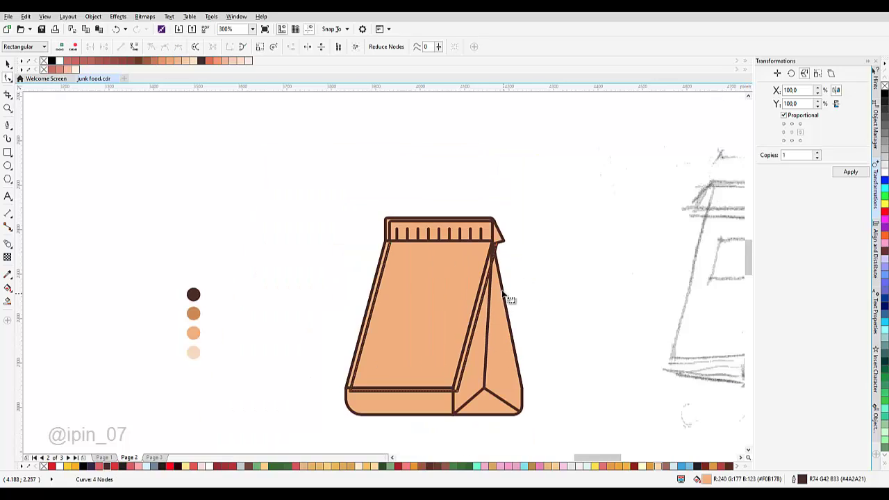
{"action": "left_click_drag", "start_coordinate": [502, 291], "coordinate": [482, 218]}
{"action": "key", "text": "Delete"}
{"action": "left_click_drag", "start_coordinate": [423, 296], "coordinate": [448, 330]}
{"action": "key", "text": "Delete"}
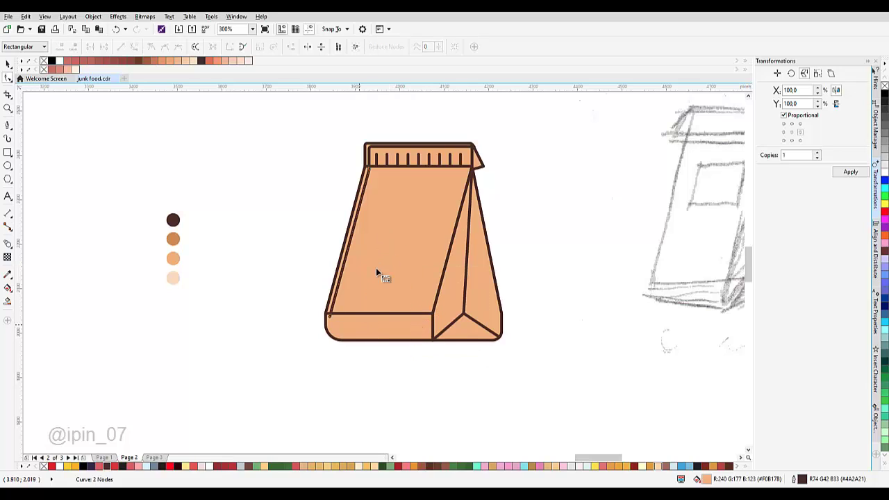
Step: Try to weld the flap's inner line to the front panel's inner left line and join their meeting nodes
{"action": "scroll", "coordinate": [378, 167], "scroll_direction": "up", "scroll_amount": 3}
{"action": "key", "text": "space"}
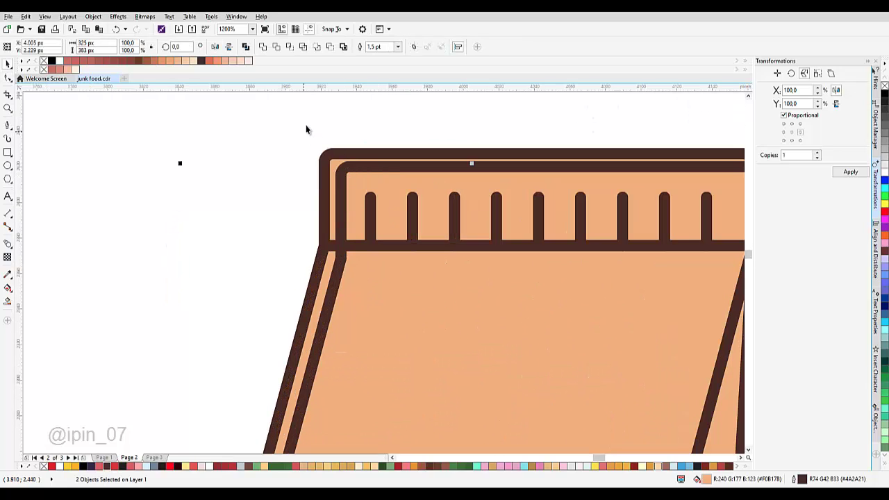
{"action": "left_click", "coordinate": [263, 47]}
{"action": "scroll", "coordinate": [340, 232], "scroll_direction": "up", "scroll_amount": 2}
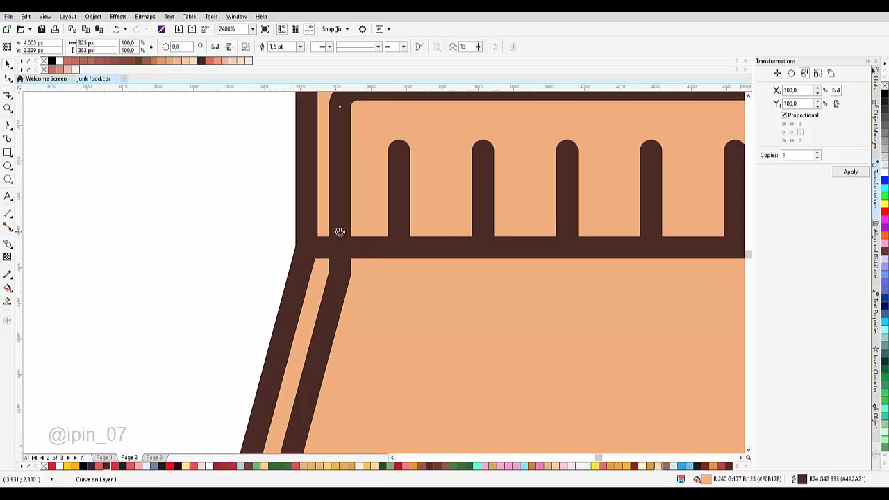
{"action": "key", "text": "F10"}
{"action": "left_click_drag", "start_coordinate": [342, 281], "coordinate": [348, 278]}
{"action": "scroll", "coordinate": [347, 278], "scroll_direction": "up", "scroll_amount": 1}
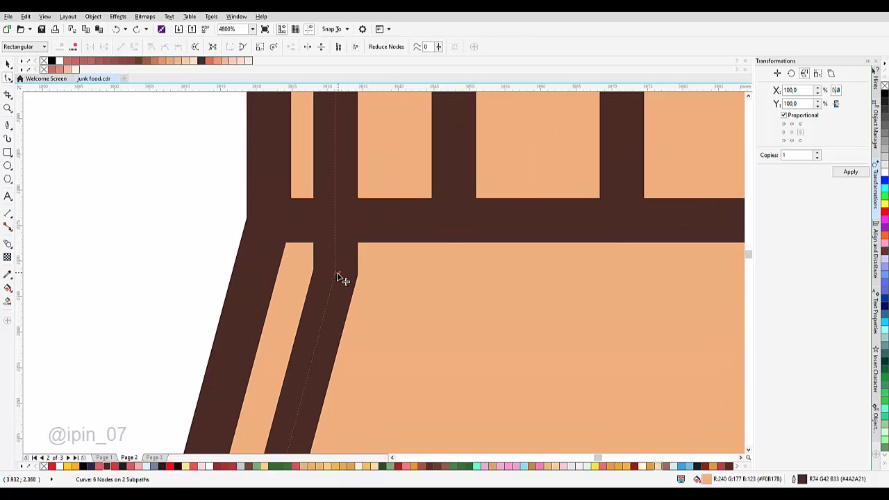
{"action": "scroll", "coordinate": [342, 280], "scroll_direction": "up", "scroll_amount": 1}
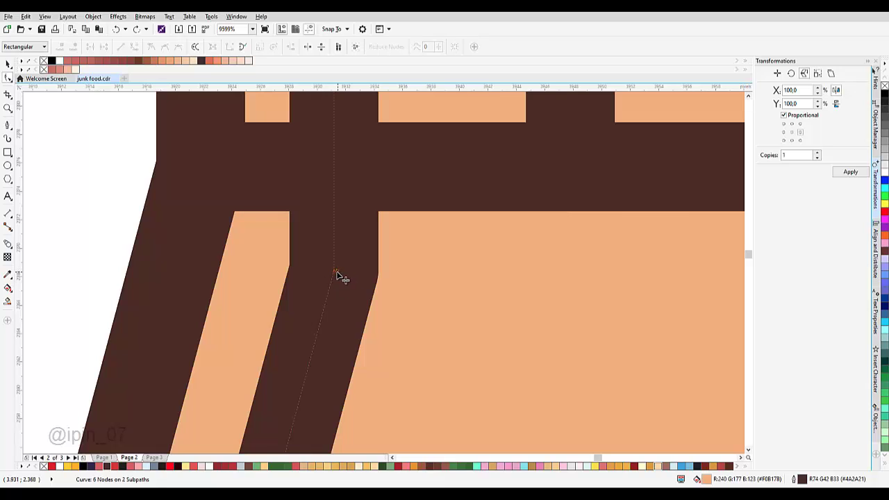
Step: Undo the weld of the inner lines and the segment deletions on the front panel duplicate
{"action": "scroll", "coordinate": [340, 275], "scroll_direction": "down", "scroll_amount": 2}
{"action": "scroll", "coordinate": [355, 275], "scroll_direction": "down", "scroll_amount": 1}
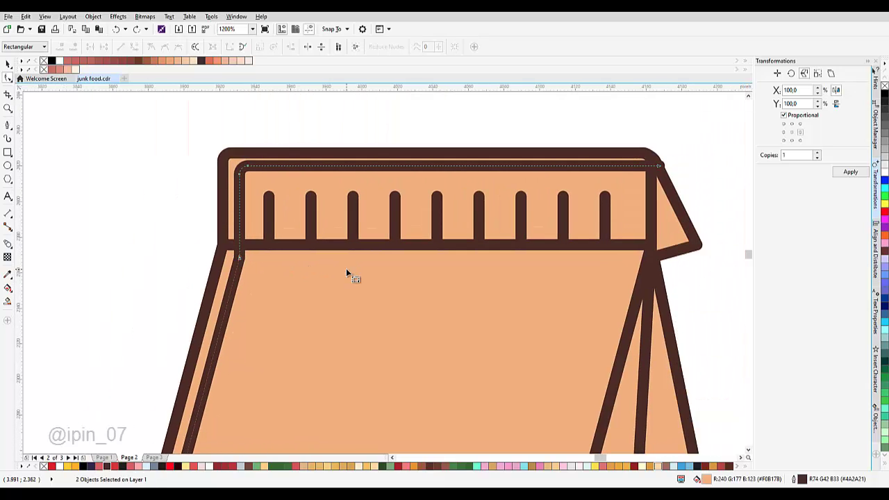
{"action": "key", "text": "ctrl+z"}
Step: Delete the right and bottom segments of the front panel duplicate, keeping its top and left edges
{"action": "left_click_drag", "start_coordinate": [346, 270], "coordinate": [286, 192]}
{"action": "left_click_drag", "start_coordinate": [501, 253], "coordinate": [455, 199]}
{"action": "right_click", "coordinate": [530, 240]}
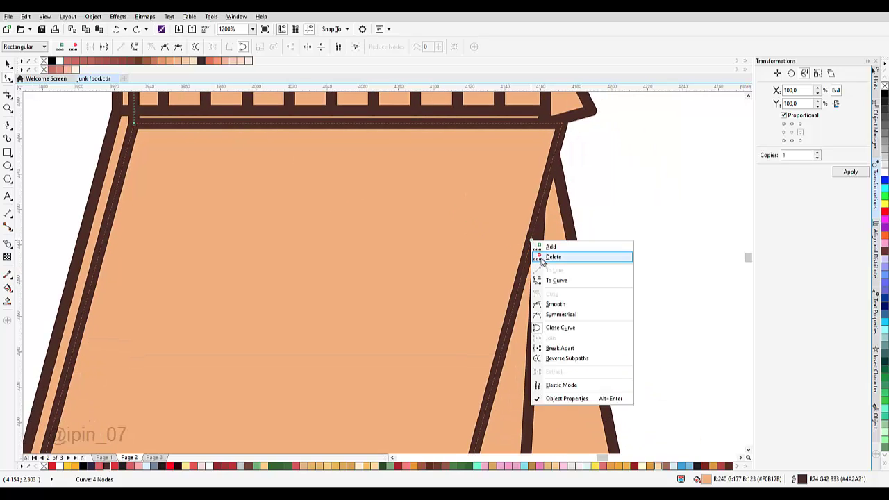
{"action": "left_click", "coordinate": [541, 257]}
{"action": "scroll", "coordinate": [504, 267], "scroll_direction": "down", "scroll_amount": 1}
{"action": "scroll", "coordinate": [395, 337], "scroll_direction": "down", "scroll_amount": 1}
{"action": "left_click_drag", "start_coordinate": [396, 338], "coordinate": [396, 258]}
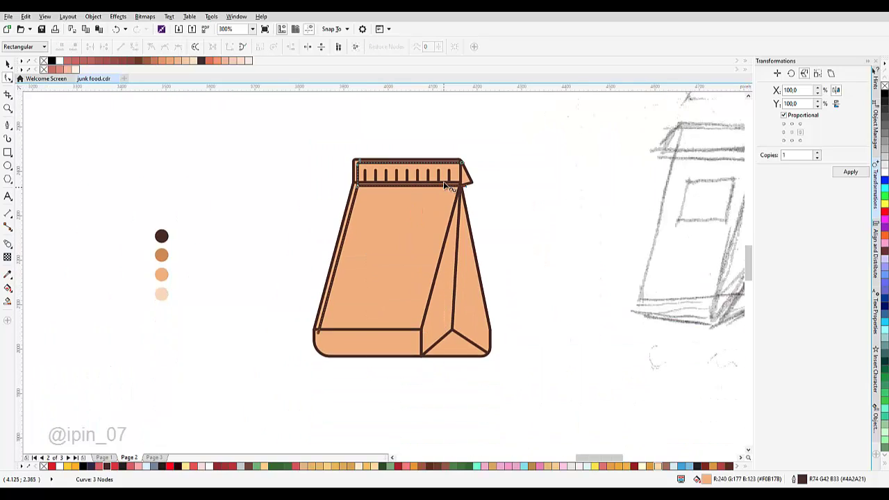
Step: Try to move the corner node where the inner flap and panel lines meet, and undo the move
{"action": "scroll", "coordinate": [444, 184], "scroll_direction": "up", "scroll_amount": 2}
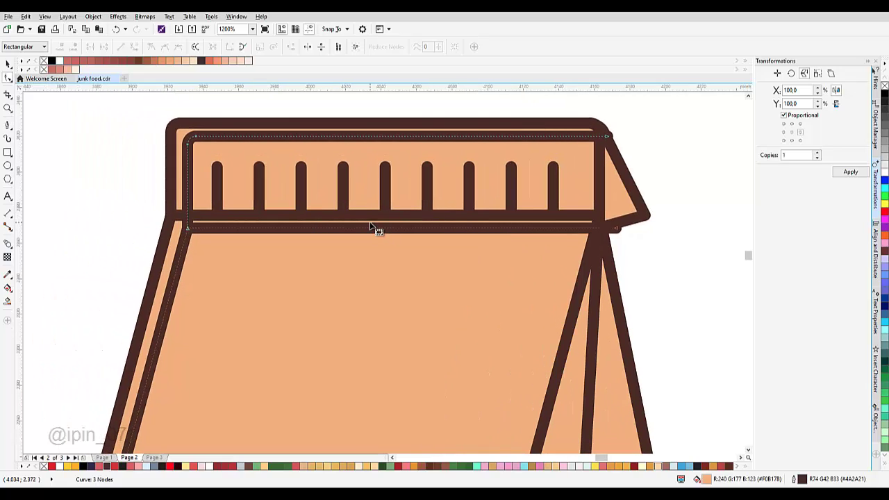
{"action": "scroll", "coordinate": [191, 208], "scroll_direction": "up", "scroll_amount": 1}
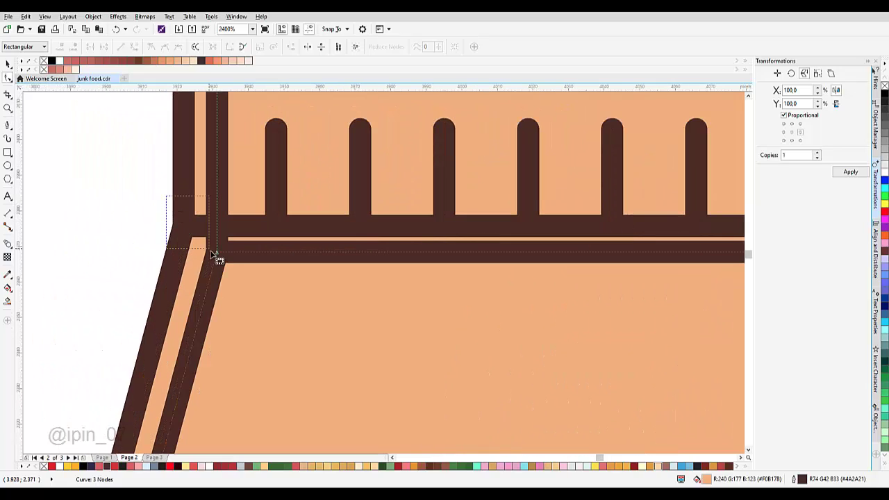
{"action": "left_click_drag", "start_coordinate": [216, 252], "coordinate": [216, 252]}
{"action": "left_click_drag", "start_coordinate": [218, 253], "coordinate": [234, 230]}
{"action": "key", "text": "ctrl+z"}
Step: Copy the bag's bottom front strip and paste a duplicate of it
{"action": "scroll", "coordinate": [387, 229], "scroll_direction": "down", "scroll_amount": 2}
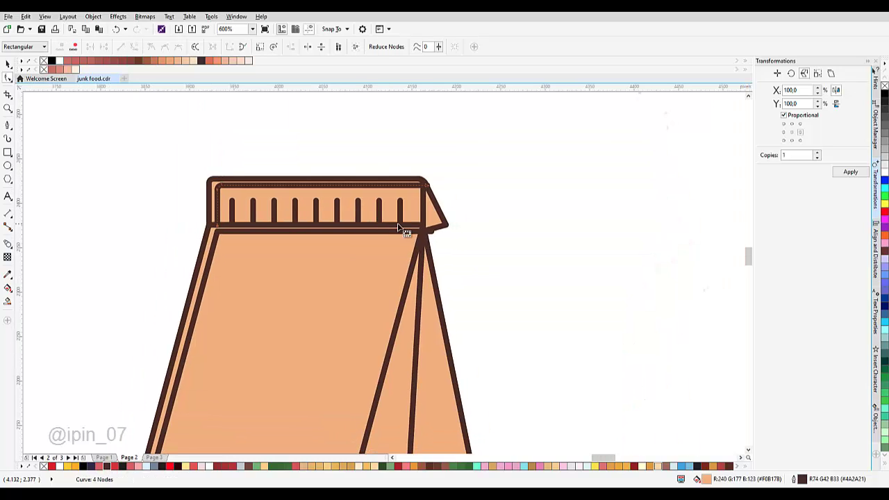
{"action": "scroll", "coordinate": [403, 230], "scroll_direction": "up", "scroll_amount": 1}
{"action": "scroll", "coordinate": [447, 227], "scroll_direction": "down", "scroll_amount": 3}
{"action": "scroll", "coordinate": [347, 208], "scroll_direction": "down", "scroll_amount": 3}
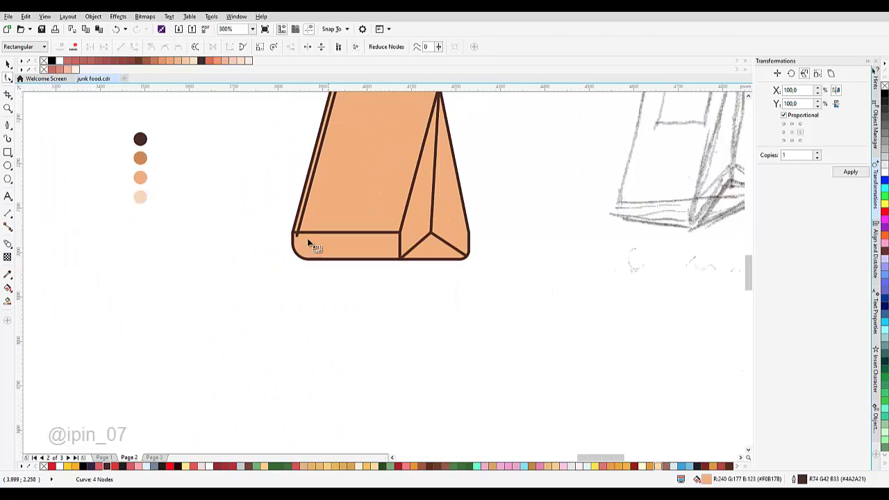
{"action": "key", "text": "space"}
{"action": "scroll", "coordinate": [314, 241], "scroll_direction": "up", "scroll_amount": 2}
{"action": "right_click", "coordinate": [321, 232]}
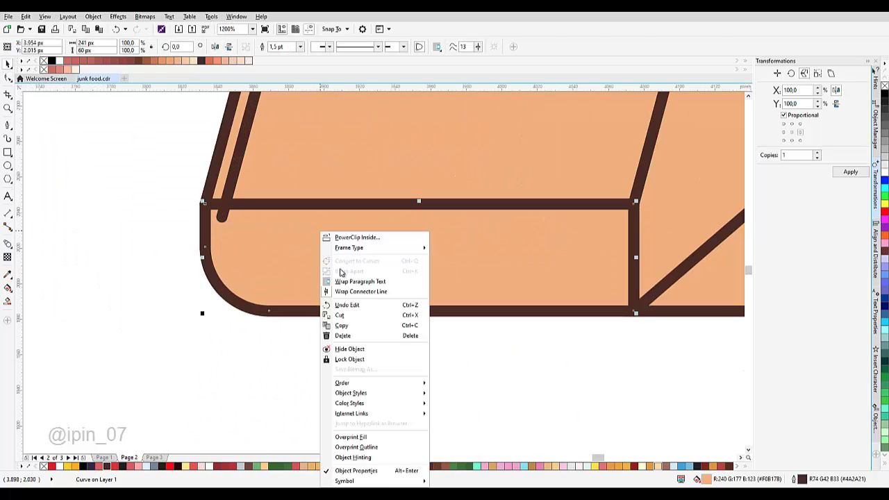
{"action": "left_click", "coordinate": [342, 325]}
{"action": "right_click", "coordinate": [146, 262]}
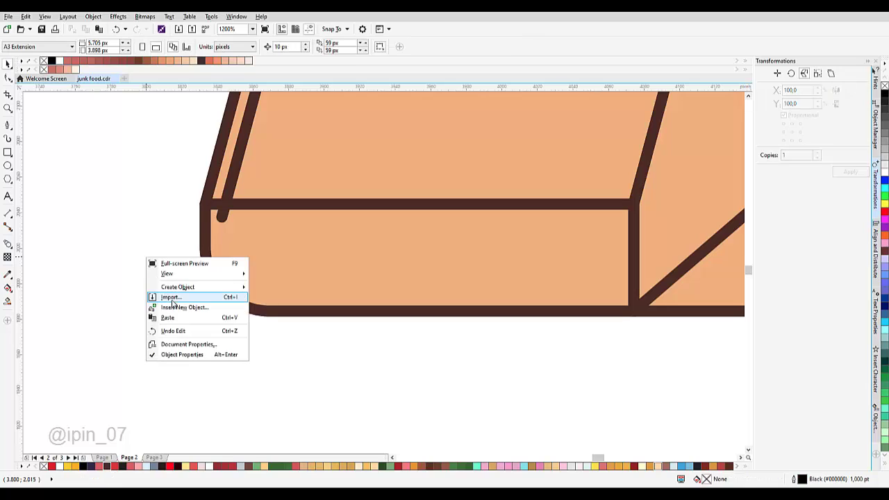
{"action": "left_click", "coordinate": [175, 316]}
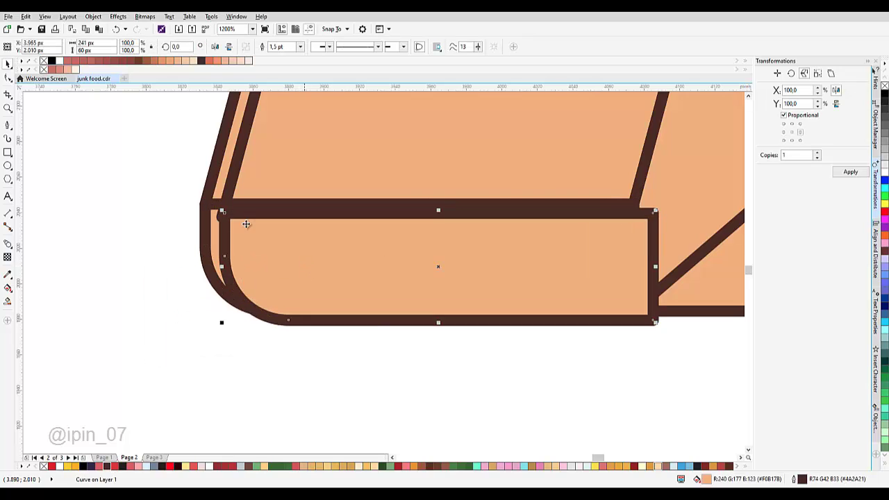
Step: Offset the strip duplicate to meet the inner left line, and reduce its height to 53 px so its lower edge matches the bag's base
{"action": "scroll", "coordinate": [231, 219], "scroll_direction": "up", "scroll_amount": 1}
{"action": "mouse_move", "coordinate": [222, 220]}
{"action": "left_mouse_down"}
{"action": "mouse_move", "coordinate": [228, 250]}
{"action": "mouse_move", "coordinate": [218, 229]}
{"action": "left_mouse_up"}
{"action": "scroll", "coordinate": [234, 246], "scroll_direction": "down", "scroll_amount": 2}
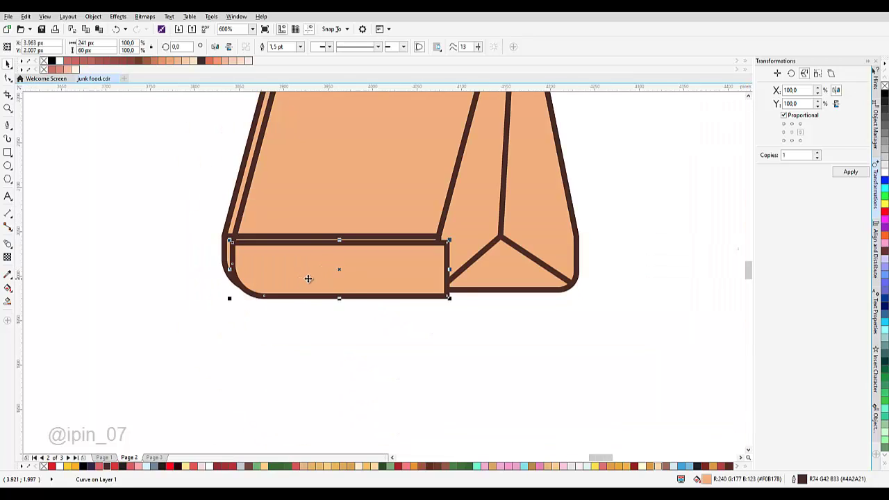
{"action": "left_click_drag", "start_coordinate": [340, 298], "coordinate": [337, 291]}
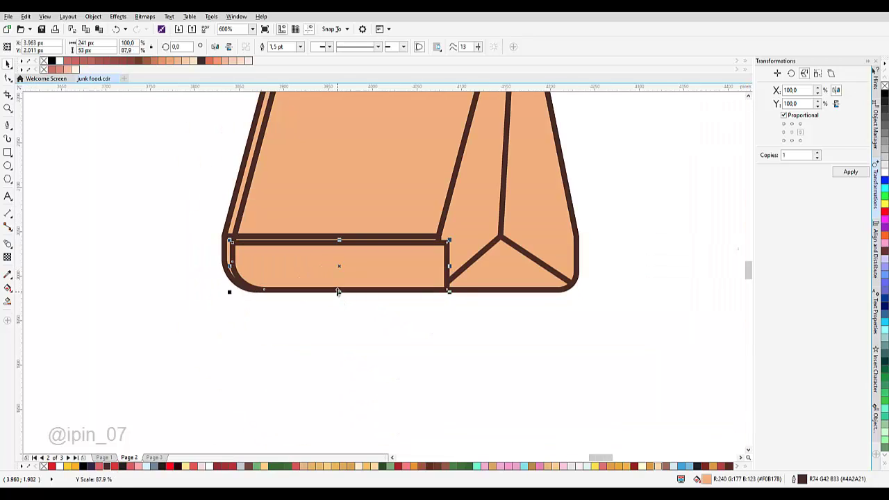
{"action": "scroll", "coordinate": [336, 289], "scroll_direction": "up", "scroll_amount": 1}
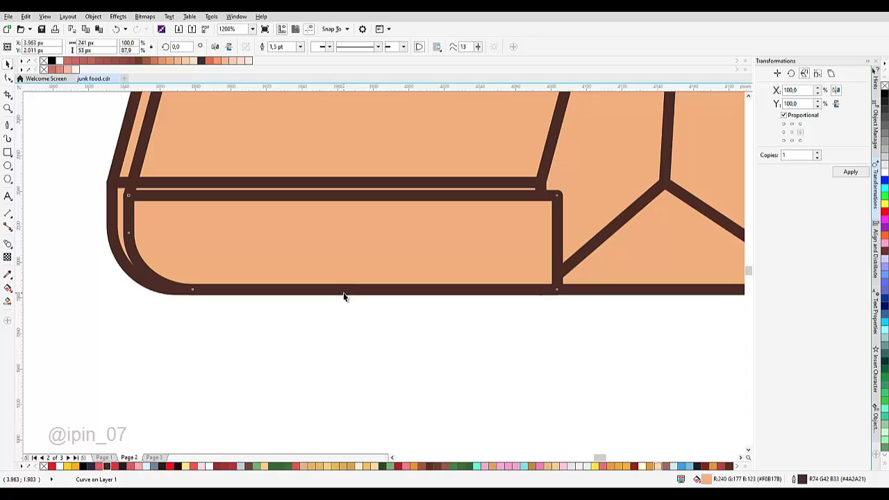
{"action": "scroll", "coordinate": [343, 292], "scroll_direction": "down", "scroll_amount": 1}
{"action": "scroll", "coordinate": [284, 329], "scroll_direction": "up", "scroll_amount": 5}
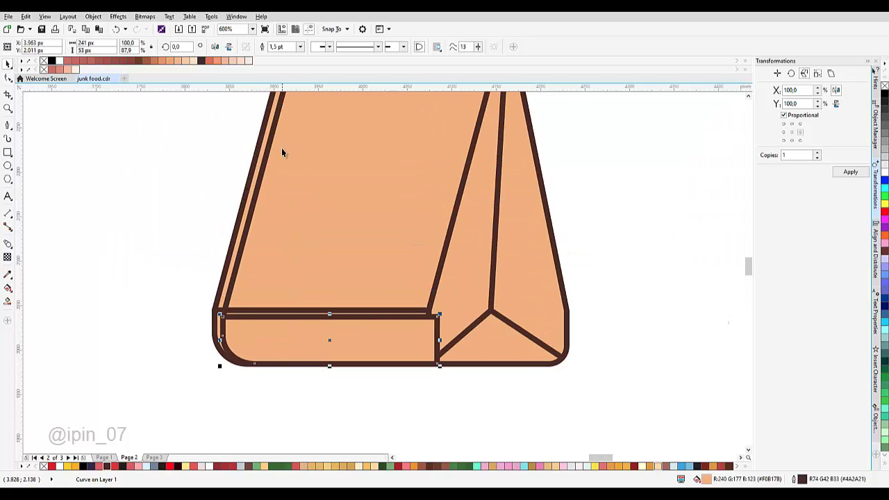
Step: Shift the front panel's inner line and the strip duplicate together slightly to the right, widening the gap to the bag's left outline
{"action": "left_click", "coordinate": [298, 197], "text": "shift"}
{"action": "scroll", "coordinate": [309, 174], "scroll_direction": "up", "scroll_amount": 1}
{"action": "scroll", "coordinate": [307, 221], "scroll_direction": "down", "scroll_amount": 2}
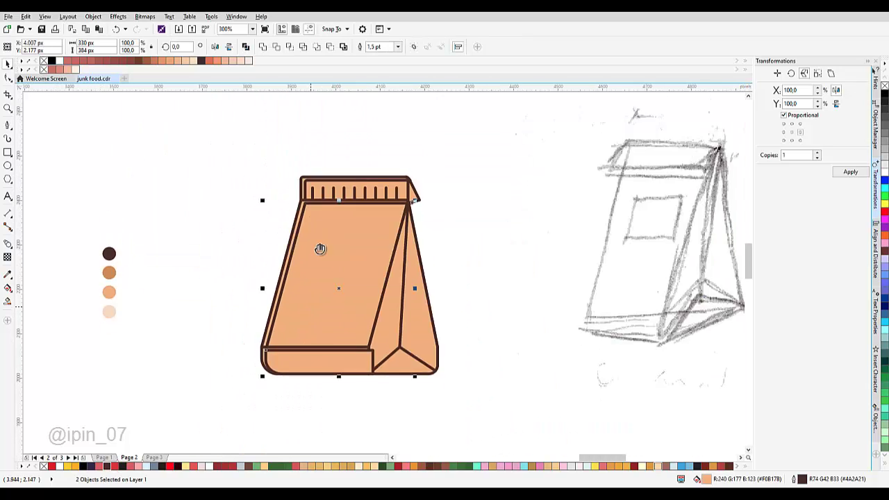
{"action": "scroll", "coordinate": [272, 373], "scroll_direction": "up", "scroll_amount": 2}
{"action": "scroll", "coordinate": [259, 283], "scroll_direction": "up", "scroll_amount": 1}
{"action": "left_click_drag", "start_coordinate": [246, 289], "coordinate": [274, 289]}
{"action": "scroll", "coordinate": [274, 289], "scroll_direction": "down", "scroll_amount": 1}
{"action": "left_click", "coordinate": [380, 315]}
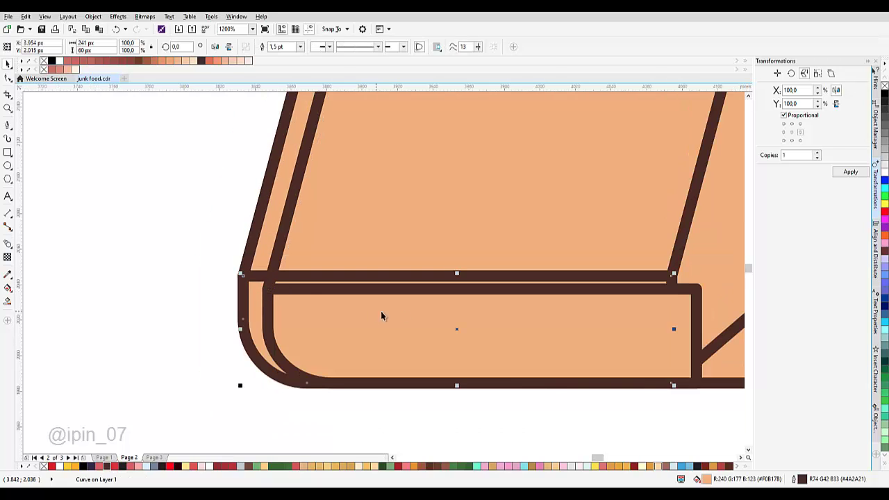
Step: Stretch the strip duplicate's upper edge to the strip's fold line, and move the inner left line's lower end node onto that fold
{"action": "left_click_drag", "start_coordinate": [482, 288], "coordinate": [481, 276]}
{"action": "left_click", "coordinate": [276, 258]}
{"action": "key", "text": "F10"}
{"action": "scroll", "coordinate": [277, 269], "scroll_direction": "up", "scroll_amount": 1}
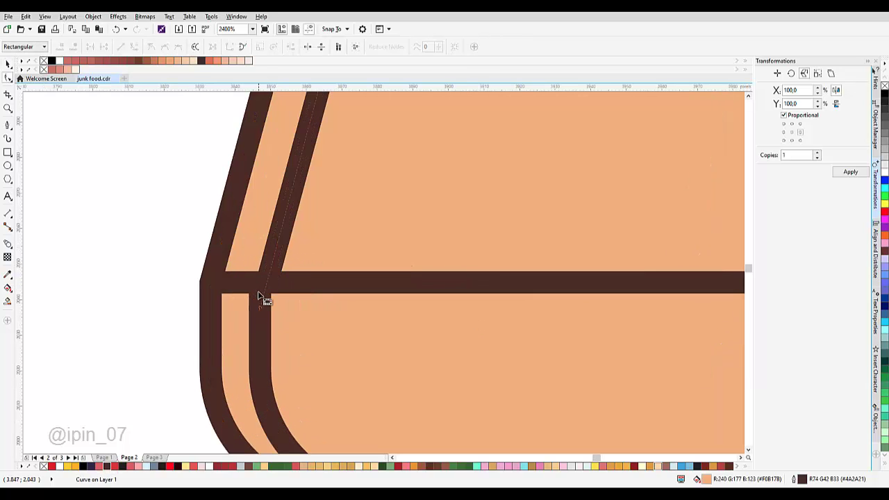
{"action": "left_click_drag", "start_coordinate": [262, 312], "coordinate": [266, 285]}
{"action": "scroll", "coordinate": [299, 300], "scroll_direction": "down", "scroll_amount": 3}
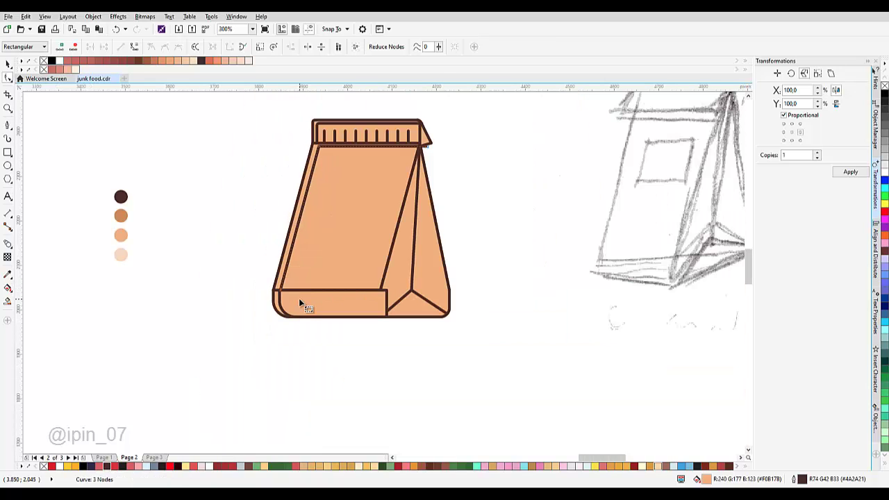
Step: Delete the top, right and bottom segments of the strip duplicate, keeping only its left edge and rounded corner
{"action": "left_click", "coordinate": [313, 299]}
{"action": "scroll", "coordinate": [316, 300], "scroll_direction": "up", "scroll_amount": 2}
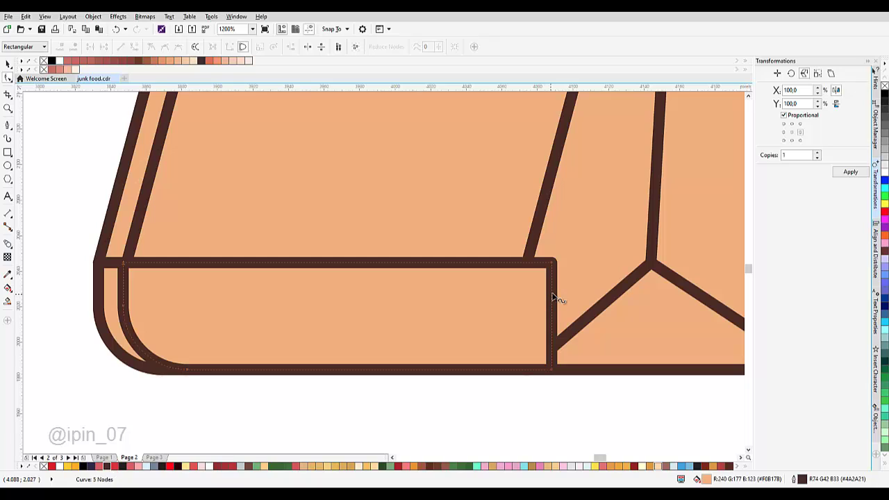
{"action": "key", "text": "Delete"}
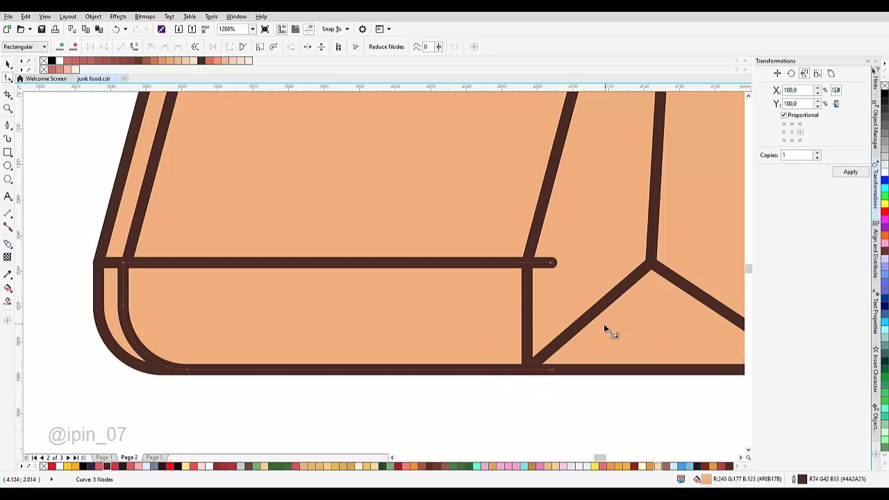
{"action": "key", "text": "Delete"}
{"action": "left_click_drag", "start_coordinate": [476, 316], "coordinate": [590, 446]}
{"action": "key", "text": "Delete"}
{"action": "left_click_drag", "start_coordinate": [287, 276], "coordinate": [391, 317]}
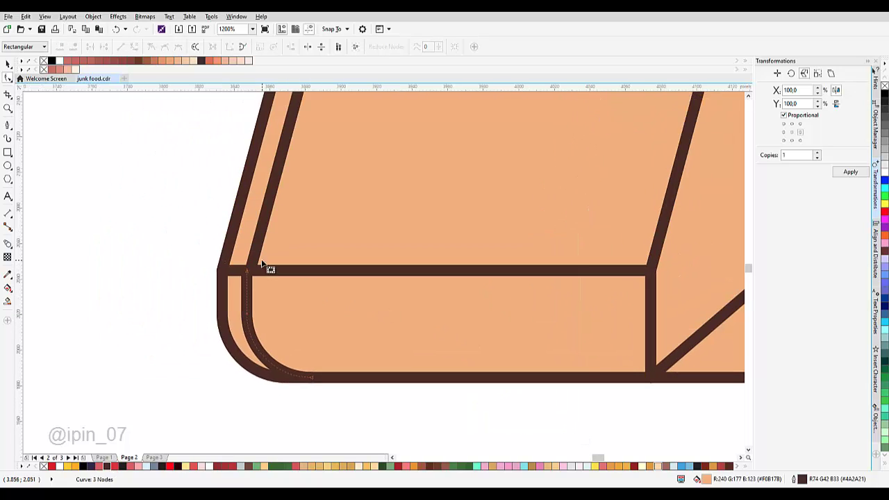
Step: Select both inner lines and snap the panel line's lower end node onto the upper end of the strip's inner line
{"action": "scroll", "coordinate": [262, 264], "scroll_direction": "up", "scroll_amount": 2}
{"action": "left_click", "coordinate": [246, 248], "text": "shift"}
{"action": "scroll", "coordinate": [228, 231], "scroll_direction": "down", "scroll_amount": 2}
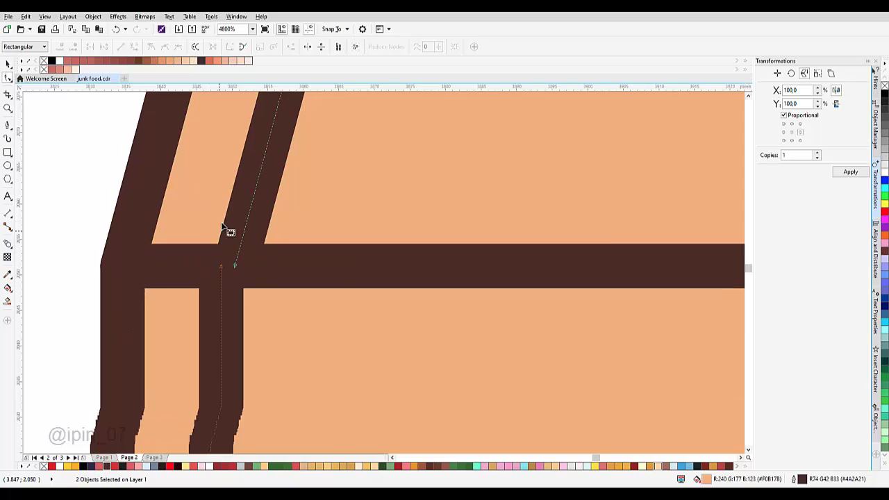
{"action": "scroll", "coordinate": [240, 254], "scroll_direction": "up", "scroll_amount": 2}
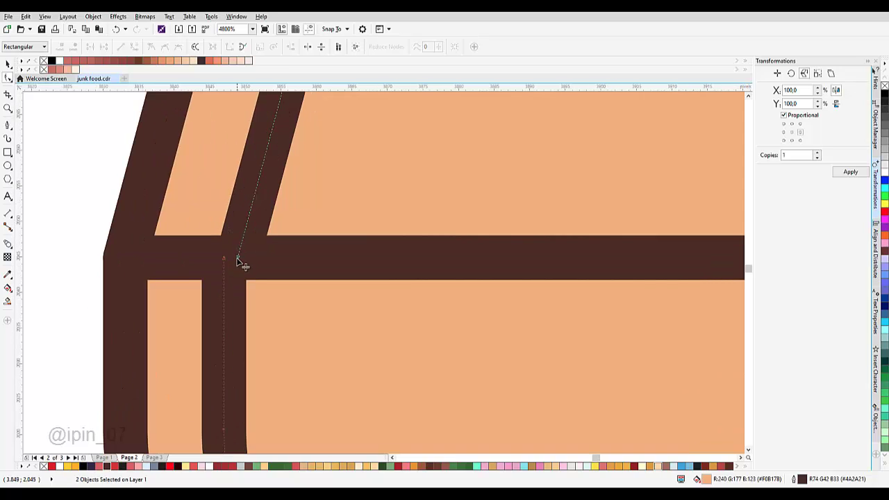
{"action": "left_click_drag", "start_coordinate": [237, 259], "coordinate": [223, 258]}
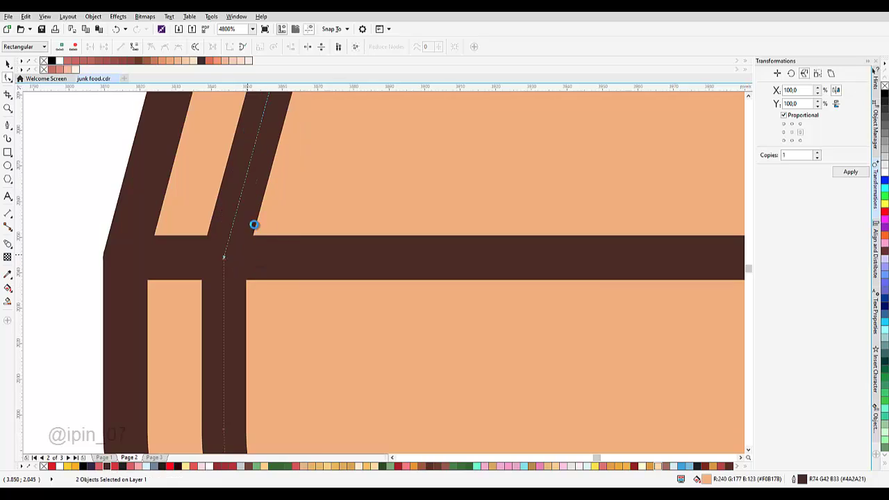
Step: Weld the panel's and strip's inner lines into one curve and join their meeting nodes at the fold
{"action": "scroll", "coordinate": [268, 220], "scroll_direction": "down", "scroll_amount": 3}
{"action": "key", "text": "space"}
{"action": "left_click_drag", "start_coordinate": [301, 181], "coordinate": [297, 262]}
{"action": "scroll", "coordinate": [329, 160], "scroll_direction": "down", "scroll_amount": 1}
{"action": "left_click_drag", "start_coordinate": [353, 147], "coordinate": [343, 238]}
{"action": "scroll", "coordinate": [351, 155], "scroll_direction": "up", "scroll_amount": 2}
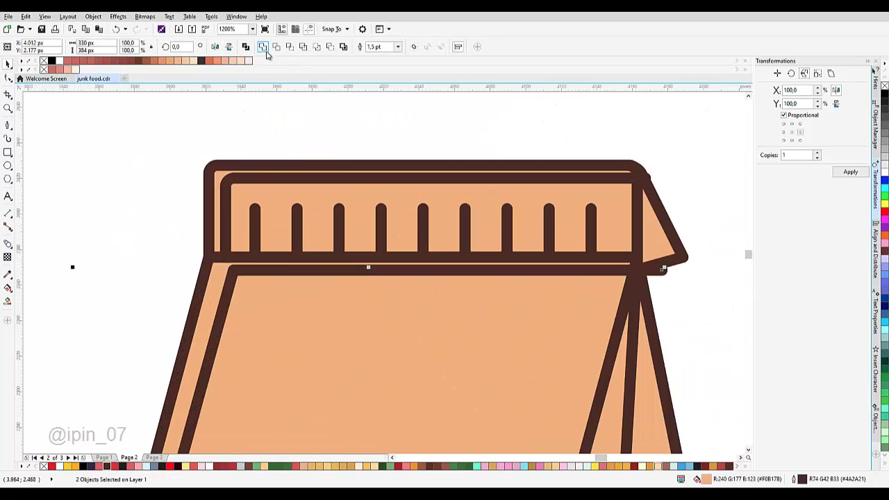
{"action": "scroll", "coordinate": [337, 252], "scroll_direction": "down", "scroll_amount": 3}
{"action": "scroll", "coordinate": [278, 285], "scroll_direction": "up", "scroll_amount": 4}
{"action": "key", "text": "space"}
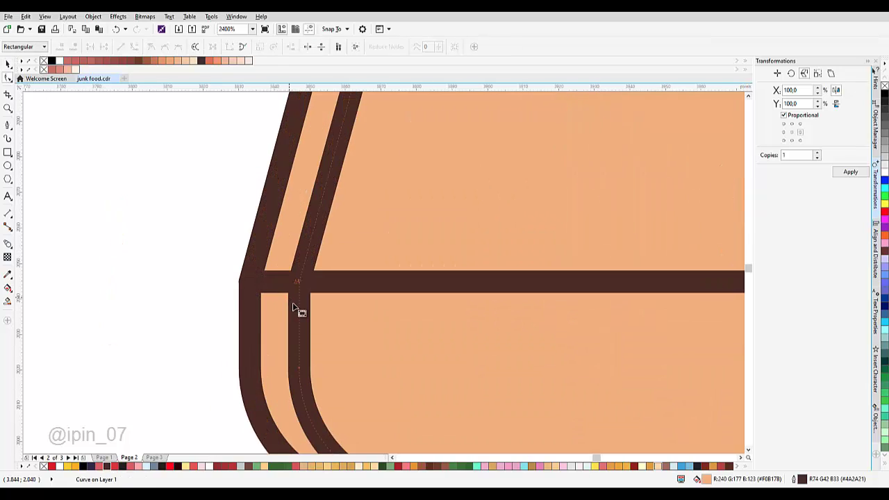
{"action": "scroll", "coordinate": [294, 272], "scroll_direction": "up", "scroll_amount": 1}
{"action": "left_click", "coordinate": [305, 297]}
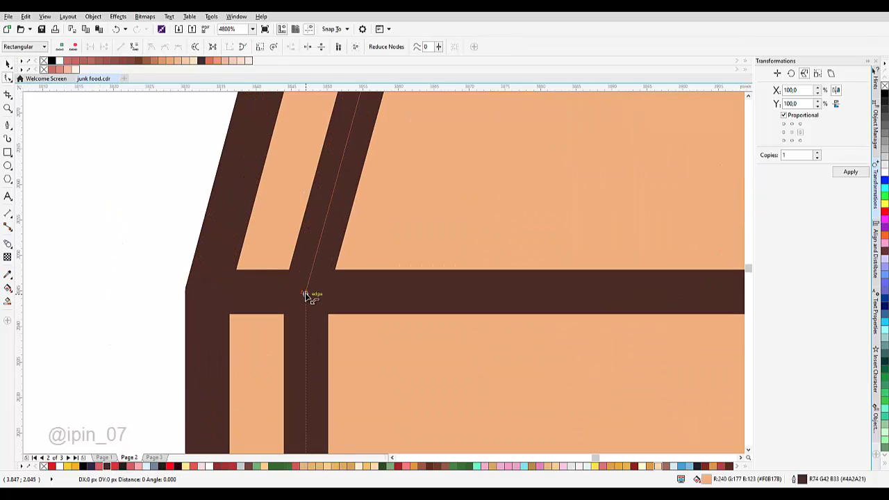
{"action": "scroll", "coordinate": [230, 266], "scroll_direction": "down", "scroll_amount": 4}
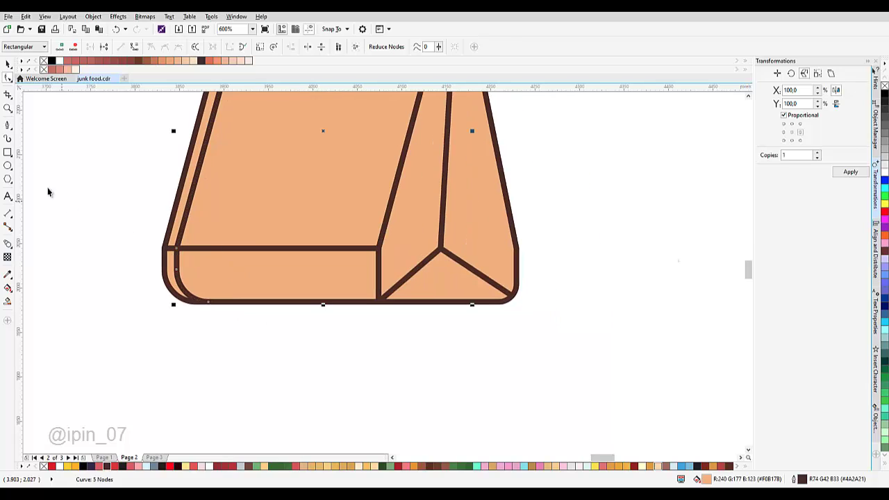
Step: Extend the inner curve with the Pen tool from its lower end, looping loosely outside the bag's left and upper sides to the flap's upper right corner
{"action": "left_click", "coordinate": [8, 127]}
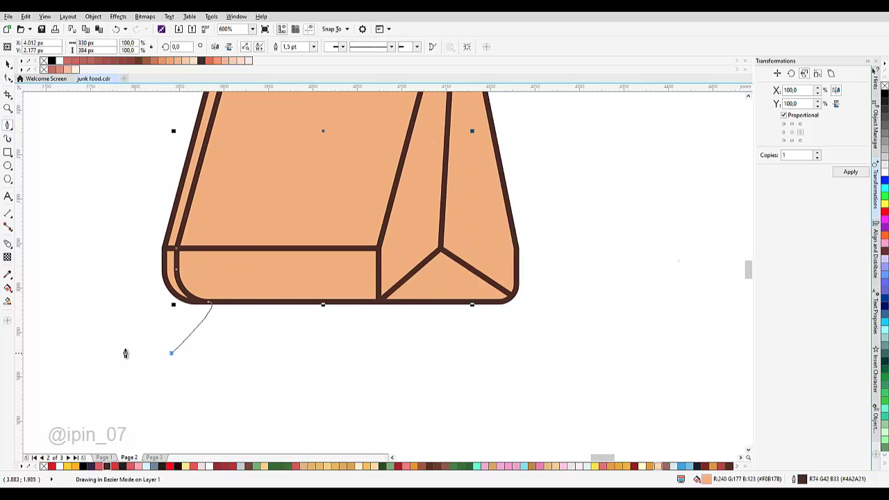
{"action": "left_click_drag", "start_coordinate": [125, 353], "coordinate": [123, 353]}
{"action": "scroll", "coordinate": [125, 352], "scroll_direction": "down", "scroll_amount": 1}
{"action": "left_click_drag", "start_coordinate": [156, 296], "coordinate": [160, 249]}
{"action": "scroll", "coordinate": [194, 178], "scroll_direction": "up", "scroll_amount": 1}
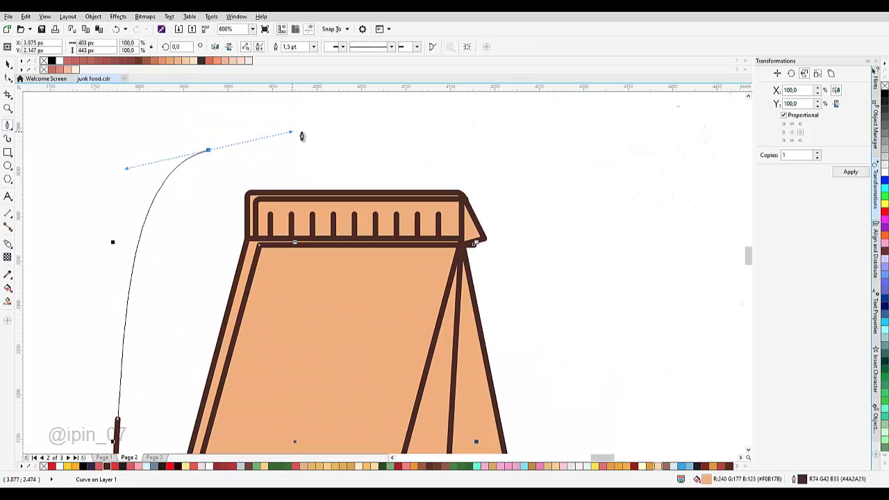
{"action": "left_click", "coordinate": [325, 154]}
{"action": "scroll", "coordinate": [344, 178], "scroll_direction": "up", "scroll_amount": 1}
{"action": "left_click_drag", "start_coordinate": [445, 220], "coordinate": [377, 257]}
Step: Try to merge the looping outline with the flap's inner line into one curve, and undo it
{"action": "key", "text": "space"}
{"action": "left_click_drag", "start_coordinate": [161, 223], "coordinate": [375, 203]}
{"action": "left_click", "coordinate": [372, 200], "text": "shift"}
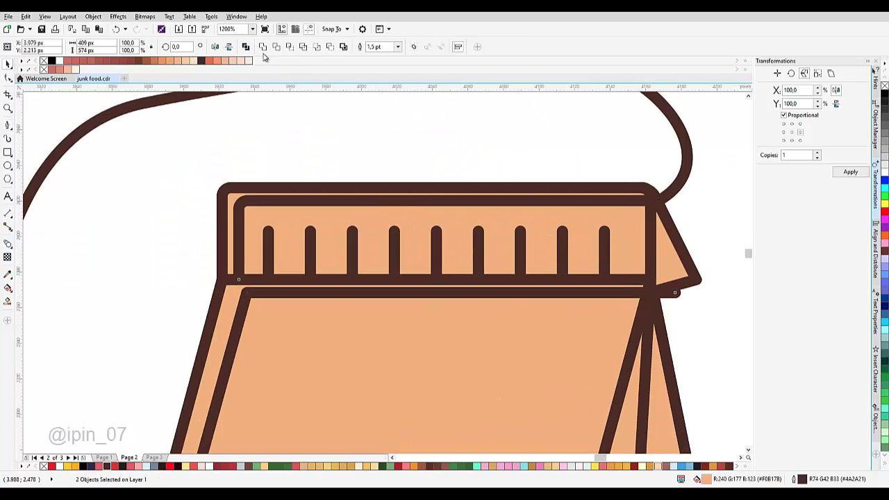
{"action": "key", "text": "ctrl+l"}
{"action": "left_click_drag", "start_coordinate": [296, 243], "coordinate": [281, 230]}
{"action": "left_click_drag", "start_coordinate": [701, 261], "coordinate": [535, 234]}
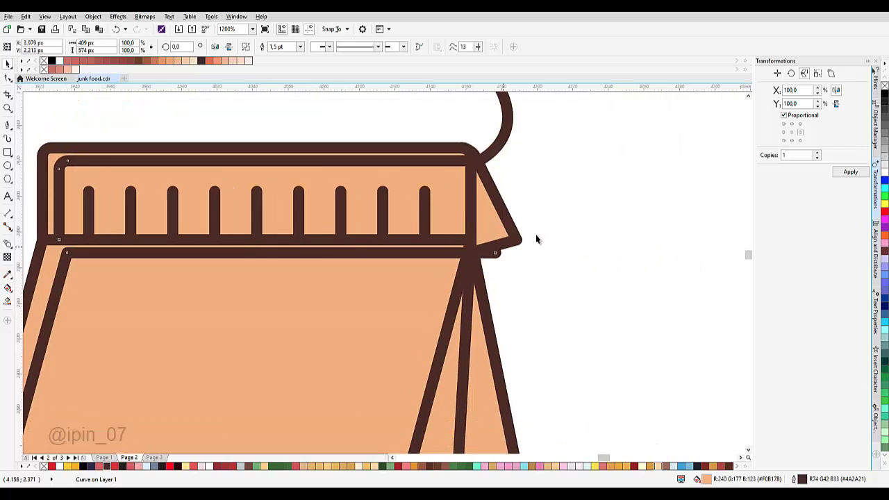
{"action": "key", "text": "ctrl+z"}
Step: Extend the outline from the front panel line's right end back along the flap's lower edge to the flap inner line's left end
{"action": "scroll", "coordinate": [508, 258], "scroll_direction": "up", "scroll_amount": 1}
{"action": "left_click", "coordinate": [495, 258]}
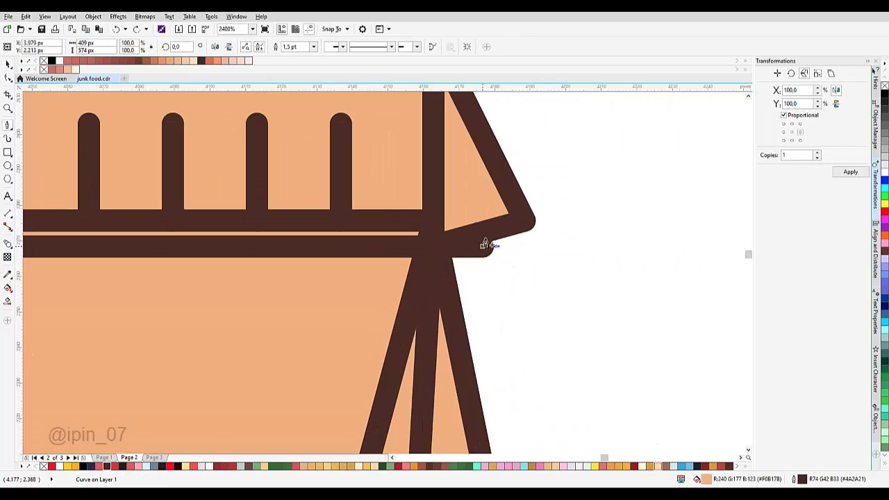
{"action": "left_click_drag", "start_coordinate": [94, 218], "coordinate": [641, 226]}
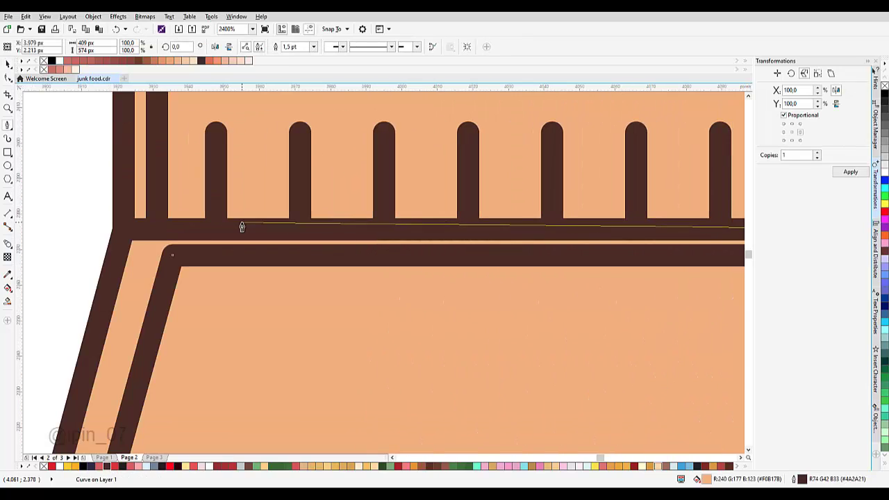
{"action": "left_click", "coordinate": [157, 225]}
{"action": "scroll", "coordinate": [236, 284], "scroll_direction": "down", "scroll_amount": 2}
{"action": "key", "text": "space"}
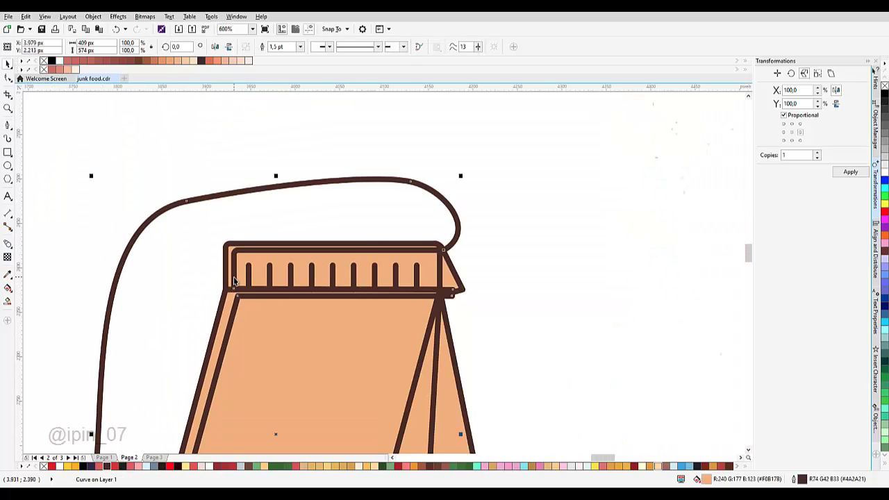
Step: Select the flap's inner line together with the looping outline and weld them into one curve
{"action": "scroll", "coordinate": [234, 280], "scroll_direction": "up", "scroll_amount": 2}
{"action": "left_click", "coordinate": [233, 273]}
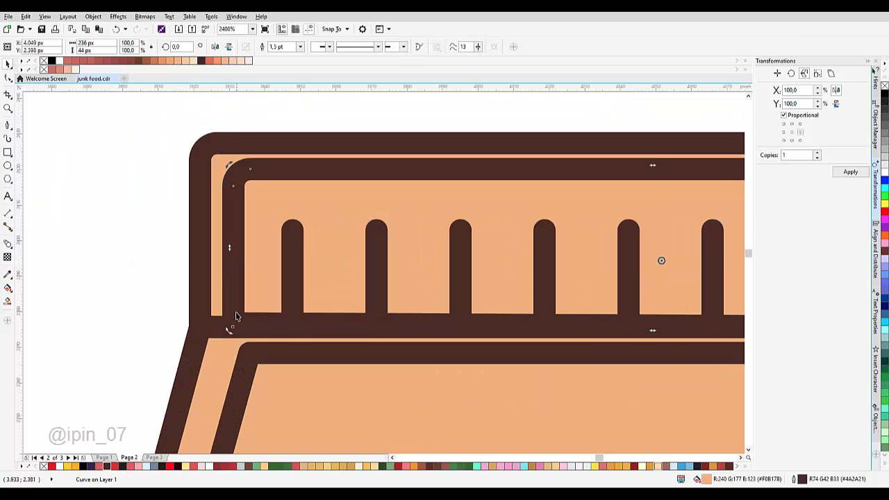
{"action": "left_click_drag", "start_coordinate": [233, 327], "coordinate": [266, 333]}
{"action": "left_click", "coordinate": [269, 327], "text": "shift"}
{"action": "key", "text": "F10"}
{"action": "scroll", "coordinate": [268, 327], "scroll_direction": "up", "scroll_amount": 2}
{"action": "scroll", "coordinate": [298, 293], "scroll_direction": "down", "scroll_amount": 8}
{"action": "scroll", "coordinate": [406, 275], "scroll_direction": "up", "scroll_amount": 2}
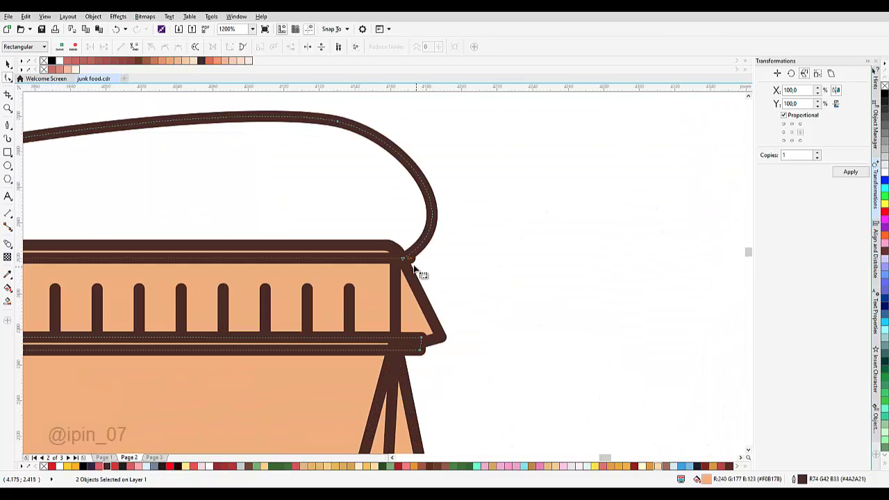
{"action": "key", "text": "space"}
{"action": "scroll", "coordinate": [402, 243], "scroll_direction": "down", "scroll_amount": 2}
{"action": "scroll", "coordinate": [402, 229], "scroll_direction": "down", "scroll_amount": 1}
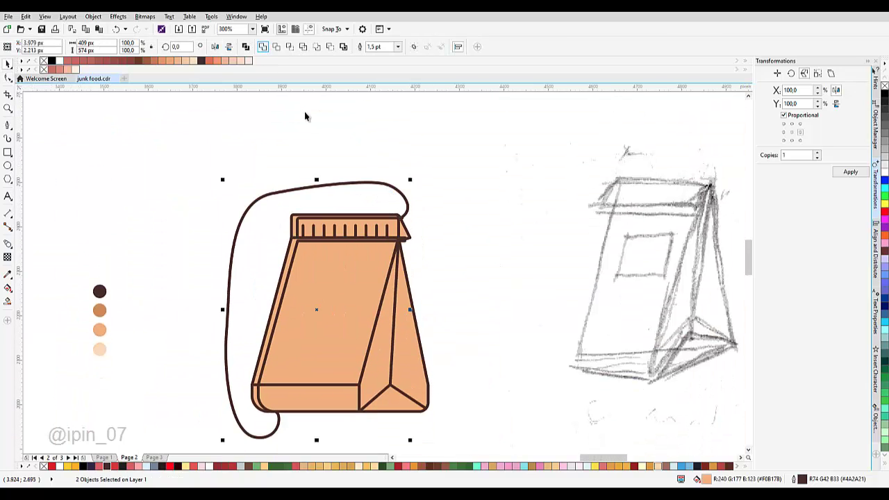
Step: Join the welded curve's two separate end nodes at the flap's upper right corner
{"action": "scroll", "coordinate": [417, 216], "scroll_direction": "up", "scroll_amount": 2}
{"action": "key", "text": "F10"}
{"action": "scroll", "coordinate": [383, 208], "scroll_direction": "up", "scroll_amount": 4}
{"action": "left_click", "coordinate": [362, 231]}
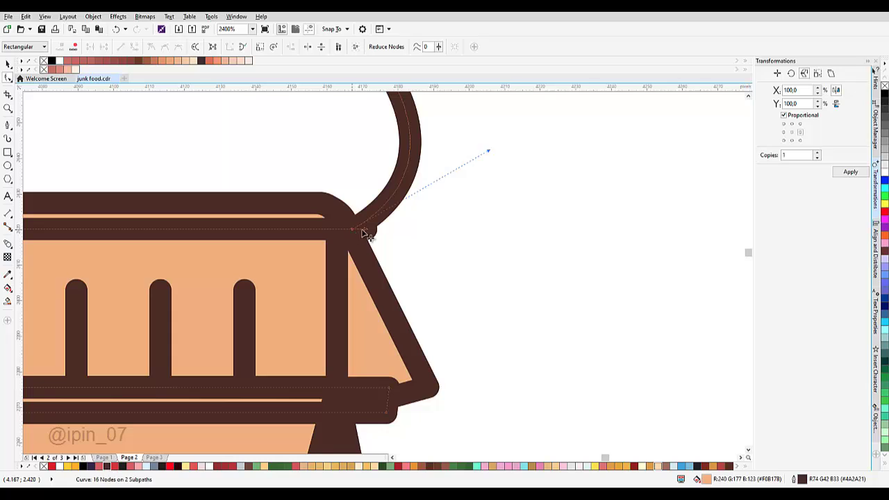
{"action": "left_click_drag", "start_coordinate": [362, 230], "coordinate": [376, 235]}
{"action": "left_click_drag", "start_coordinate": [410, 313], "coordinate": [629, 262]}
{"action": "scroll", "coordinate": [463, 224], "scroll_direction": "down", "scroll_amount": 1}
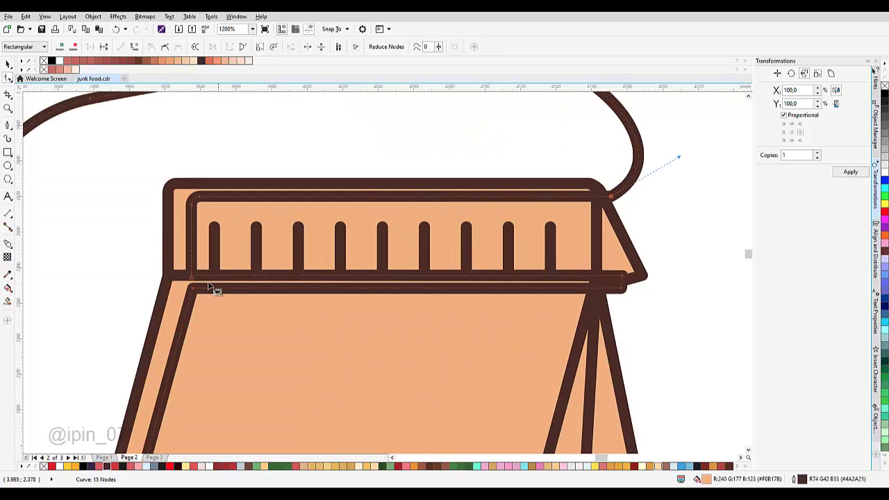
Step: Remove the surplus node at the welded curve's corner by the flap's lower left and clear the curve's fill
{"action": "scroll", "coordinate": [209, 284], "scroll_direction": "up", "scroll_amount": 2}
{"action": "double_click", "coordinate": [152, 257]}
{"action": "scroll", "coordinate": [189, 223], "scroll_direction": "down", "scroll_amount": 3}
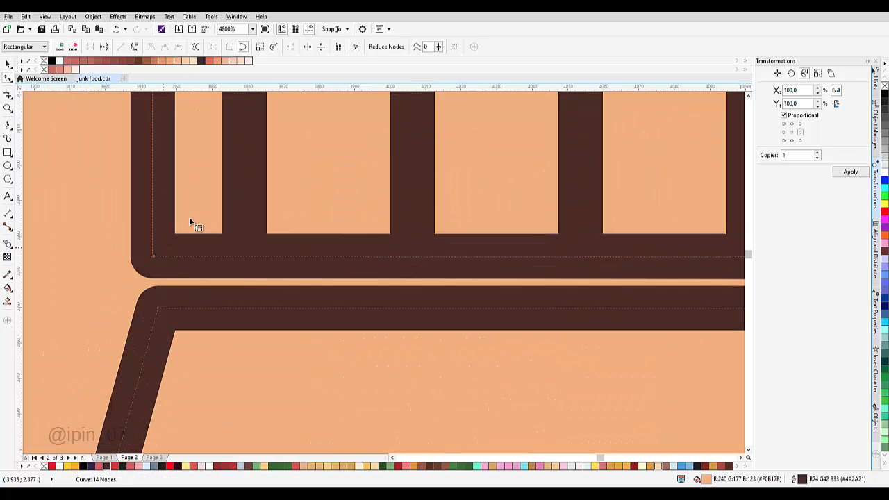
{"action": "scroll", "coordinate": [333, 169], "scroll_direction": "down", "scroll_amount": 1}
{"action": "key", "text": "space"}
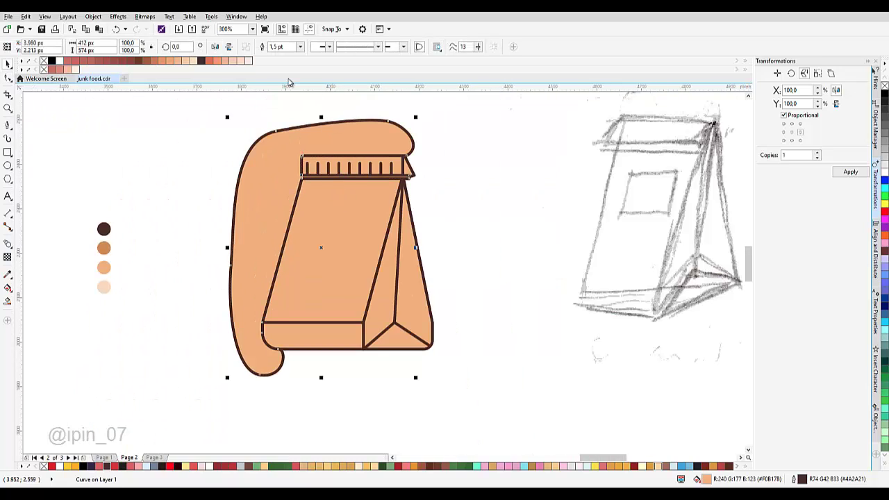
{"action": "left_click", "coordinate": [47, 60]}
{"action": "scroll", "coordinate": [329, 175], "scroll_direction": "up", "scroll_amount": 1}
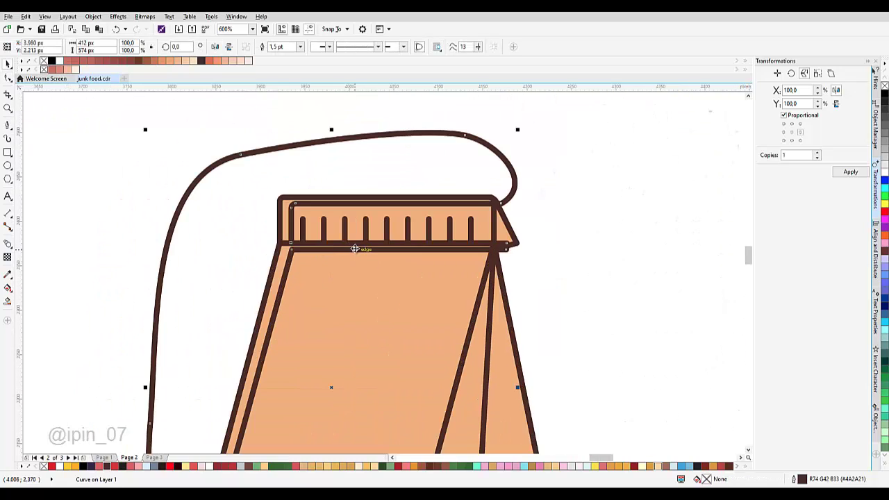
Step: Intersect the looping outline with the front panel, the top flap and the bottom strip to create separate edge shapes
{"action": "left_click", "coordinate": [354, 278], "text": "shift"}
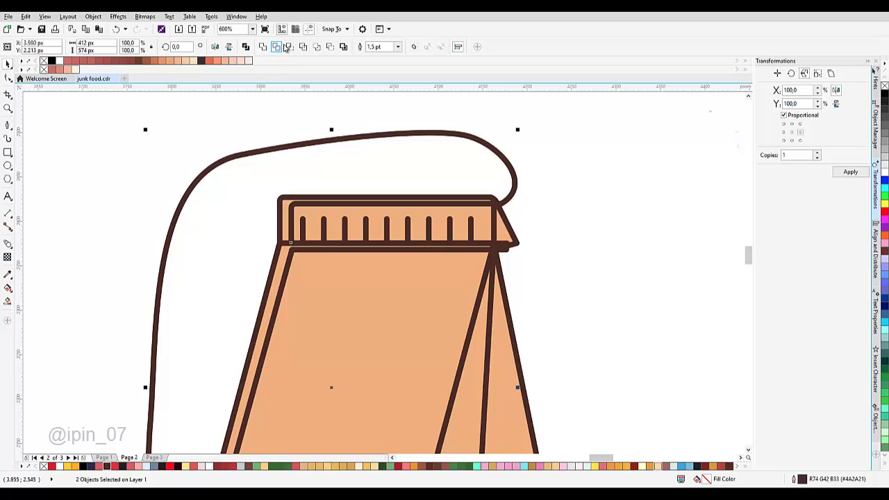
{"action": "scroll", "coordinate": [324, 211], "scroll_direction": "up", "scroll_amount": 1}
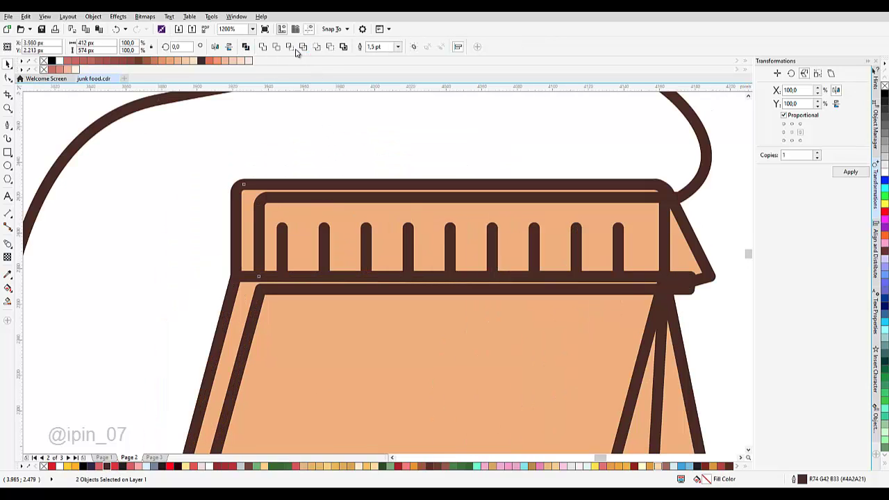
{"action": "left_click", "coordinate": [291, 47]}
{"action": "scroll", "coordinate": [328, 165], "scroll_direction": "down", "scroll_amount": 2}
{"action": "left_click", "coordinate": [328, 164]}
{"action": "scroll", "coordinate": [343, 357], "scroll_direction": "up", "scroll_amount": 1}
{"action": "left_click", "coordinate": [339, 353], "text": "shift"}
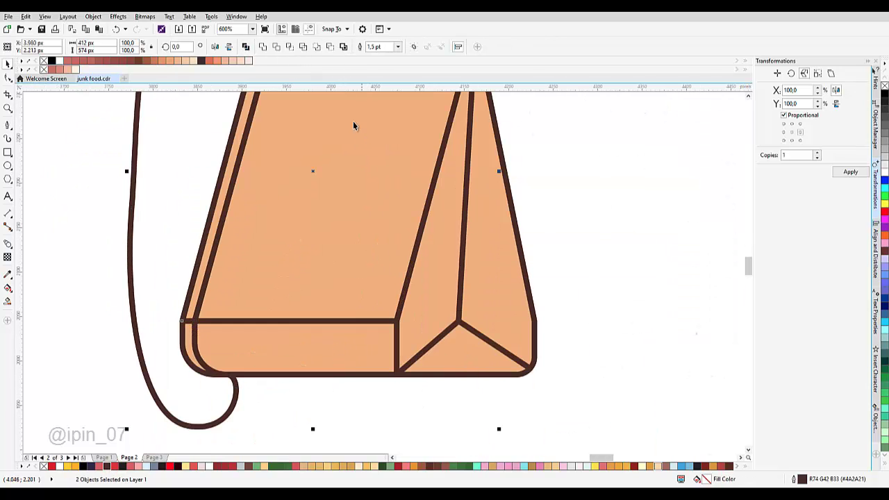
{"action": "left_click", "coordinate": [291, 47]}
Step: Delete the looping outline around the bag
{"action": "scroll", "coordinate": [229, 222], "scroll_direction": "down", "scroll_amount": 1}
{"action": "left_click", "coordinate": [215, 257]}
{"action": "key", "text": "Delete"}
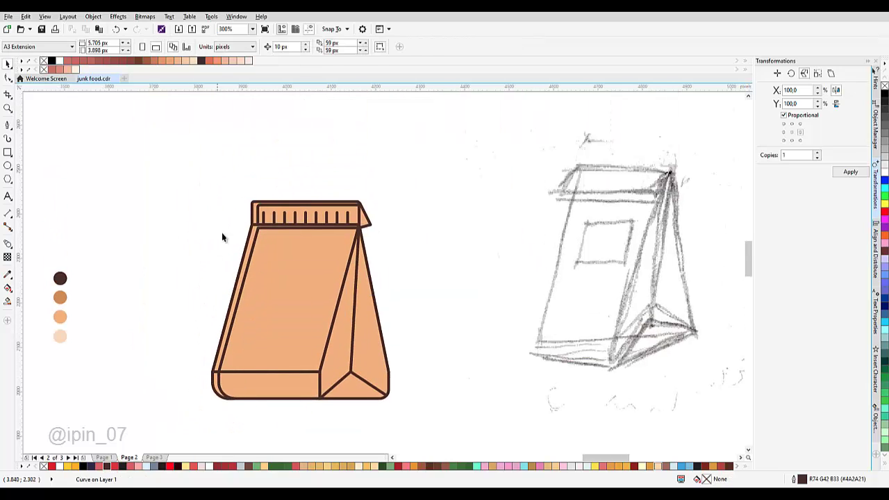
Step: Fill the intersected shapes along the bag's left edge with the palest palette colour, RGB 248, 217, 189
{"action": "left_click_drag", "start_coordinate": [215, 241], "coordinate": [236, 228]}
{"action": "left_click", "coordinate": [6, 275]}
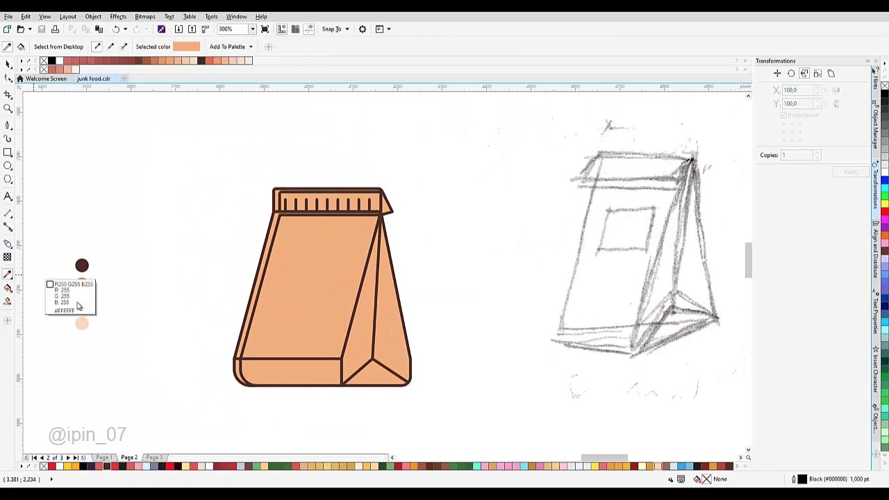
{"action": "left_click", "coordinate": [83, 323]}
{"action": "scroll", "coordinate": [278, 197], "scroll_direction": "up", "scroll_amount": 2}
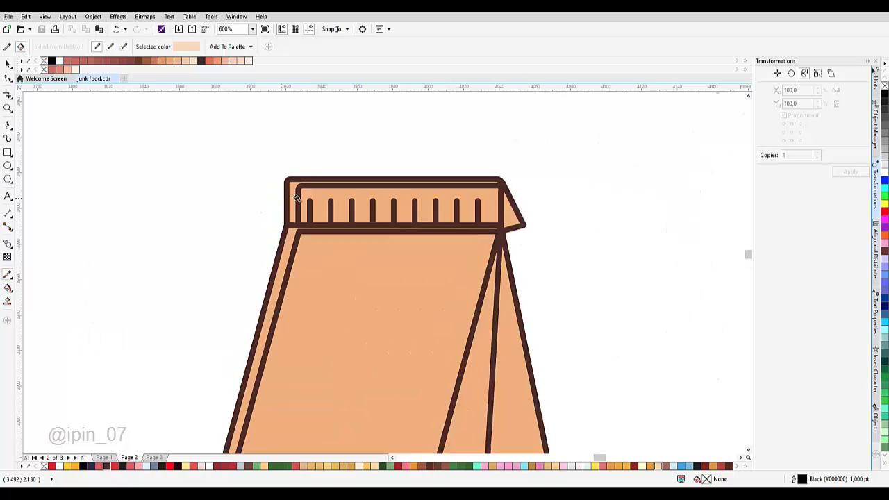
{"action": "left_click", "coordinate": [304, 198]}
{"action": "left_click", "coordinate": [297, 281]}
{"action": "scroll", "coordinate": [296, 280], "scroll_direction": "down", "scroll_amount": 2}
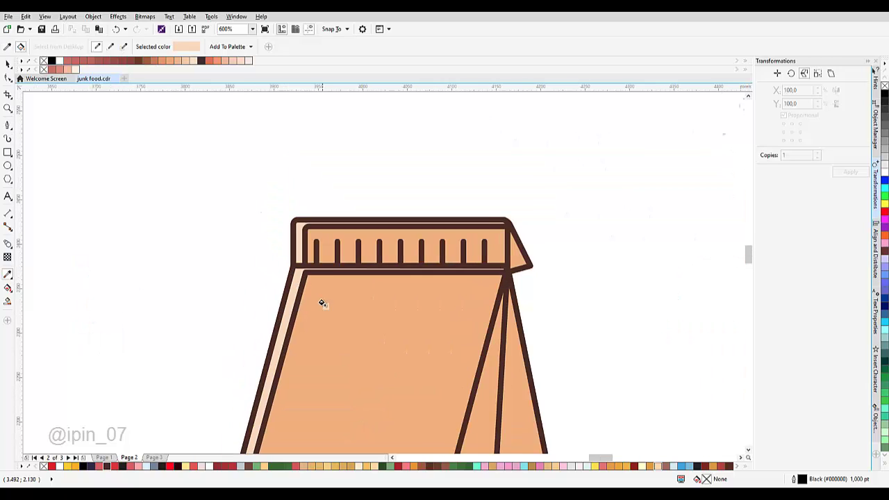
{"action": "scroll", "coordinate": [241, 316], "scroll_direction": "up", "scroll_amount": 1}
Step: Select the three pale edge shapes on the flap, front panel and bottom strip, and set their outline width to None
{"action": "key", "text": "space"}
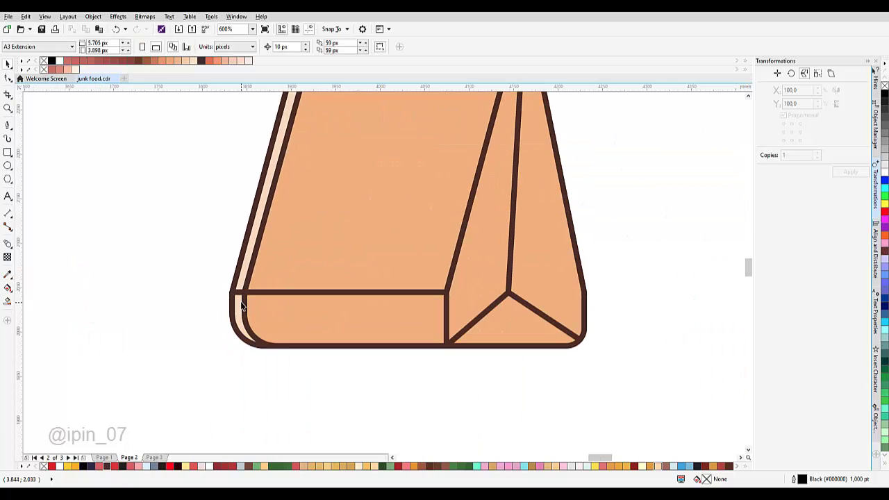
{"action": "left_click", "coordinate": [239, 305]}
{"action": "left_click", "coordinate": [245, 273], "text": "shift"}
{"action": "scroll", "coordinate": [269, 335], "scroll_direction": "down", "scroll_amount": 2}
{"action": "scroll", "coordinate": [311, 254], "scroll_direction": "up", "scroll_amount": 3}
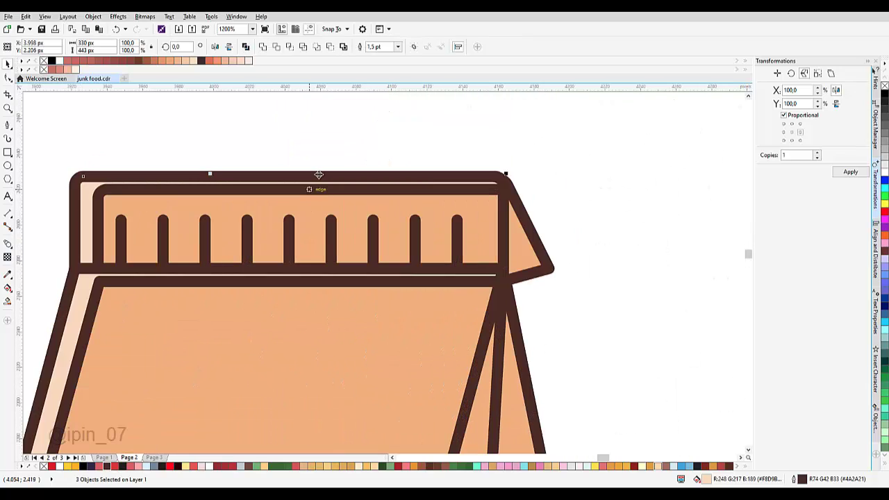
{"action": "left_click", "coordinate": [398, 47]}
{"action": "left_click", "coordinate": [379, 61]}
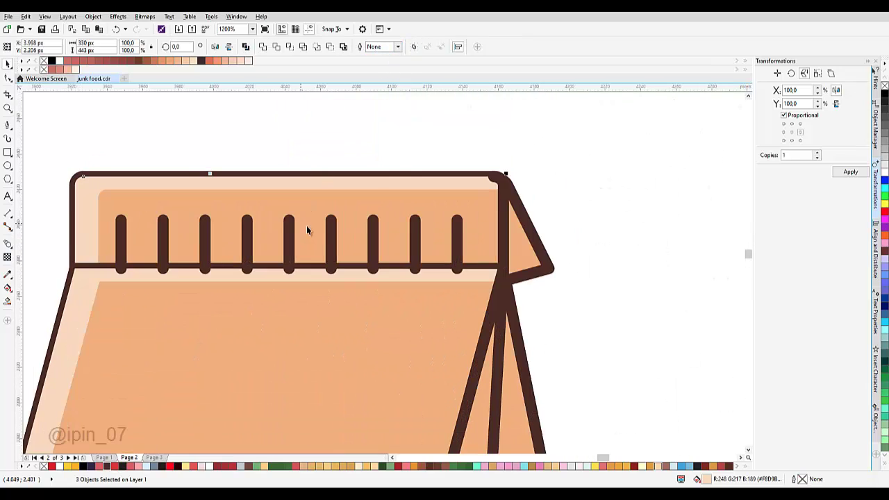
Step: Shift the inner left nodes of the flap's pale shape slightly right to widen its vertical band
{"action": "left_click", "coordinate": [449, 159]}
{"action": "scroll", "coordinate": [403, 167], "scroll_direction": "down", "scroll_amount": 2}
{"action": "scroll", "coordinate": [351, 172], "scroll_direction": "up", "scroll_amount": 2}
{"action": "double_click", "coordinate": [268, 171]}
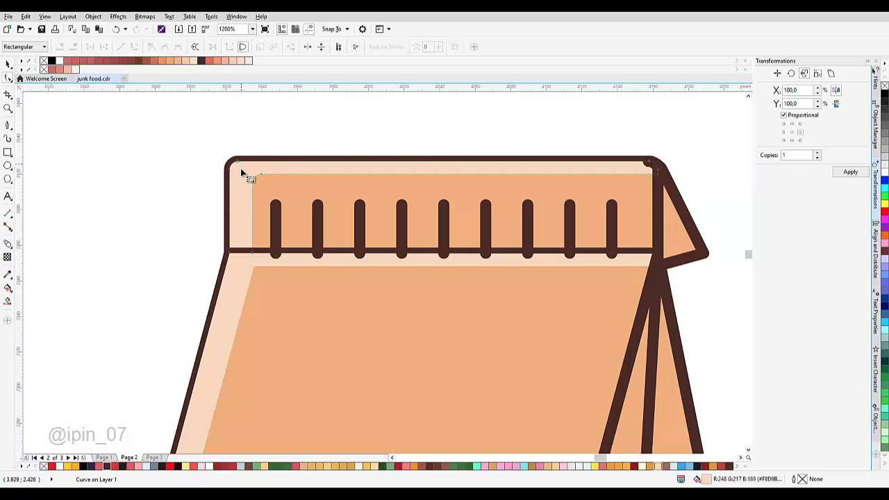
{"action": "left_click_drag", "start_coordinate": [240, 167], "coordinate": [270, 246]}
{"action": "scroll", "coordinate": [276, 255], "scroll_direction": "up", "scroll_amount": 1}
{"action": "left_click_drag", "start_coordinate": [212, 89], "coordinate": [251, 260]}
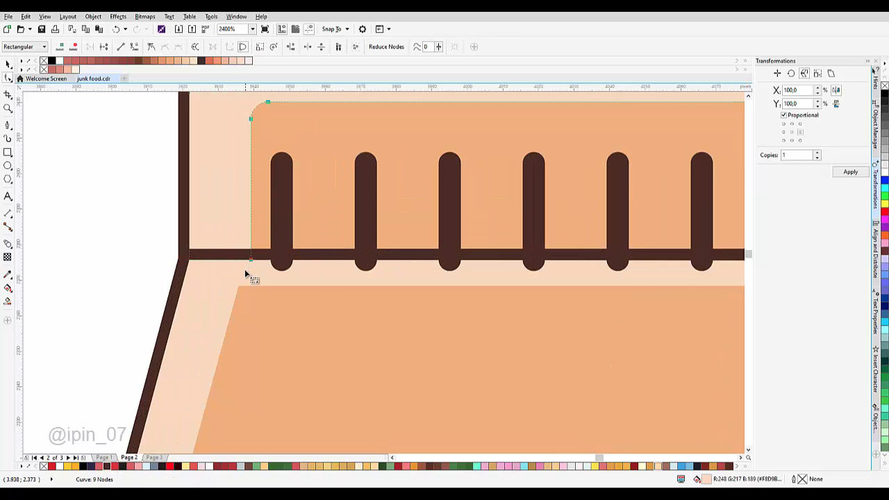
{"action": "left_click", "coordinate": [245, 274]}
{"action": "key", "text": "space"}
{"action": "left_click_drag", "start_coordinate": [234, 225], "coordinate": [278, 209]}
{"action": "key", "text": "ctrl+z"}
{"action": "scroll", "coordinate": [259, 237], "scroll_direction": "down", "scroll_amount": 3}
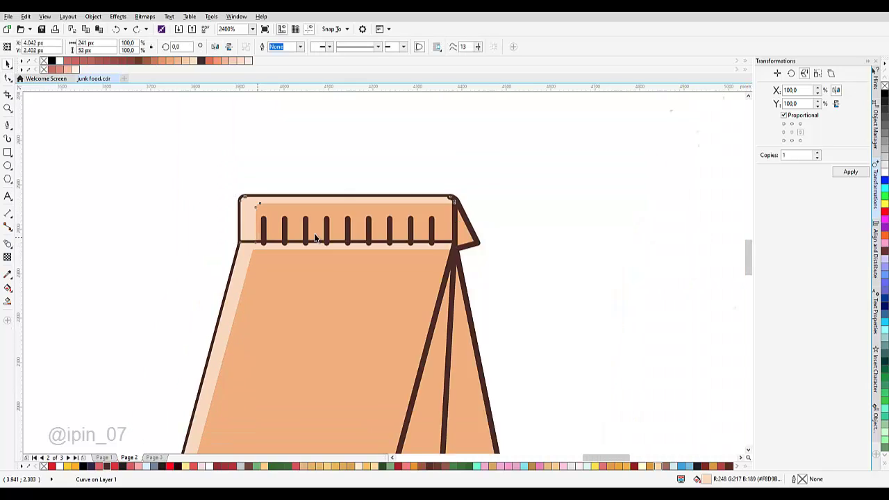
{"action": "key", "text": "Escape"}
Step: Draw a curve about 55 by 64 px with the Pen tool from above the flap's right half down to its lower edge
{"action": "scroll", "coordinate": [346, 262], "scroll_direction": "up", "scroll_amount": 1}
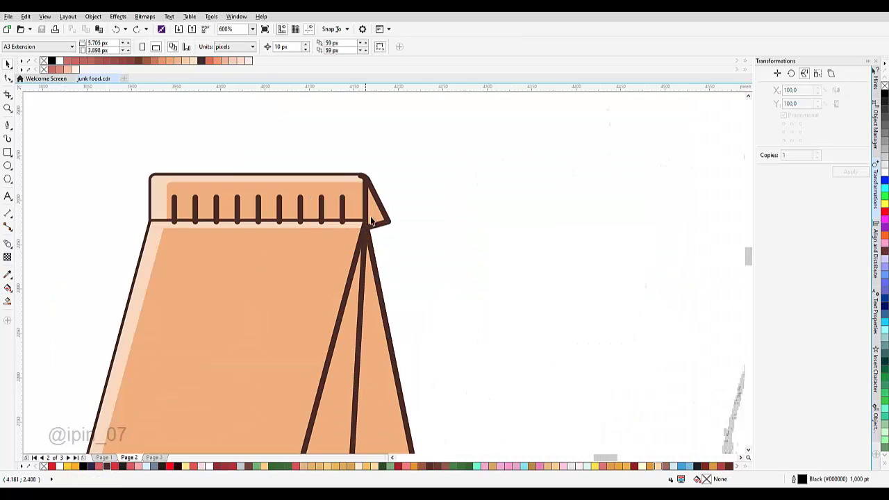
{"action": "scroll", "coordinate": [372, 221], "scroll_direction": "down", "scroll_amount": 1}
{"action": "left_click", "coordinate": [10, 126]}
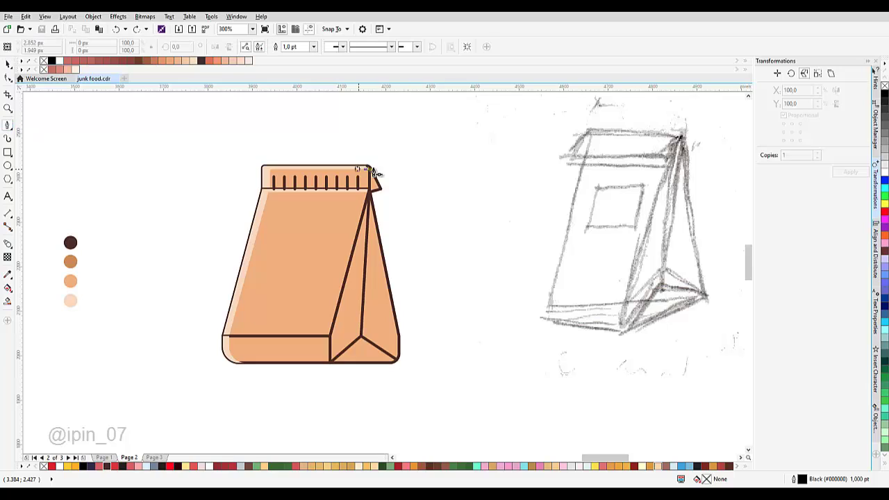
{"action": "scroll", "coordinate": [354, 155], "scroll_direction": "up", "scroll_amount": 3}
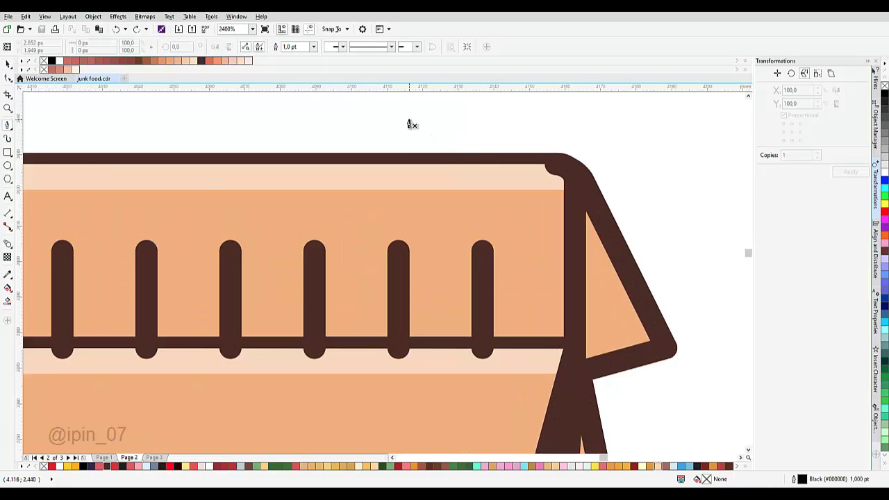
{"action": "left_click_drag", "start_coordinate": [461, 189], "coordinate": [466, 195]}
{"action": "left_click_drag", "start_coordinate": [403, 299], "coordinate": [308, 270]}
{"action": "scroll", "coordinate": [422, 205], "scroll_direction": "up", "scroll_amount": 1}
{"action": "left_click_drag", "start_coordinate": [214, 274], "coordinate": [477, 184]}
{"action": "left_click", "coordinate": [373, 205]}
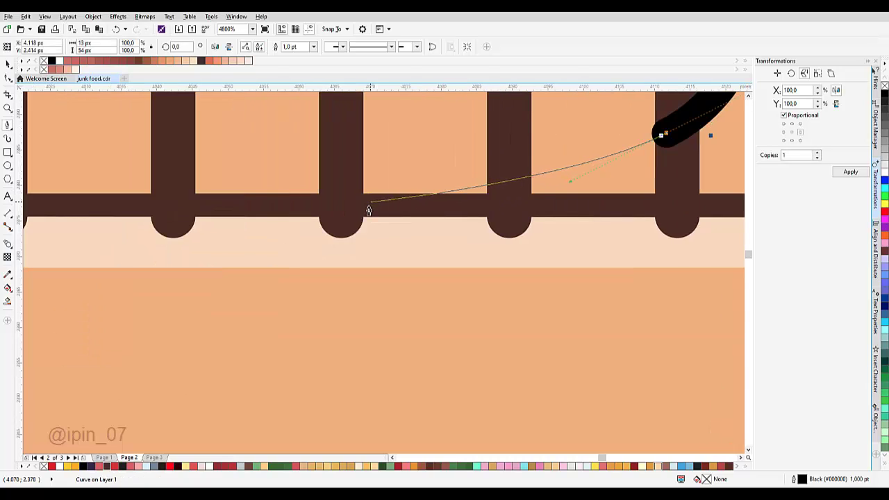
{"action": "left_click", "coordinate": [367, 206]}
{"action": "scroll", "coordinate": [424, 245], "scroll_direction": "down", "scroll_amount": 3}
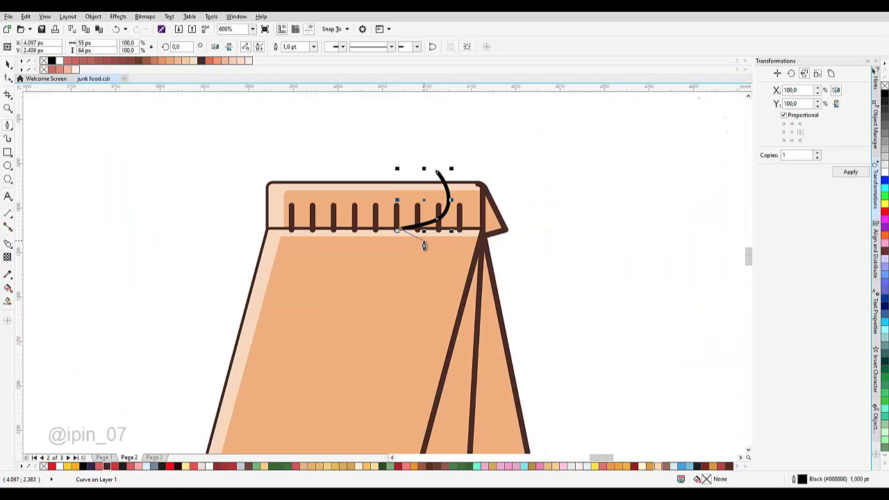
Step: Extend the curve down the front panel and sweep it left onto the panel's lower edge, about 218 by 396 px overall
{"action": "scroll", "coordinate": [431, 264], "scroll_direction": "down", "scroll_amount": 2}
{"action": "scroll", "coordinate": [432, 214], "scroll_direction": "up", "scroll_amount": 2}
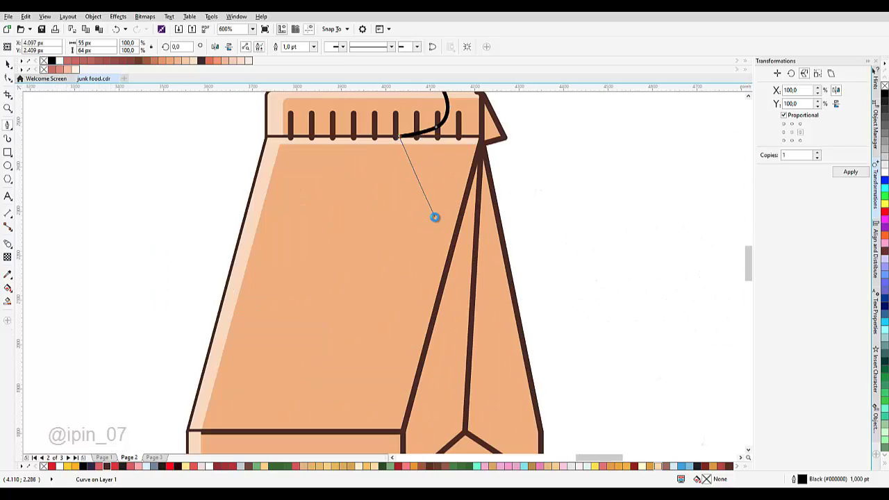
{"action": "scroll", "coordinate": [434, 214], "scroll_direction": "down", "scroll_amount": 1}
{"action": "scroll", "coordinate": [434, 215], "scroll_direction": "up", "scroll_amount": 1}
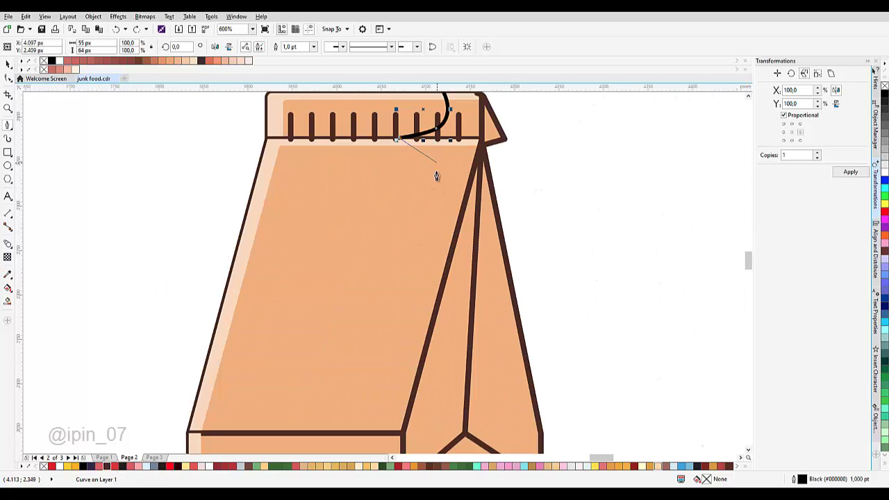
{"action": "scroll", "coordinate": [410, 301], "scroll_direction": "down", "scroll_amount": 2}
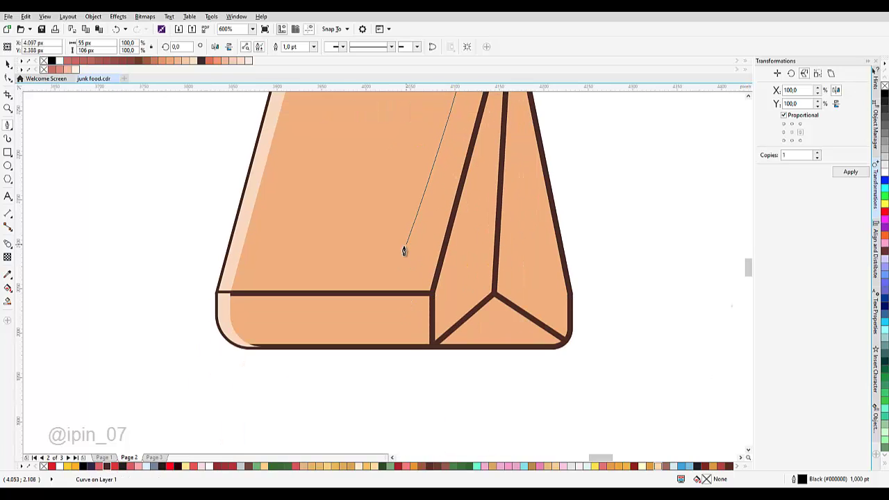
{"action": "scroll", "coordinate": [405, 250], "scroll_direction": "up", "scroll_amount": 1}
{"action": "left_click_drag", "start_coordinate": [430, 231], "coordinate": [377, 243]}
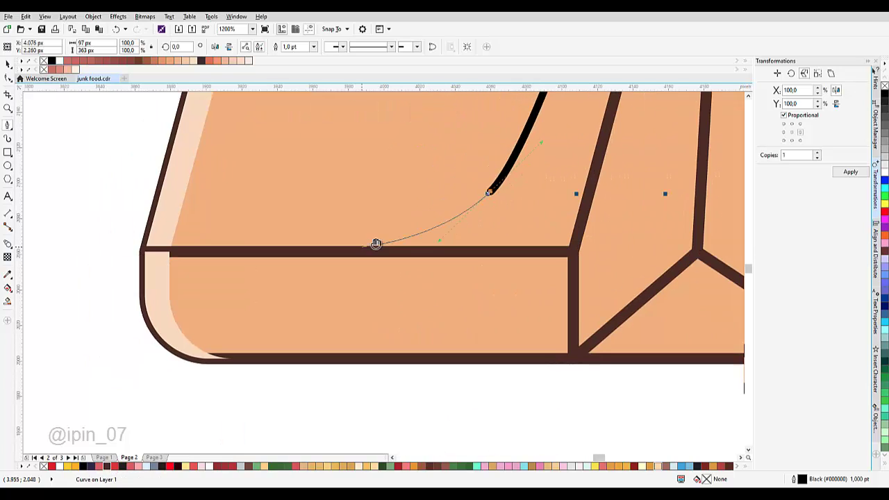
{"action": "left_click", "coordinate": [284, 250]}
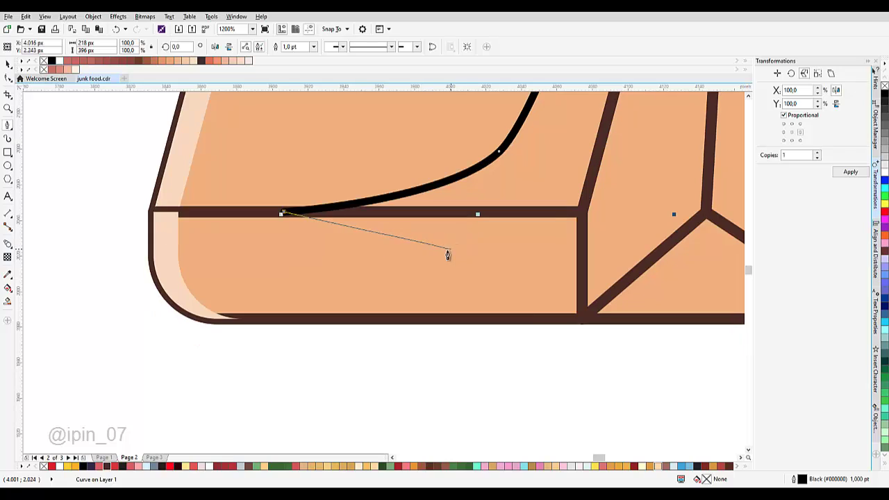
Step: Extend the curve from the panel's lower edge with a rightward bulge into the bottom strip
{"action": "left_click_drag", "start_coordinate": [415, 252], "coordinate": [422, 299]}
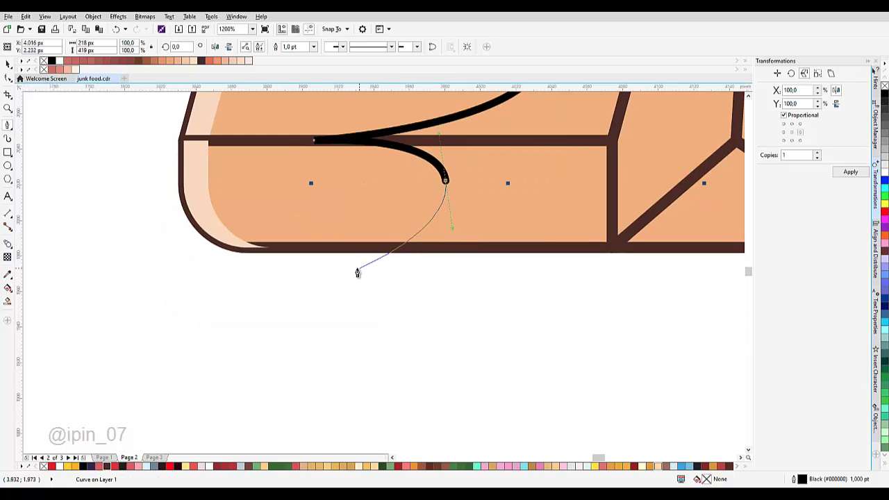
{"action": "key", "text": "ctrl+z"}
{"action": "left_click_drag", "start_coordinate": [444, 241], "coordinate": [444, 242]}
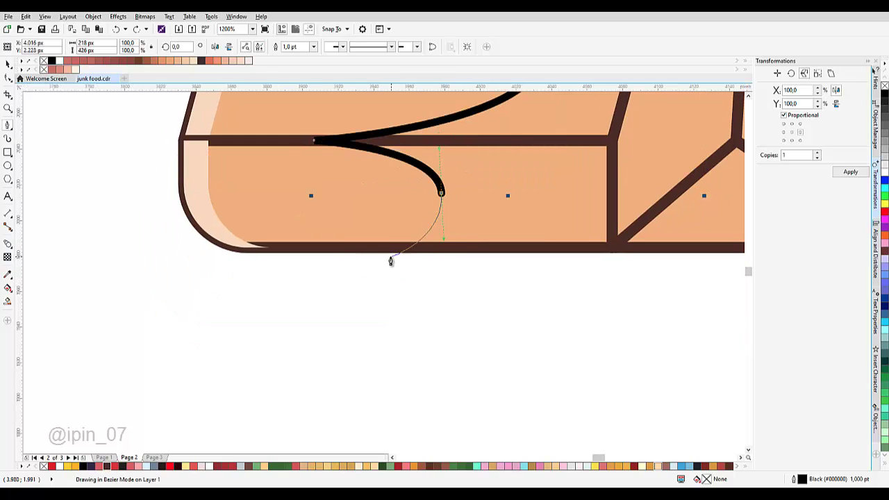
Step: Continue the curve out below the bag and loop it right, back up to the side panel's bottom edge
{"action": "left_click_drag", "start_coordinate": [341, 266], "coordinate": [301, 268]}
{"action": "scroll", "coordinate": [301, 268], "scroll_direction": "down", "scroll_amount": 1}
{"action": "left_click_drag", "start_coordinate": [455, 308], "coordinate": [531, 310]}
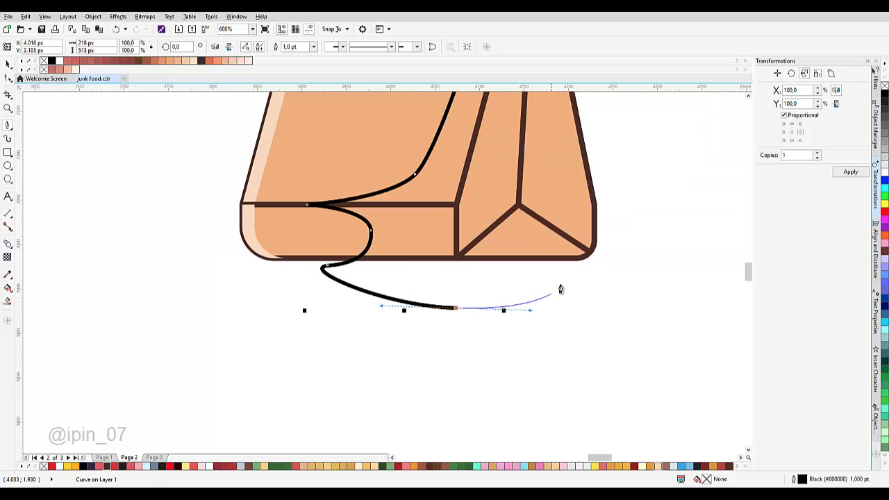
{"action": "scroll", "coordinate": [516, 303], "scroll_direction": "down", "scroll_amount": 2}
{"action": "scroll", "coordinate": [517, 304], "scroll_direction": "up", "scroll_amount": 2}
{"action": "scroll", "coordinate": [492, 302], "scroll_direction": "up", "scroll_amount": 1}
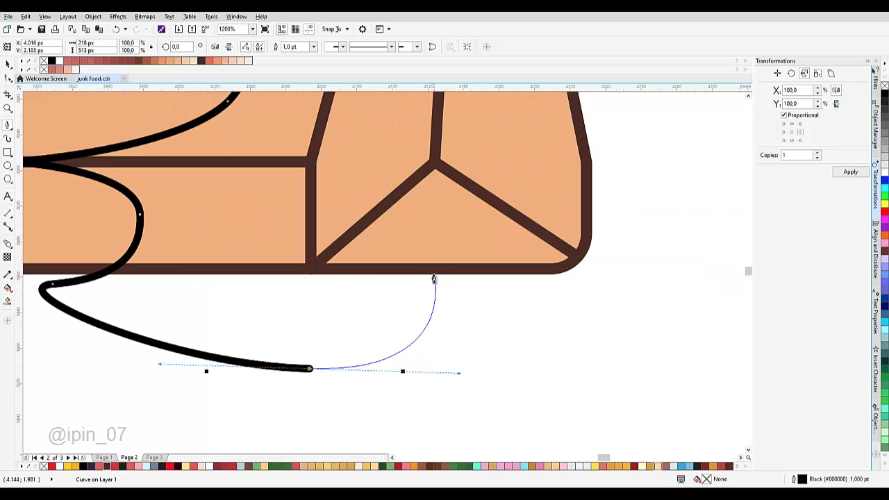
{"action": "left_click_drag", "start_coordinate": [431, 268], "coordinate": [479, 272]}
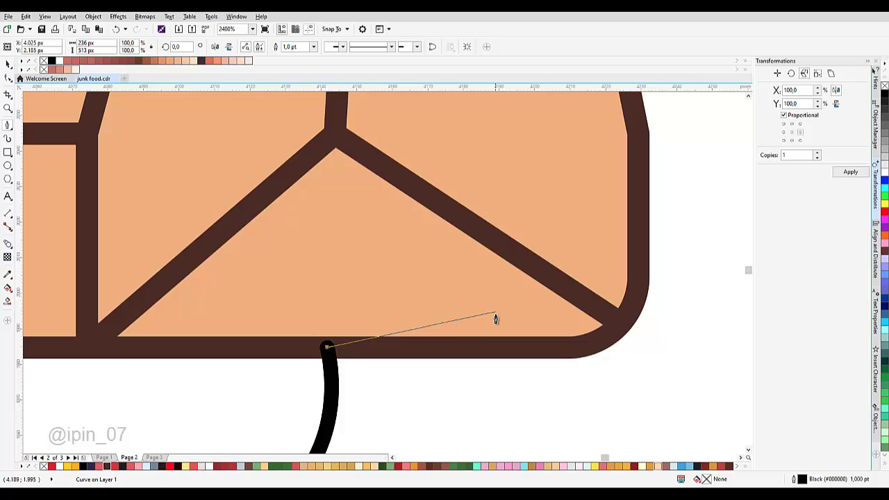
Step: Try to extend the curve through the triangular bottom fold up to its apex, and undo both segments
{"action": "left_click_drag", "start_coordinate": [496, 317], "coordinate": [517, 308]}
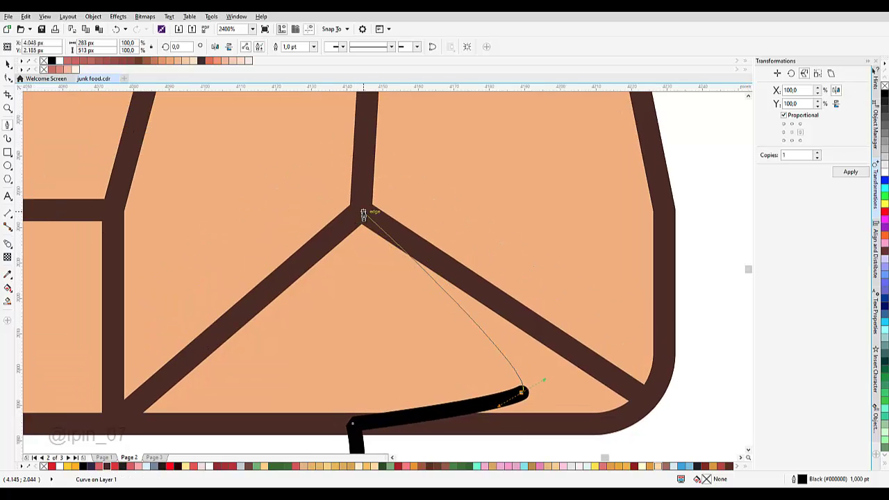
{"action": "left_click", "coordinate": [363, 212]}
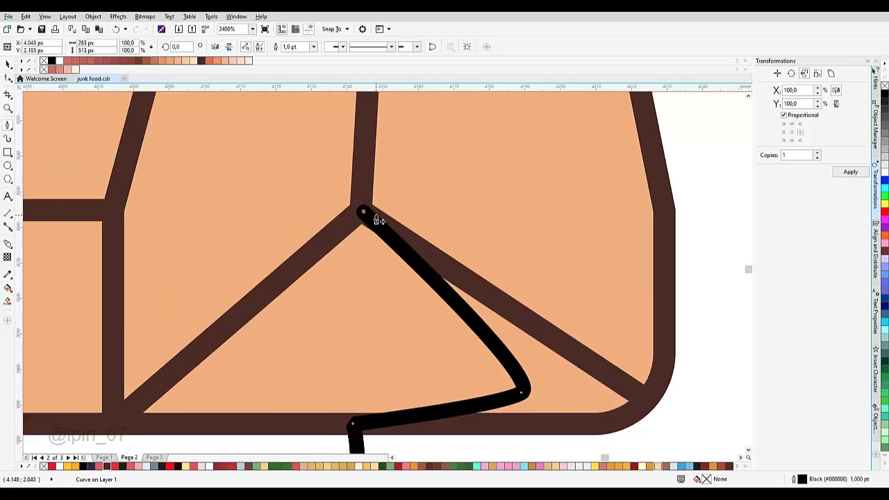
{"action": "key", "text": "ctrl+z"}
{"action": "key", "text": "ctrl+z"}
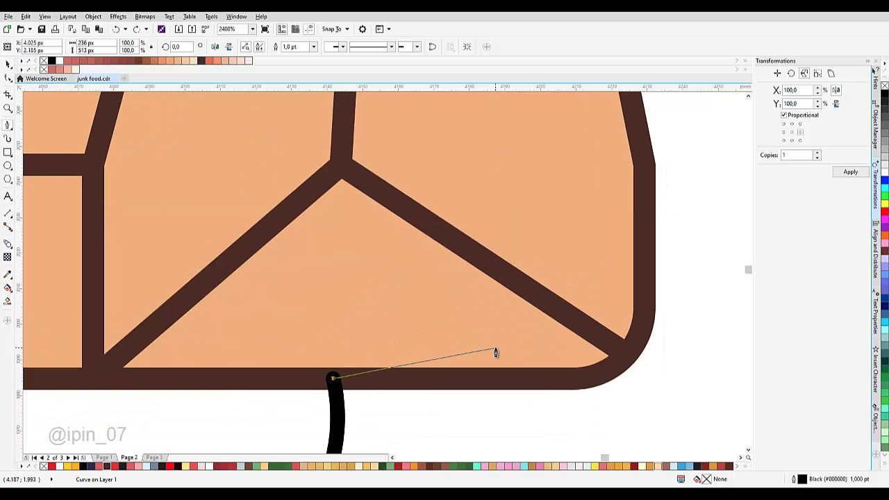
Step: Extend the curve into the lower part of the triangular bottom fold and back up to the fold's apex
{"action": "left_click_drag", "start_coordinate": [500, 347], "coordinate": [529, 347]}
{"action": "scroll", "coordinate": [391, 238], "scroll_direction": "up", "scroll_amount": 1}
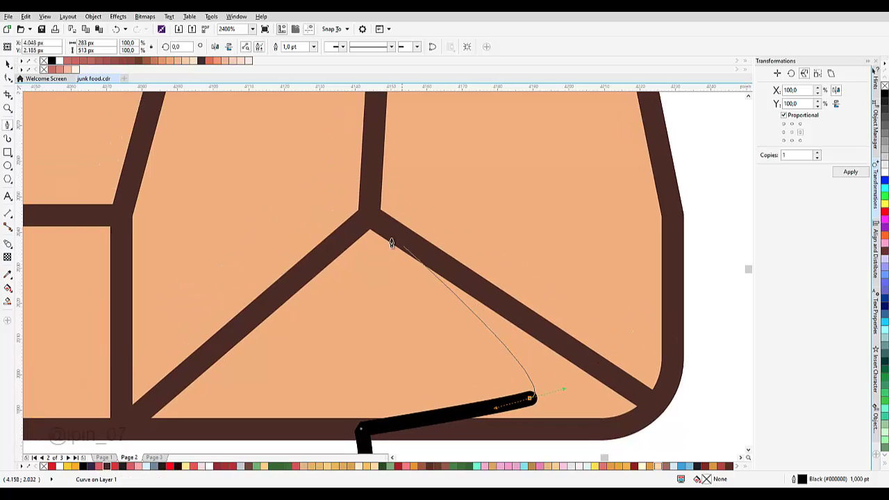
{"action": "left_click", "coordinate": [366, 216]}
Step: Try to extend the curve straight up the side panel's crease to the intersection below the top band
{"action": "scroll", "coordinate": [366, 215], "scroll_direction": "down", "scroll_amount": 1}
{"action": "scroll", "coordinate": [383, 229], "scroll_direction": "up", "scroll_amount": 4}
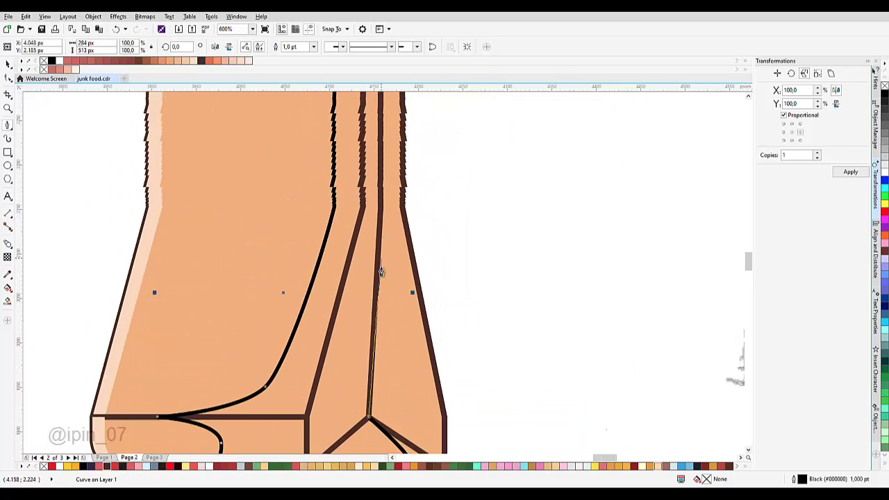
{"action": "scroll", "coordinate": [387, 134], "scroll_direction": "up", "scroll_amount": 1}
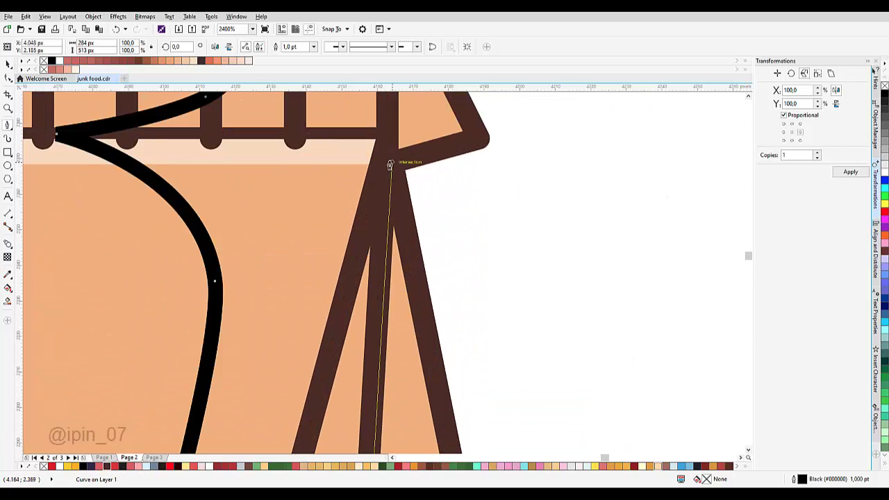
{"action": "left_click", "coordinate": [387, 161]}
{"action": "scroll", "coordinate": [390, 158], "scroll_direction": "down", "scroll_amount": 3}
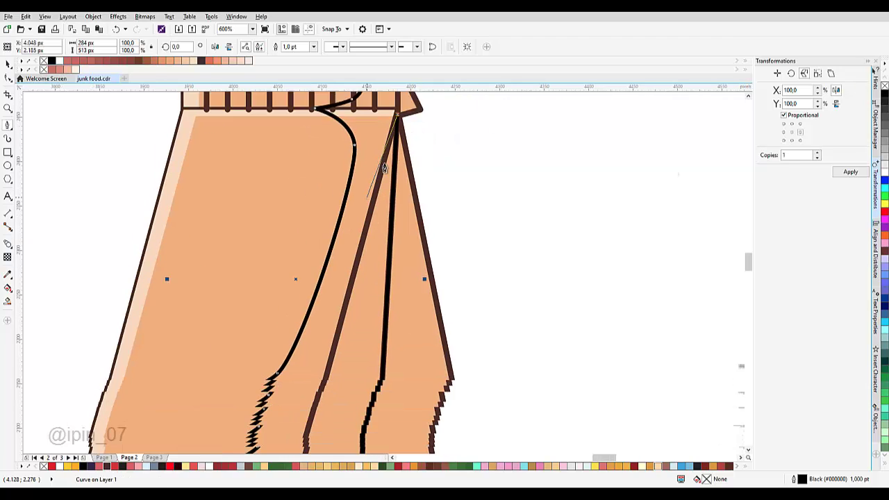
{"action": "scroll", "coordinate": [387, 181], "scroll_direction": "up", "scroll_amount": 2}
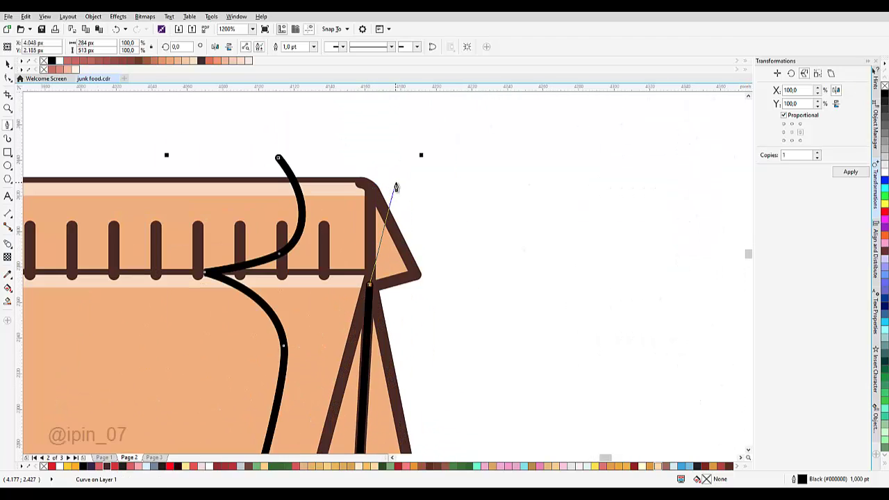
{"action": "scroll", "coordinate": [403, 224], "scroll_direction": "down", "scroll_amount": 2}
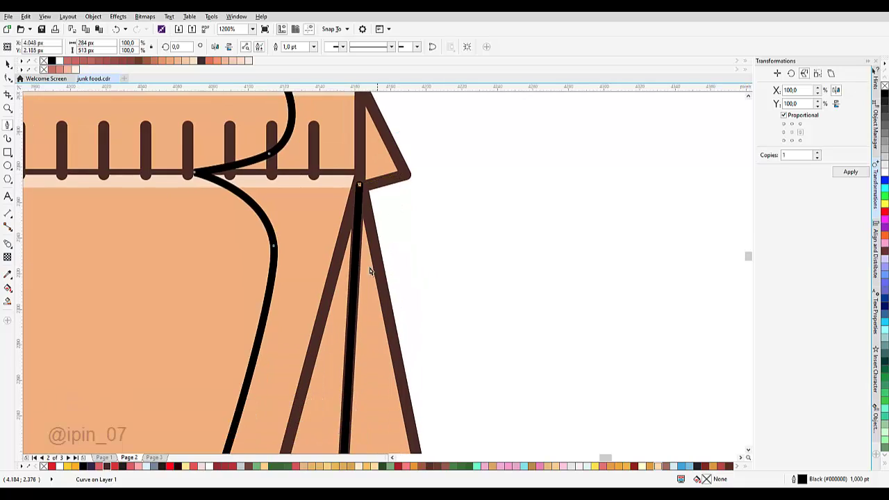
{"action": "scroll", "coordinate": [369, 268], "scroll_direction": "up", "scroll_amount": 1}
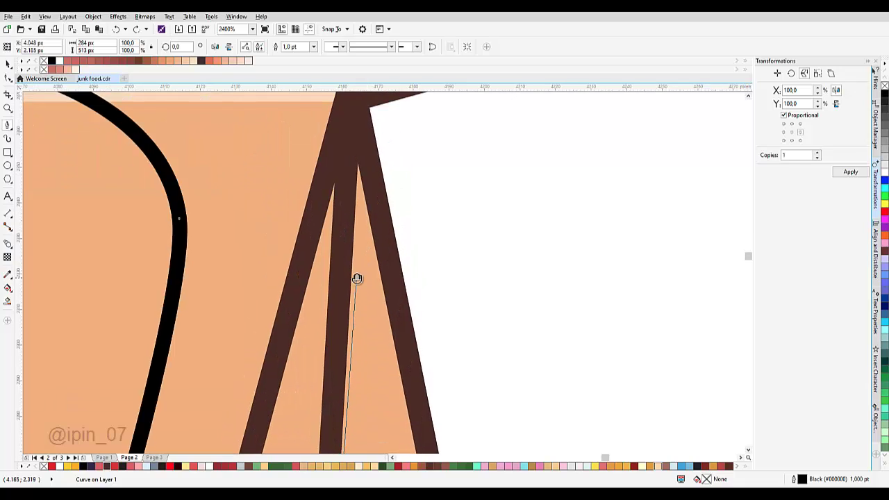
Step: Run the curve up just beside the side panel's crease and angle it back down to the panel's outer edge
{"action": "scroll", "coordinate": [357, 278], "scroll_direction": "down", "scroll_amount": 1}
{"action": "left_click_drag", "start_coordinate": [359, 259], "coordinate": [366, 236]}
{"action": "scroll", "coordinate": [396, 301], "scroll_direction": "down", "scroll_amount": 3}
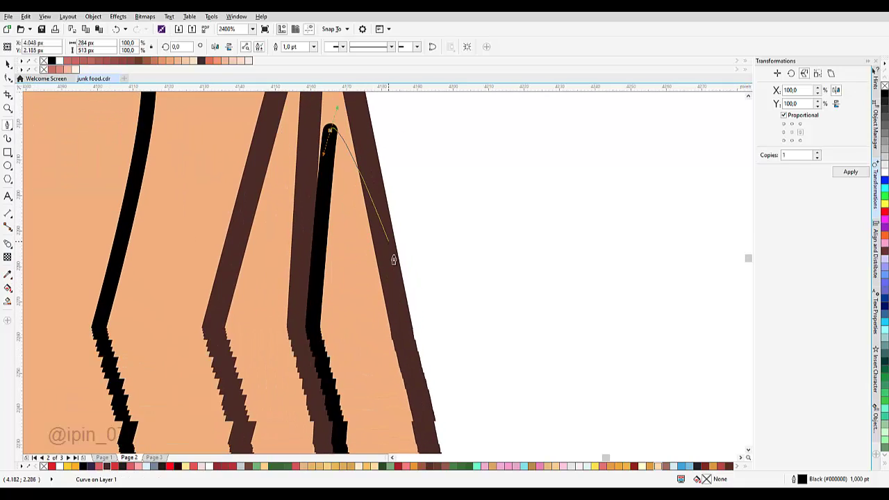
{"action": "left_click", "coordinate": [409, 305]}
Step: Loop the curve up around the bag's top and close it at its start node, about 321 by 553 px overall
{"action": "scroll", "coordinate": [409, 354], "scroll_direction": "down", "scroll_amount": 2}
{"action": "left_click_drag", "start_coordinate": [437, 165], "coordinate": [430, 154]}
{"action": "left_click_drag", "start_coordinate": [341, 190], "coordinate": [363, 151]}
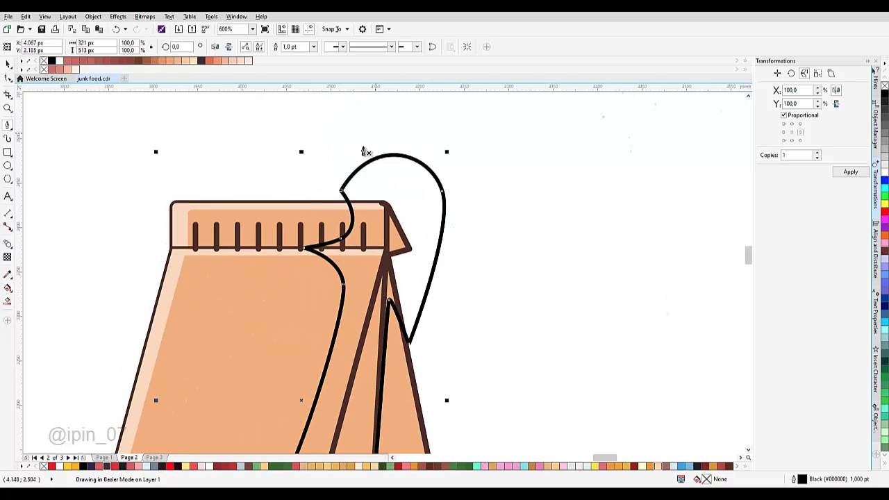
Step: Intersect the closed shading curve with the bag's top band and with its front panel
{"action": "key", "text": "space"}
{"action": "left_click", "coordinate": [304, 206], "text": "shift"}
{"action": "left_click", "coordinate": [289, 47]}
{"action": "left_click", "coordinate": [368, 160]}
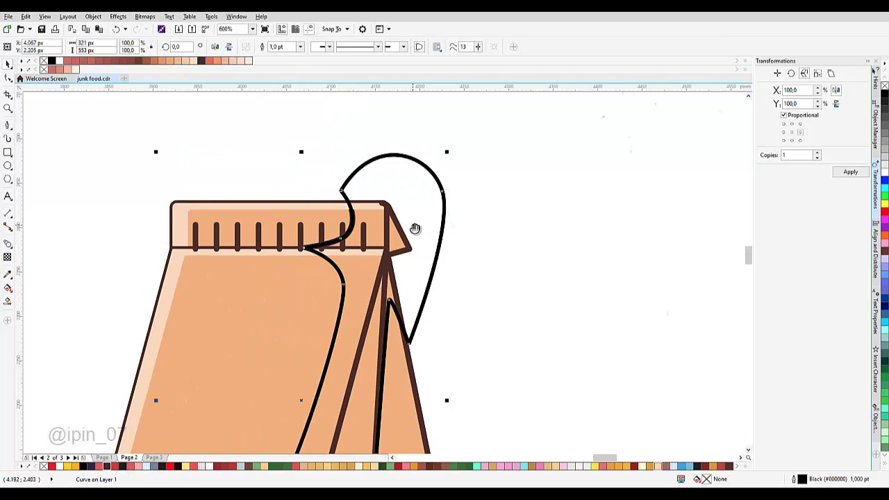
{"action": "left_click_drag", "start_coordinate": [415, 229], "coordinate": [457, 146]}
{"action": "left_click", "coordinate": [333, 242], "text": "shift"}
{"action": "left_click", "coordinate": [290, 46]}
{"action": "left_click", "coordinate": [451, 259]}
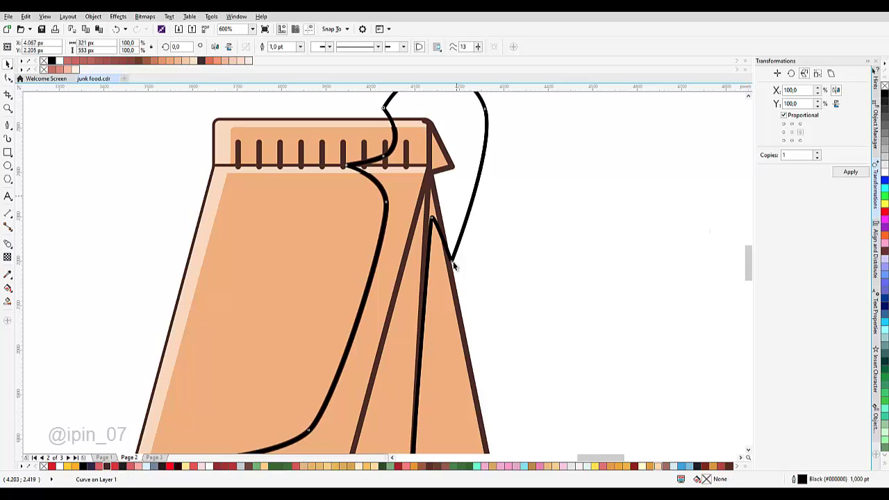
Step: Intersect the shading curve with the side panel and delete the original curve
{"action": "scroll", "coordinate": [452, 264], "scroll_direction": "down", "scroll_amount": 2}
{"action": "scroll", "coordinate": [447, 326], "scroll_direction": "up", "scroll_amount": 2}
{"action": "left_click", "coordinate": [459, 205], "text": "shift"}
{"action": "left_click_drag", "start_coordinate": [459, 204], "coordinate": [537, 212]}
{"action": "key", "text": "ctrl+z"}
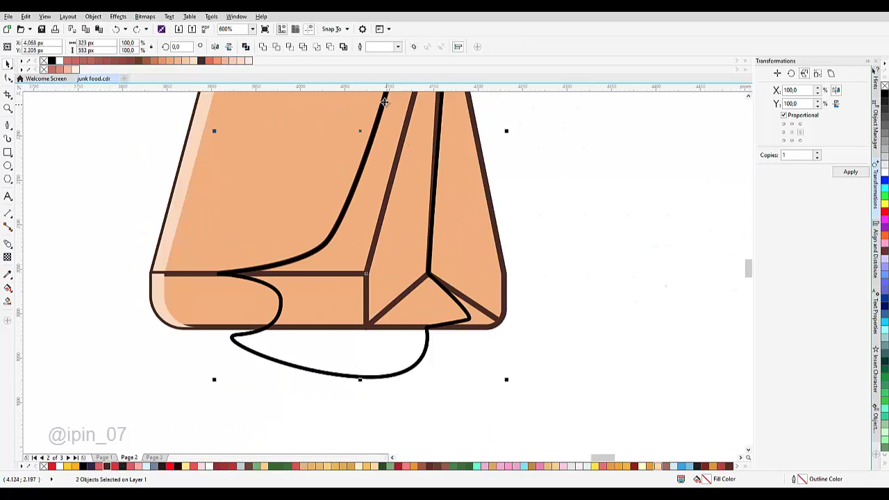
{"action": "left_click", "coordinate": [290, 46]}
{"action": "left_click_drag", "start_coordinate": [334, 315], "coordinate": [384, 362]}
{"action": "key", "text": "Delete"}
Step: Sample the mid brown (#D18B51) palette circle and apply it to the front panel, side panel and top band shading shapes
{"action": "scroll", "coordinate": [380, 317], "scroll_direction": "down", "scroll_amount": 2}
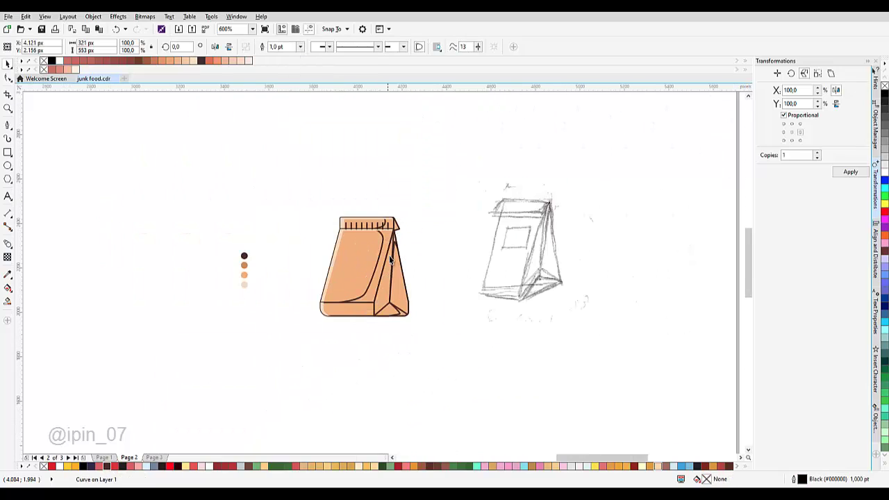
{"action": "scroll", "coordinate": [392, 232], "scroll_direction": "up", "scroll_amount": 2}
{"action": "left_click_drag", "start_coordinate": [306, 235], "coordinate": [445, 214]}
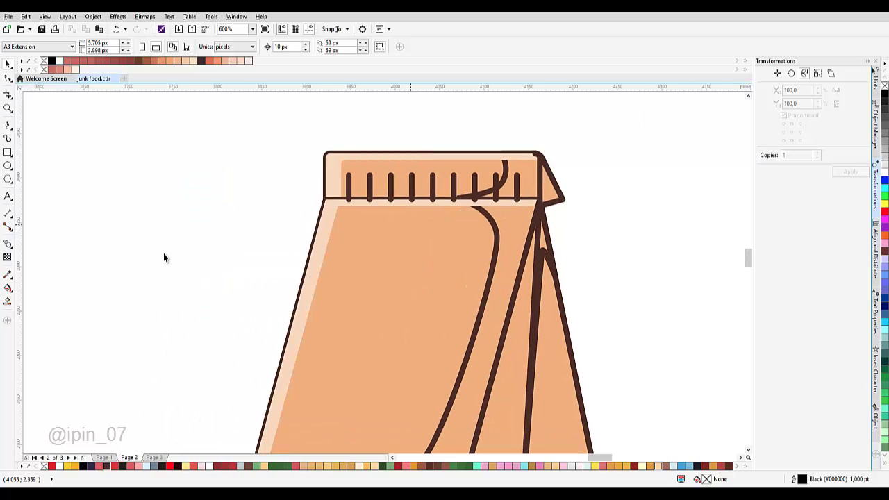
{"action": "left_click", "coordinate": [9, 275]}
{"action": "scroll", "coordinate": [123, 278], "scroll_direction": "down", "scroll_amount": 2}
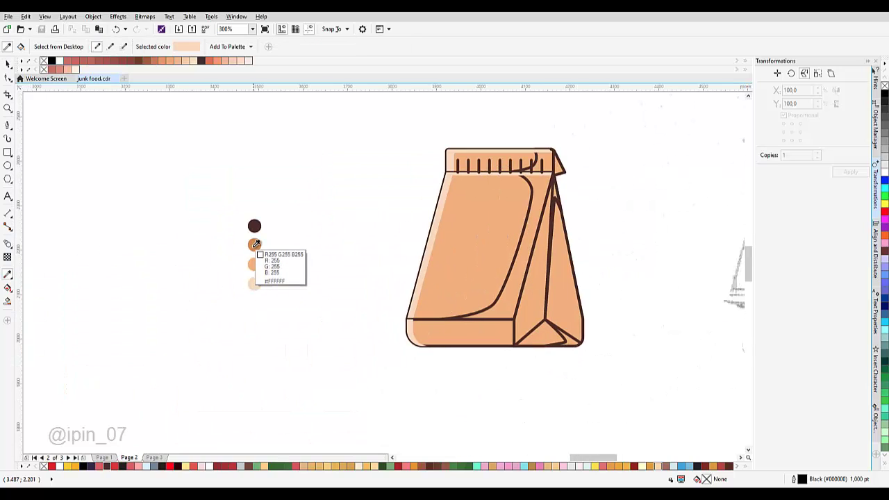
{"action": "left_click", "coordinate": [255, 245]}
{"action": "scroll", "coordinate": [550, 250], "scroll_direction": "up", "scroll_amount": 2}
{"action": "left_click", "coordinate": [504, 246]}
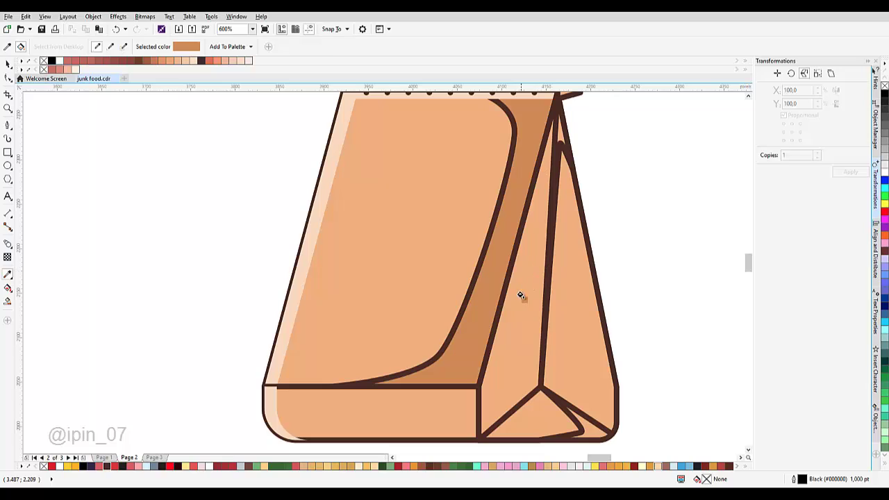
{"action": "left_click", "coordinate": [528, 300]}
{"action": "scroll", "coordinate": [528, 301], "scroll_direction": "down", "scroll_amount": 2}
{"action": "scroll", "coordinate": [528, 177], "scroll_direction": "up", "scroll_amount": 2}
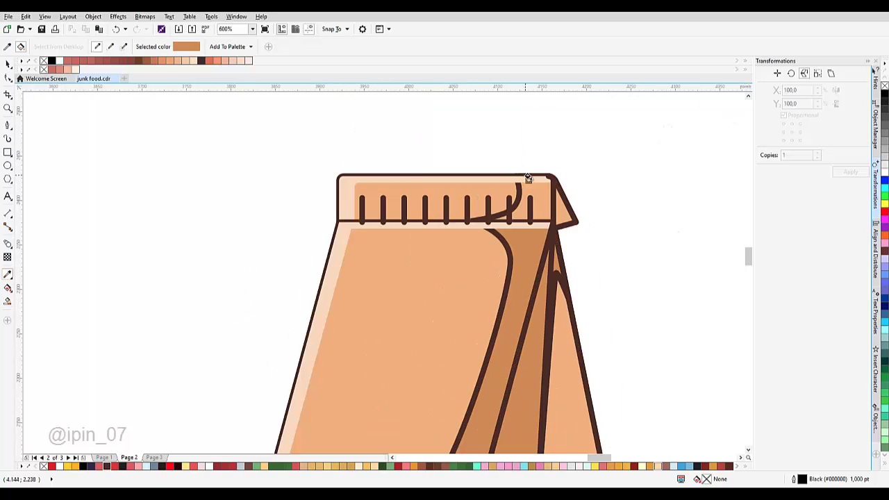
{"action": "left_click", "coordinate": [539, 198]}
Step: Select the three shading shapes and set their outline width to None
{"action": "key", "text": "space"}
{"action": "left_click", "coordinate": [540, 212]}
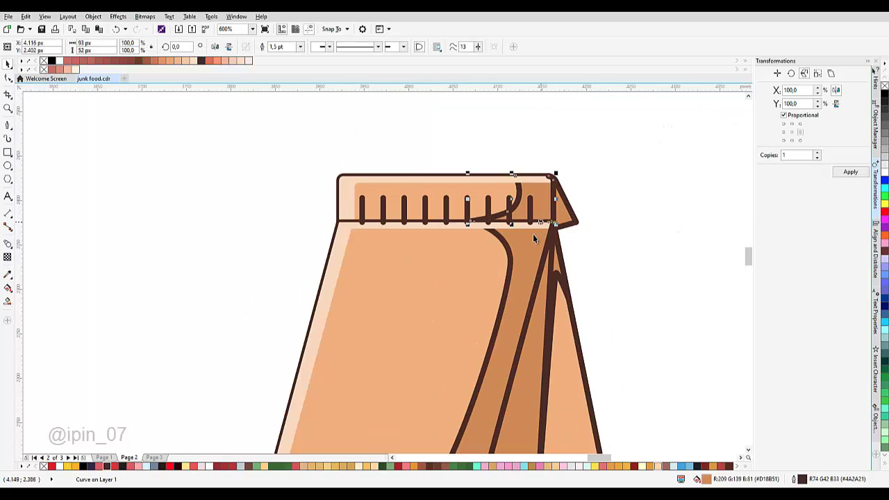
{"action": "left_click", "coordinate": [533, 243], "text": "shift"}
{"action": "left_click_drag", "start_coordinate": [539, 260], "coordinate": [514, 104]}
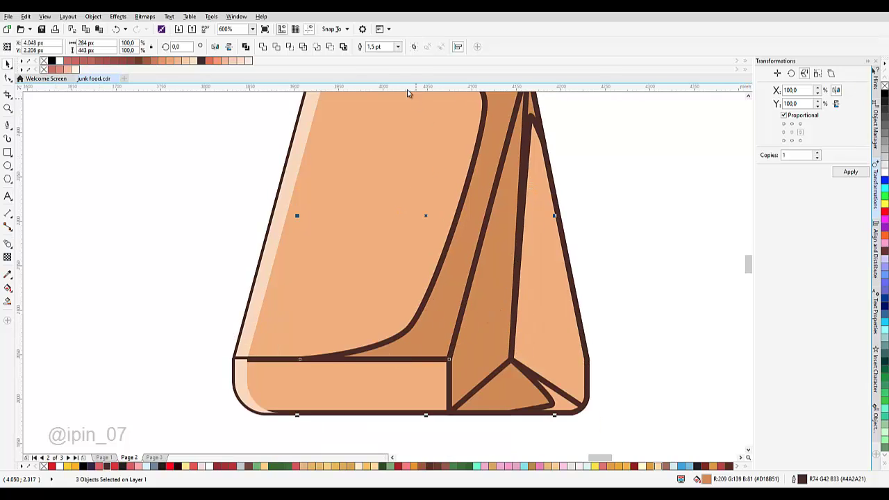
{"action": "left_click", "coordinate": [398, 46]}
{"action": "left_click", "coordinate": [392, 56]}
{"action": "scroll", "coordinate": [428, 263], "scroll_direction": "down", "scroll_amount": 1}
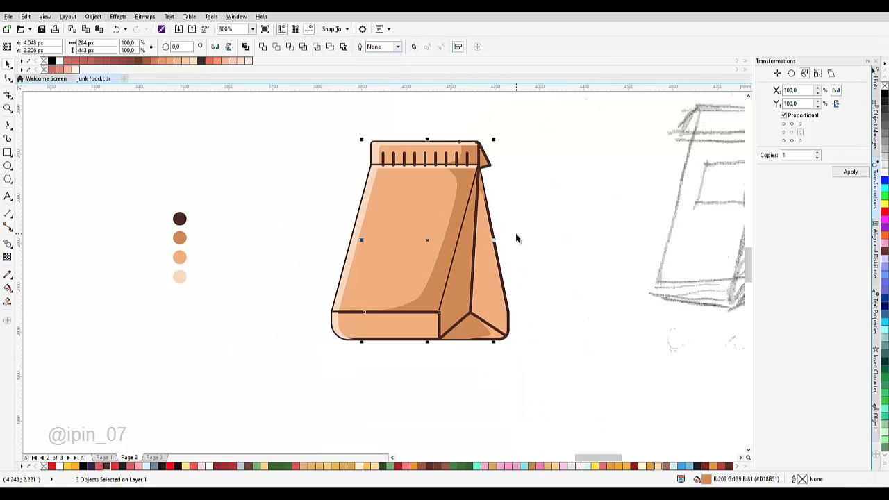
{"action": "left_click", "coordinate": [516, 237]}
{"action": "left_click_drag", "start_coordinate": [484, 163], "coordinate": [469, 217]}
{"action": "scroll", "coordinate": [468, 216], "scroll_direction": "up", "scroll_amount": 4}
{"action": "left_click", "coordinate": [462, 194]}
{"action": "scroll", "coordinate": [510, 196], "scroll_direction": "down", "scroll_amount": 3}
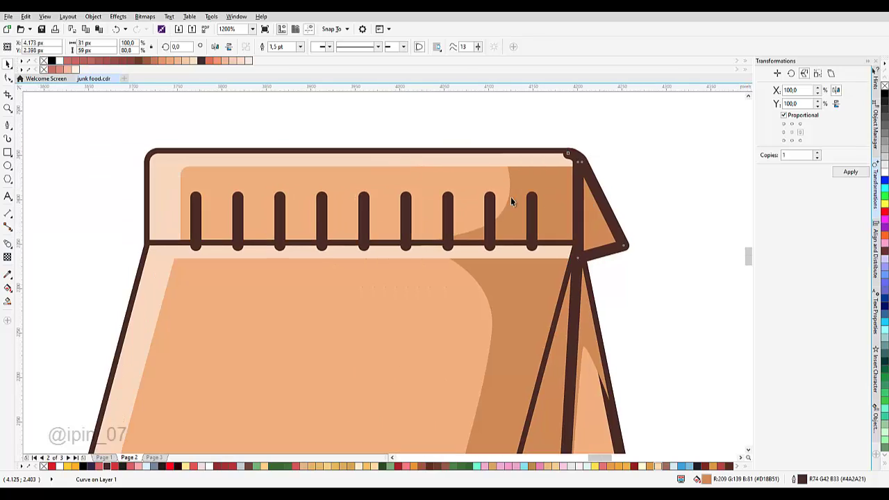
{"action": "scroll", "coordinate": [492, 189], "scroll_direction": "down", "scroll_amount": 3}
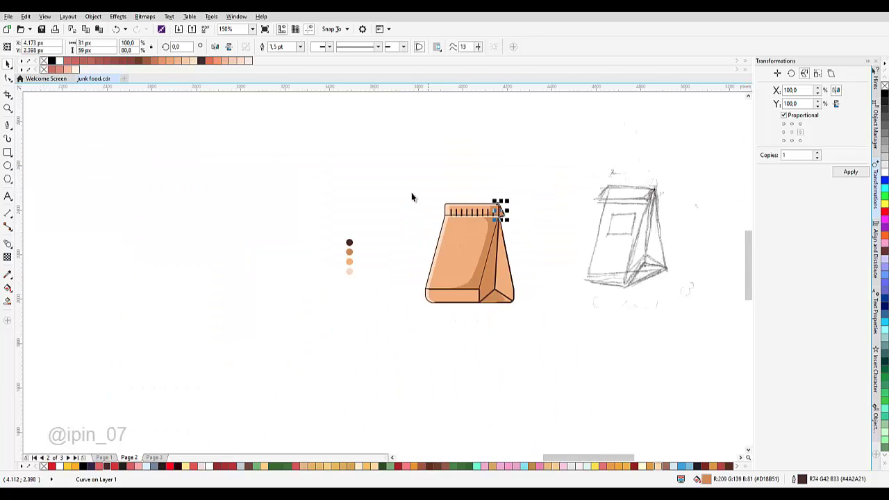
{"action": "left_click_drag", "start_coordinate": [386, 176], "coordinate": [532, 343]}
{"action": "scroll", "coordinate": [519, 267], "scroll_direction": "up", "scroll_amount": 2}
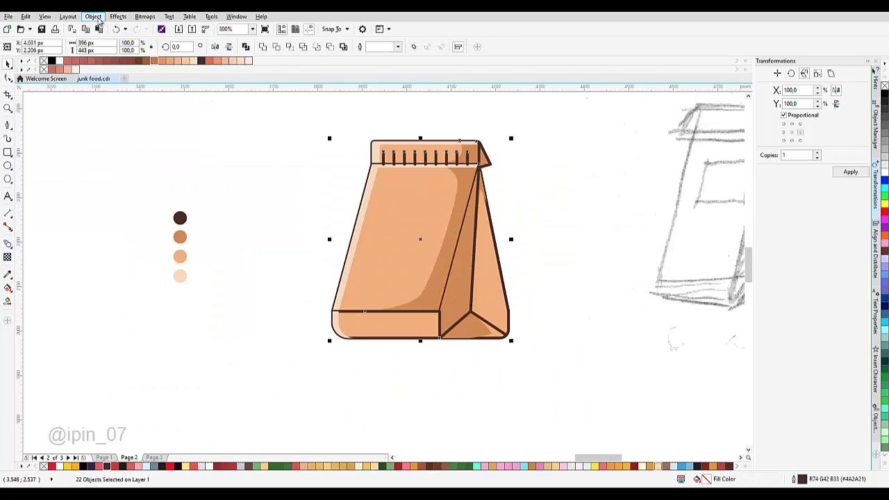
{"action": "left_click", "coordinate": [93, 16]}
{"action": "left_click", "coordinate": [132, 214]}
{"action": "scroll", "coordinate": [346, 209], "scroll_direction": "up", "scroll_amount": 2}
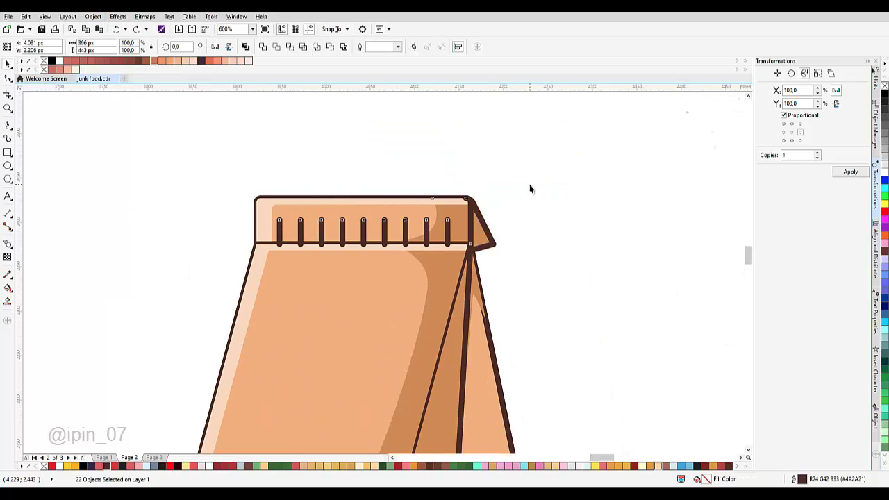
Step: Try deleting the upper corner nodes of the folded side flap, and undo both deletions
{"action": "scroll", "coordinate": [465, 248], "scroll_direction": "up", "scroll_amount": 4}
{"action": "key", "text": "F10"}
{"action": "left_click", "coordinate": [460, 185]}
{"action": "scroll", "coordinate": [393, 94], "scroll_direction": "up", "scroll_amount": 2}
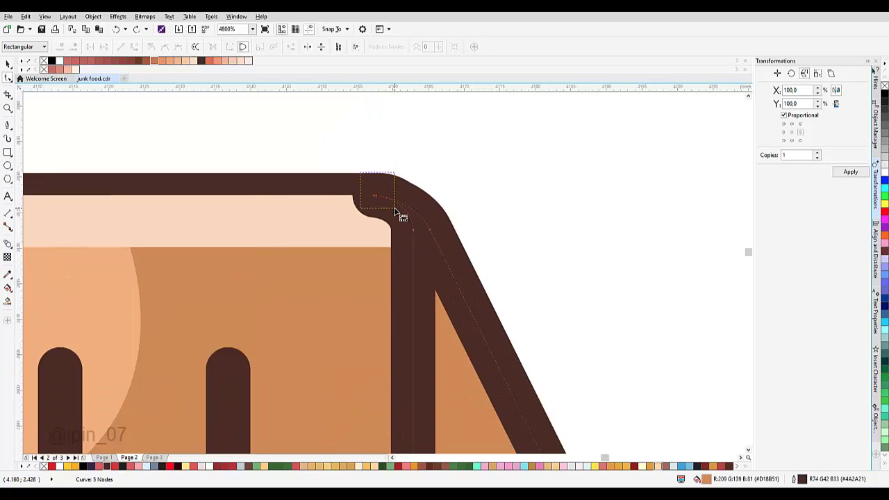
{"action": "double_click", "coordinate": [395, 212]}
{"action": "scroll", "coordinate": [421, 219], "scroll_direction": "up", "scroll_amount": 1}
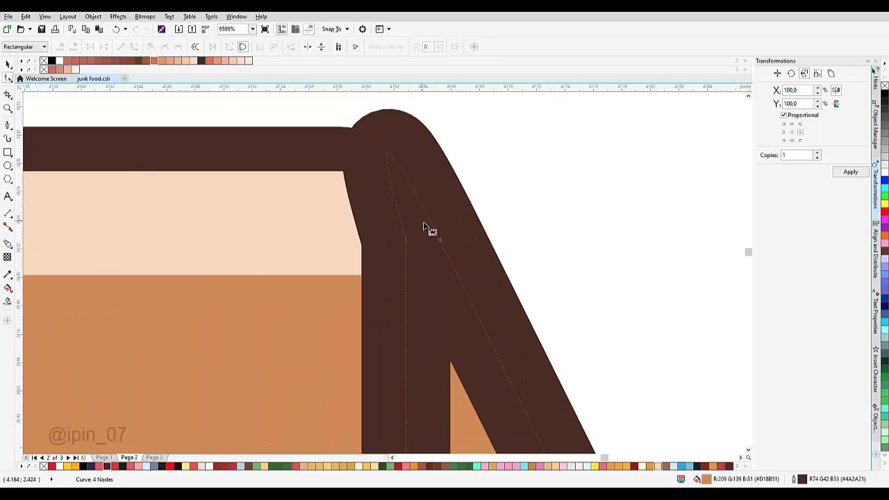
{"action": "left_click_drag", "start_coordinate": [417, 226], "coordinate": [447, 274]}
{"action": "key", "text": "Delete"}
{"action": "scroll", "coordinate": [445, 242], "scroll_direction": "down", "scroll_amount": 1}
{"action": "scroll", "coordinate": [431, 186], "scroll_direction": "down", "scroll_amount": 1}
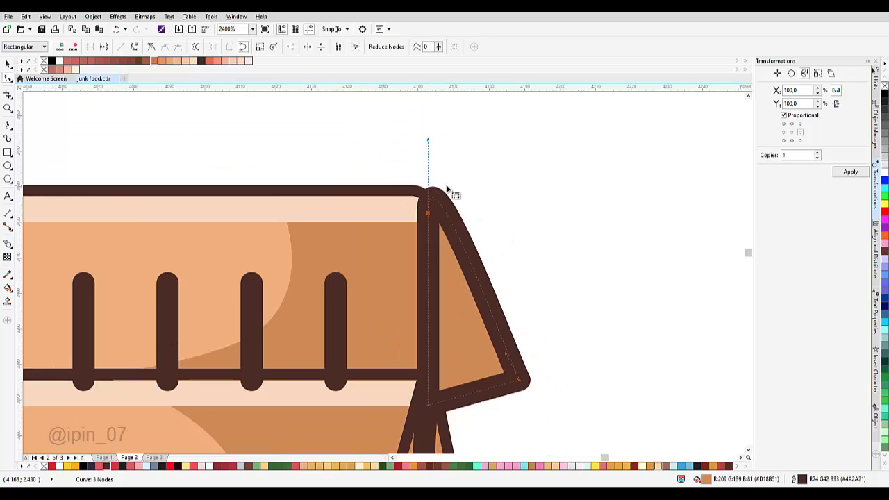
{"action": "key", "text": "ctrl+z"}
{"action": "key", "text": "ctrl+z"}
Step: Send the folded side flap to the back of the layer and delete its two extra upper corner nodes
{"action": "key", "text": "space"}
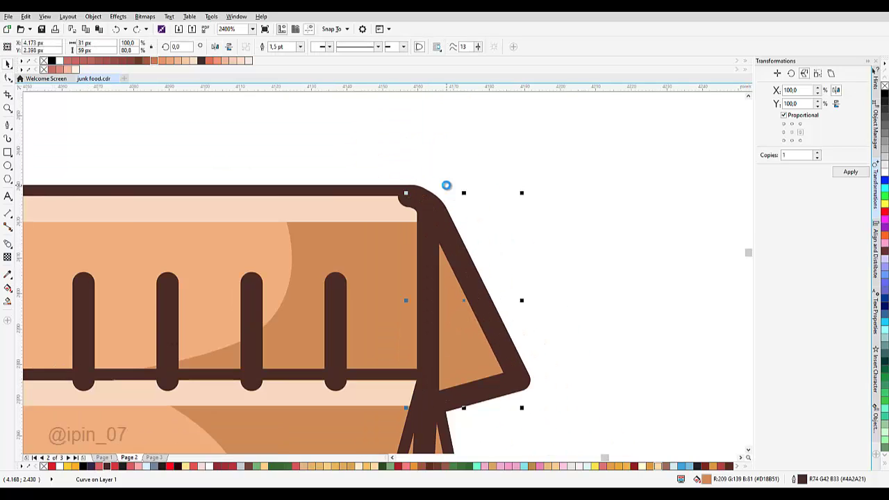
{"action": "key", "text": "shift+Page_Down"}
{"action": "key", "text": "F10"}
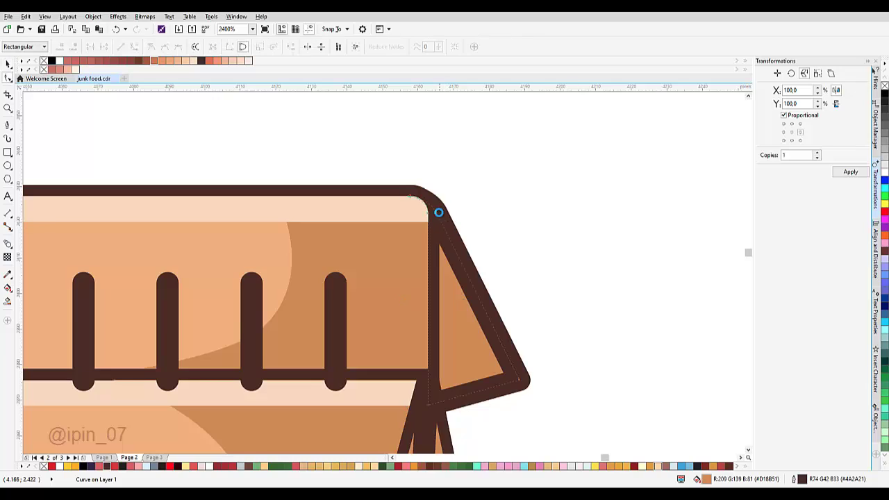
{"action": "scroll", "coordinate": [438, 217], "scroll_direction": "up", "scroll_amount": 2}
{"action": "key", "text": "Delete"}
{"action": "left_click_drag", "start_coordinate": [439, 225], "coordinate": [430, 229]}
{"action": "left_click_drag", "start_coordinate": [328, 155], "coordinate": [415, 200]}
{"action": "key", "text": "Delete"}
{"action": "left_click_drag", "start_coordinate": [389, 199], "coordinate": [452, 237]}
{"action": "scroll", "coordinate": [449, 213], "scroll_direction": "down", "scroll_amount": 1}
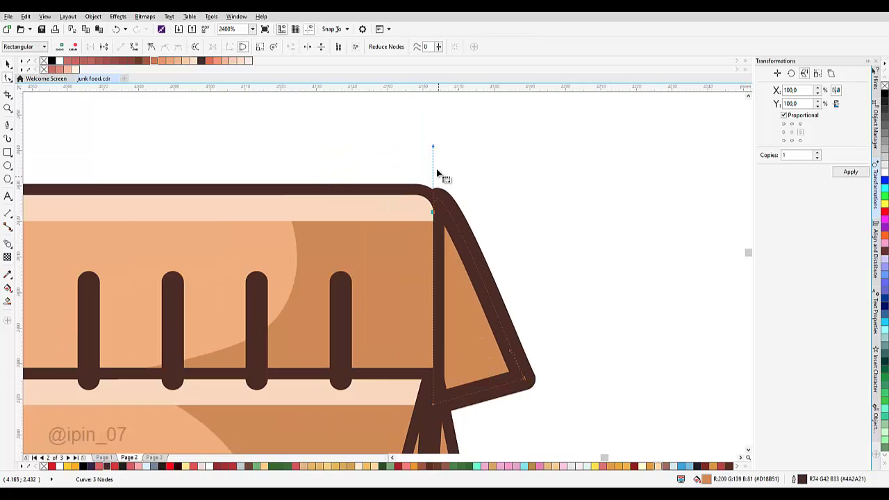
Step: Make the flap's top node a cusp and pull its upward handle back into the node
{"action": "left_click_drag", "start_coordinate": [434, 163], "coordinate": [431, 181]}
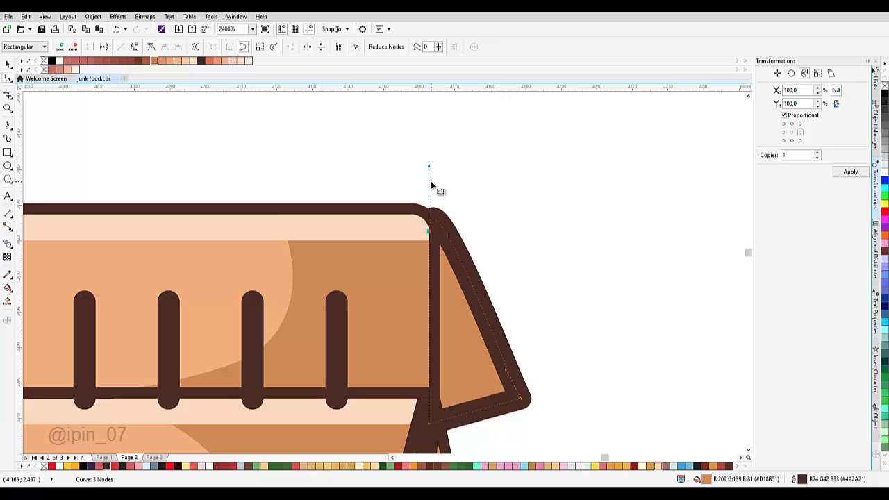
{"action": "left_click", "coordinate": [151, 47]}
{"action": "left_click_drag", "start_coordinate": [429, 166], "coordinate": [427, 222]}
{"action": "scroll", "coordinate": [438, 230], "scroll_direction": "up", "scroll_amount": 1}
{"action": "scroll", "coordinate": [458, 264], "scroll_direction": "down", "scroll_amount": 2}
{"action": "scroll", "coordinate": [434, 246], "scroll_direction": "up", "scroll_amount": 4}
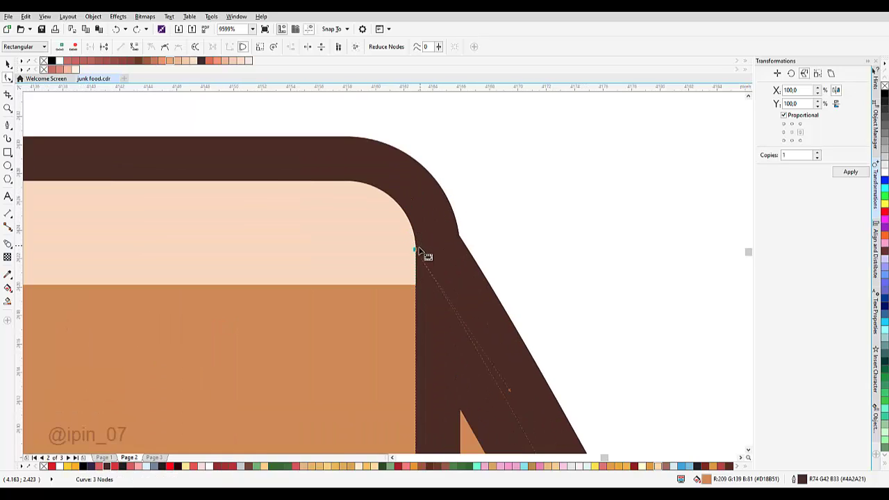
Step: Move the flap's top node slightly up against the band's rounded corner and adjust the handle of its slanted edge
{"action": "left_click_drag", "start_coordinate": [415, 251], "coordinate": [415, 227]}
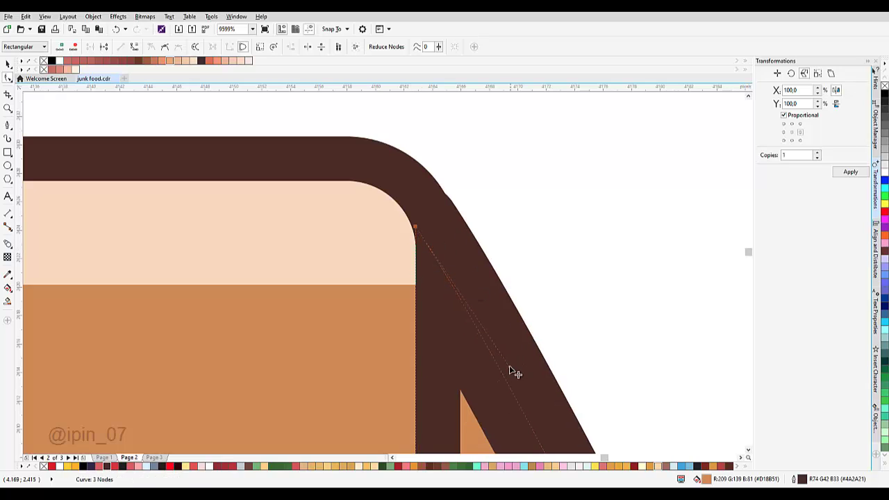
{"action": "left_click_drag", "start_coordinate": [505, 382], "coordinate": [505, 393]}
{"action": "scroll", "coordinate": [493, 294], "scroll_direction": "down", "scroll_amount": 6}
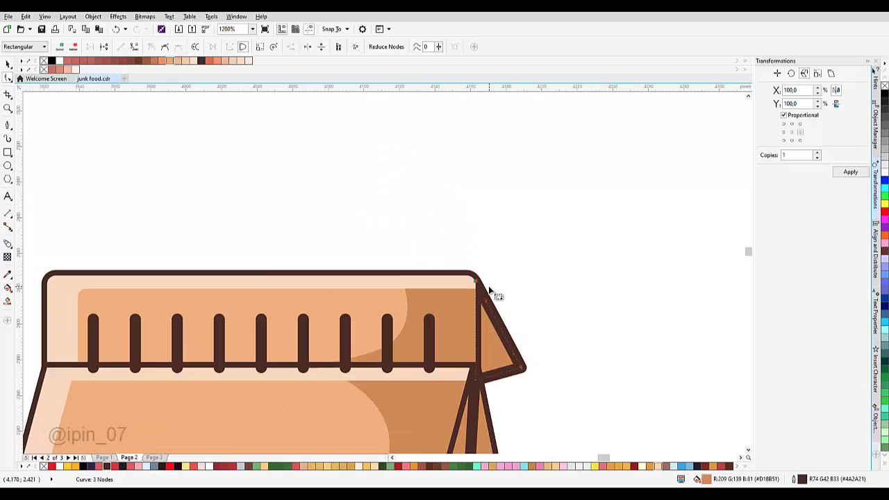
{"action": "key", "text": "space"}
{"action": "left_click", "coordinate": [430, 210], "text": "shift"}
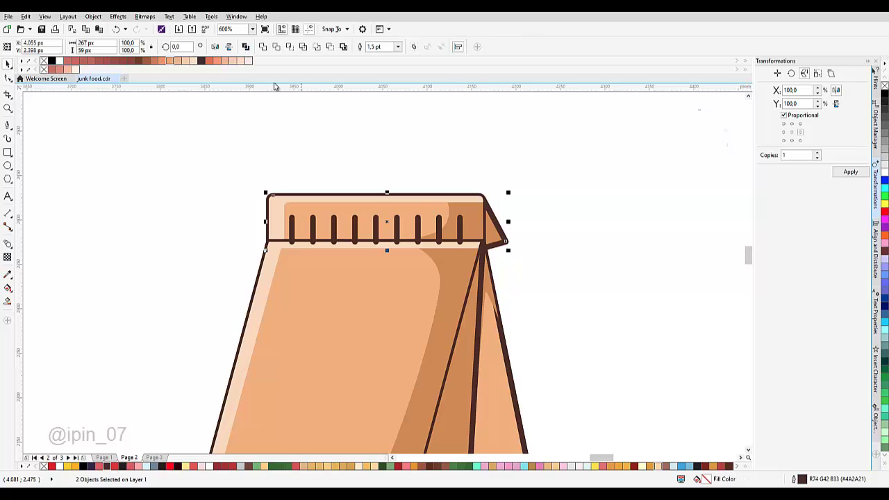
{"action": "key", "text": "Escape"}
{"action": "scroll", "coordinate": [490, 226], "scroll_direction": "up", "scroll_amount": 1}
{"action": "left_click", "coordinate": [495, 224]}
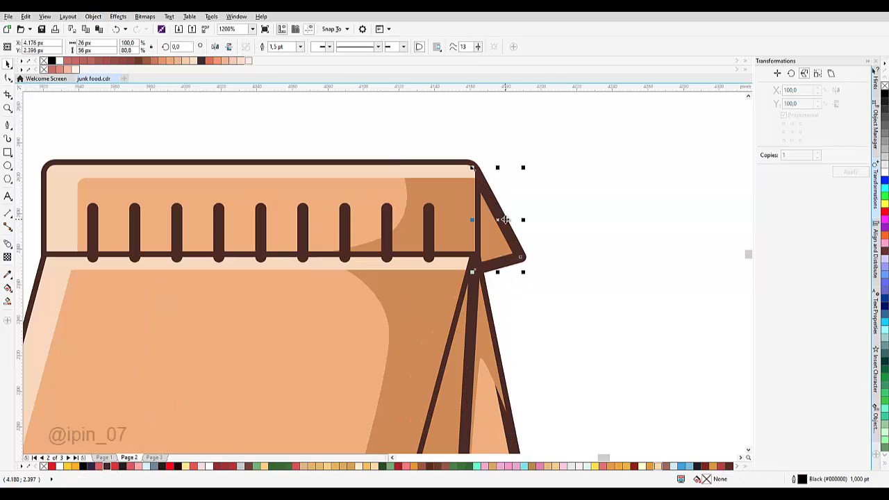
{"action": "scroll", "coordinate": [500, 224], "scroll_direction": "down", "scroll_amount": 2}
{"action": "scroll", "coordinate": [507, 231], "scroll_direction": "up", "scroll_amount": 1}
{"action": "scroll", "coordinate": [240, 178], "scroll_direction": "down", "scroll_amount": 3}
Step: Select all parts of the finished bag and convert their outlines to objects
{"action": "left_click_drag", "start_coordinate": [230, 167], "coordinate": [372, 328]}
{"action": "scroll", "coordinate": [303, 227], "scroll_direction": "up", "scroll_amount": 2}
{"action": "left_click", "coordinate": [118, 16]}
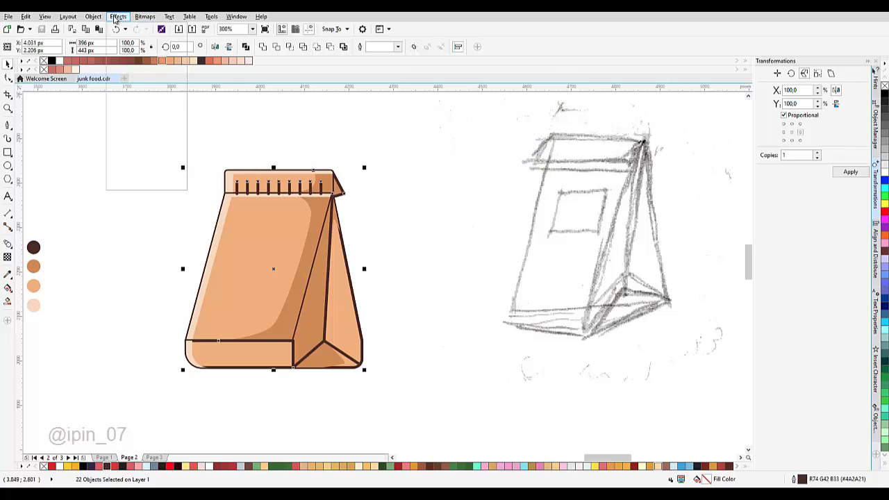
{"action": "mouse_move", "coordinate": [93, 16]}
{"action": "left_click", "coordinate": [146, 213]}
Step: Move the converted outline shapes forward one level in the stacking order
{"action": "scroll", "coordinate": [306, 173], "scroll_direction": "up", "scroll_amount": 2}
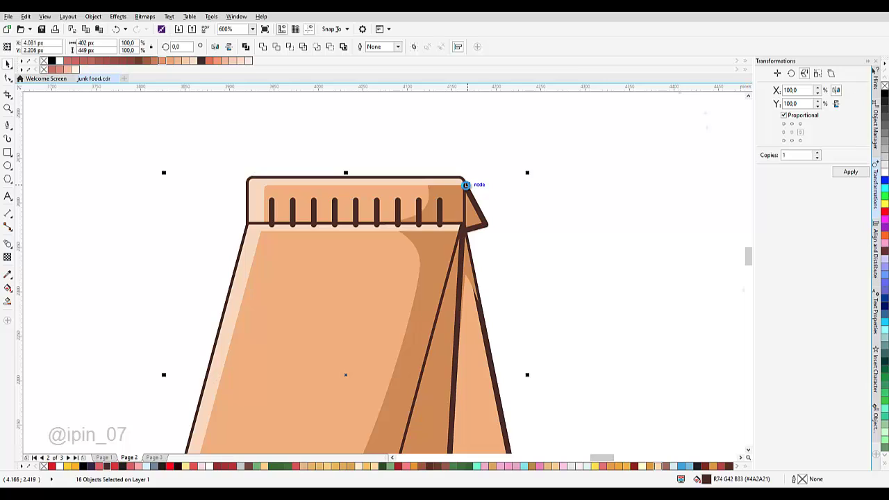
{"action": "key", "text": "F10"}
{"action": "left_click_drag", "start_coordinate": [467, 185], "coordinate": [453, 171]}
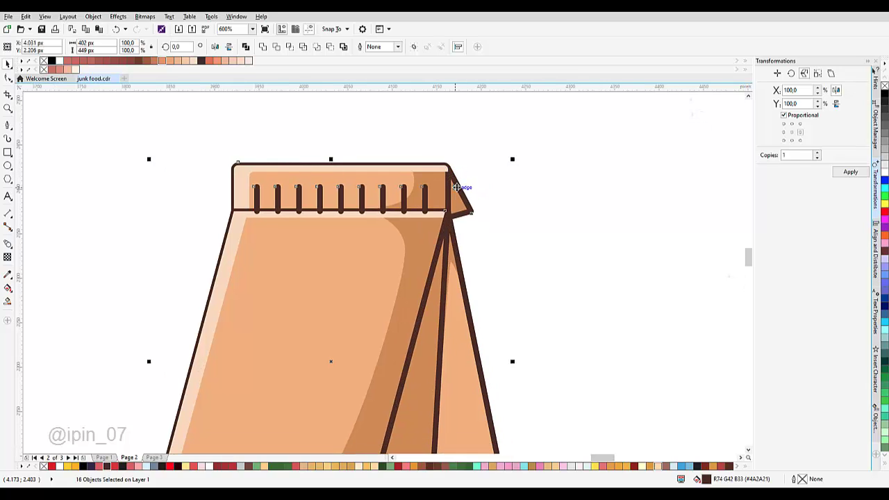
{"action": "right_click", "coordinate": [456, 187]}
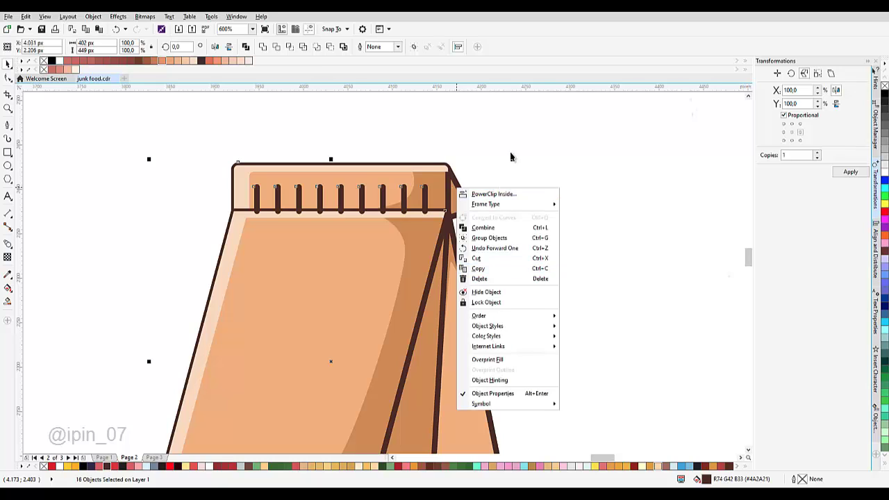
{"action": "left_click", "coordinate": [510, 153]}
Step: Place the top band's outline shape in front of the band's highlight and shading
{"action": "scroll", "coordinate": [429, 184], "scroll_direction": "up", "scroll_amount": 2}
{"action": "left_click", "coordinate": [456, 154]}
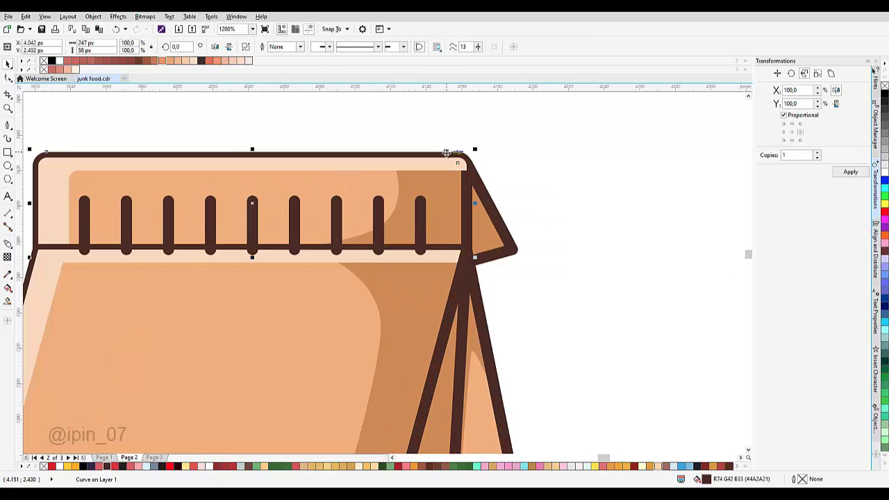
{"action": "right_click", "coordinate": [455, 154]}
{"action": "mouse_move", "coordinate": [505, 307]}
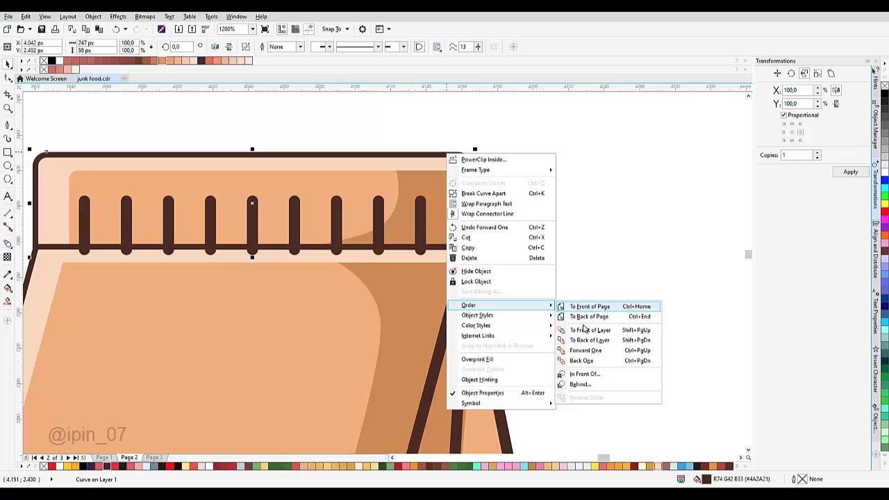
{"action": "left_click", "coordinate": [589, 373]}
{"action": "left_click", "coordinate": [439, 170]}
{"action": "left_click_drag", "start_coordinate": [337, 245], "coordinate": [370, 218]}
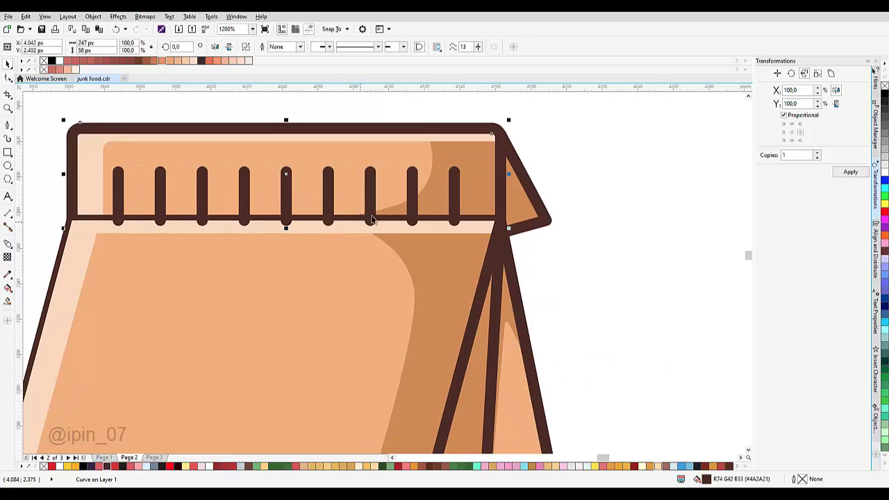
Step: Try placing the side panel's outline shape in front of the front panel's shading, and undo the reordering
{"action": "left_click_drag", "start_coordinate": [486, 287], "coordinate": [581, 244]}
{"action": "left_click", "coordinate": [581, 240]}
{"action": "right_click", "coordinate": [579, 240]}
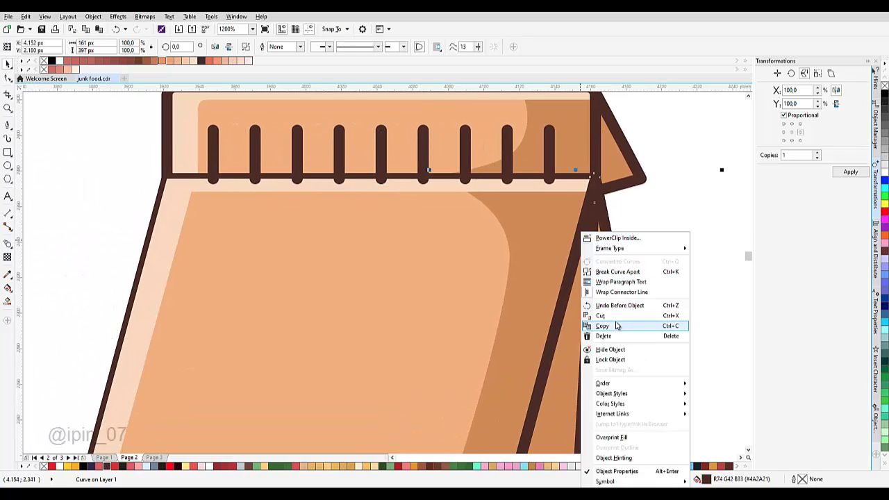
{"action": "mouse_move", "coordinate": [628, 382]}
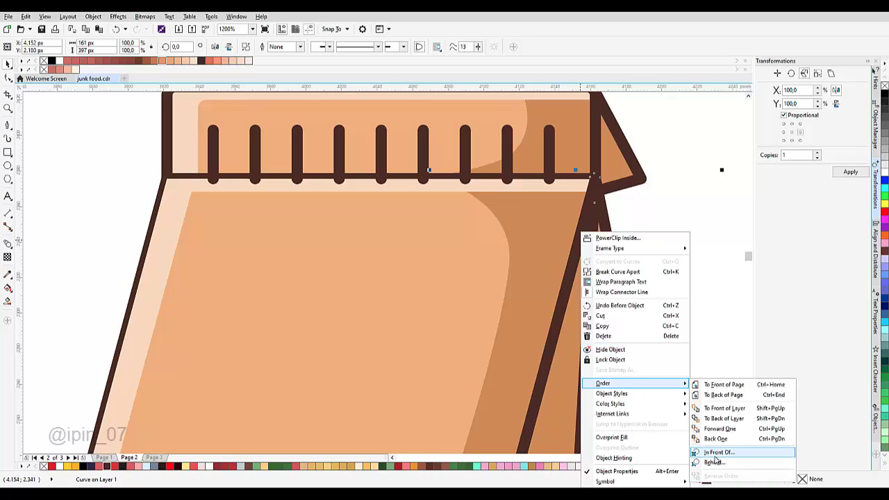
{"action": "left_click", "coordinate": [712, 450]}
{"action": "left_click", "coordinate": [517, 196]}
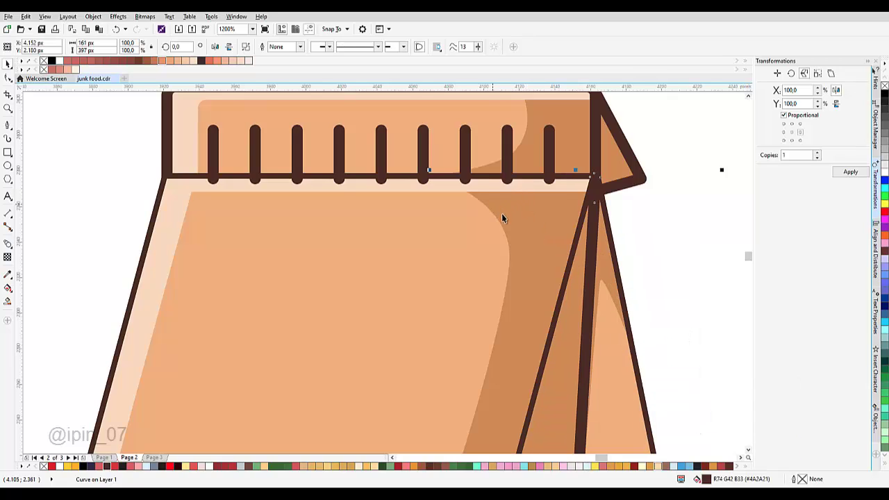
{"action": "scroll", "coordinate": [502, 217], "scroll_direction": "down", "scroll_amount": 1}
{"action": "key", "text": "ctrl+z"}
{"action": "left_click", "coordinate": [573, 236]}
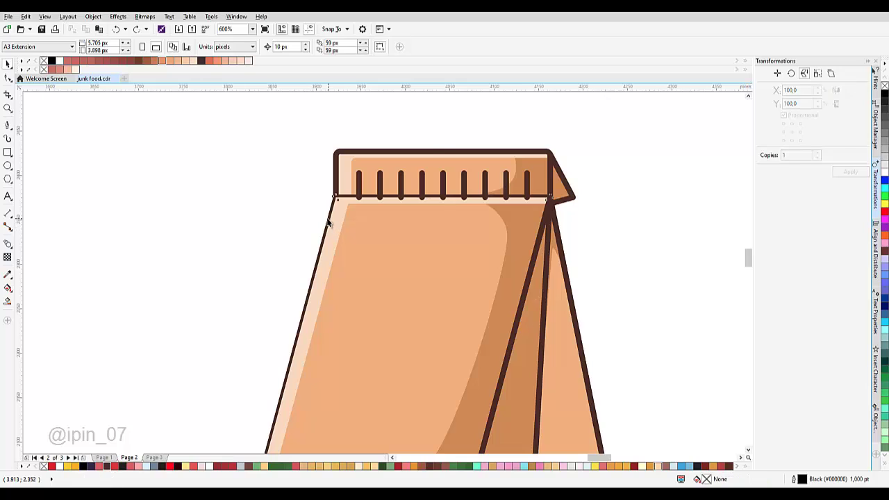
Step: Bring the front panel's outline shape in front of the panel's fills so its full thickness shows
{"action": "left_click", "coordinate": [329, 222]}
{"action": "scroll", "coordinate": [327, 223], "scroll_direction": "up", "scroll_amount": 2}
{"action": "right_click", "coordinate": [336, 187]}
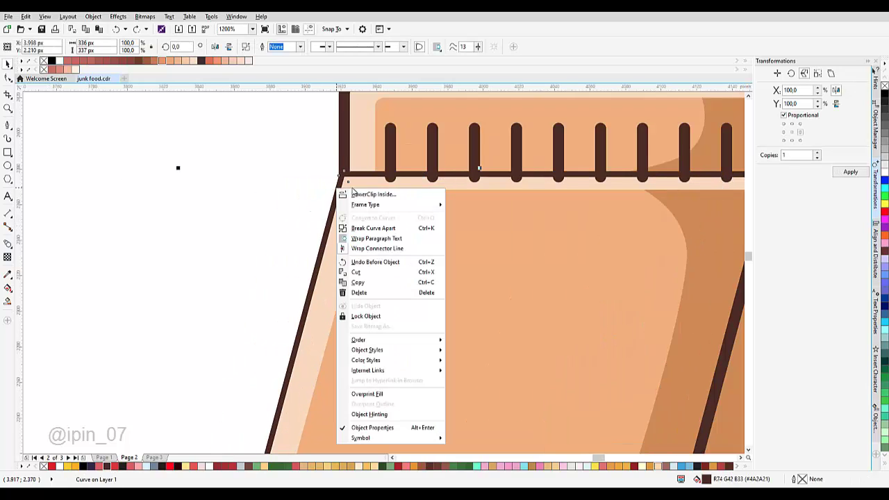
{"action": "mouse_move", "coordinate": [426, 341]}
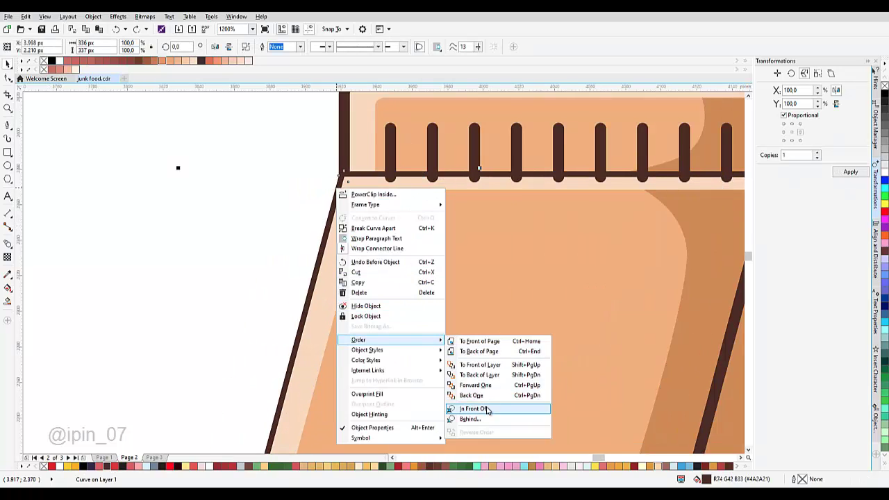
{"action": "left_click", "coordinate": [475, 408]}
{"action": "scroll", "coordinate": [399, 216], "scroll_direction": "down", "scroll_amount": 3}
{"action": "left_click", "coordinate": [502, 224]}
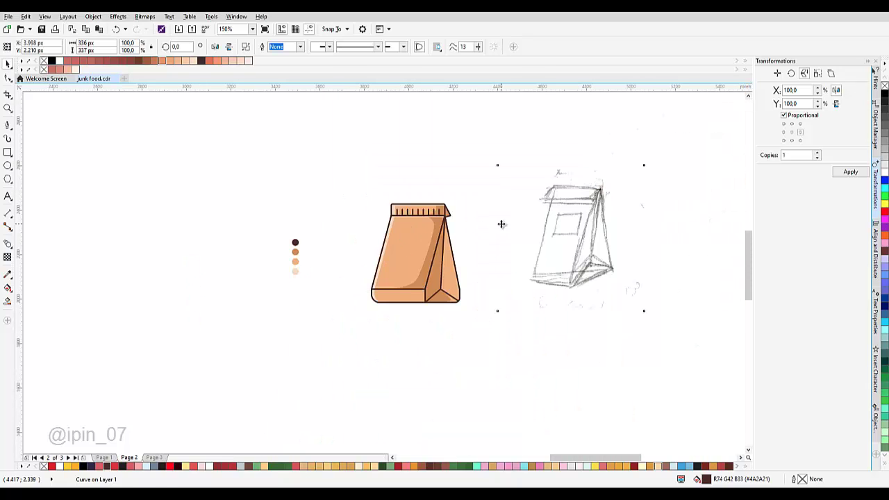
Step: Examine how the outline shapes and their nodes meet at the upper corner where the side flap joins the bag
{"action": "scroll", "coordinate": [453, 294], "scroll_direction": "up", "scroll_amount": 2}
{"action": "scroll", "coordinate": [462, 260], "scroll_direction": "down", "scroll_amount": 3}
{"action": "scroll", "coordinate": [451, 254], "scroll_direction": "up", "scroll_amount": 2}
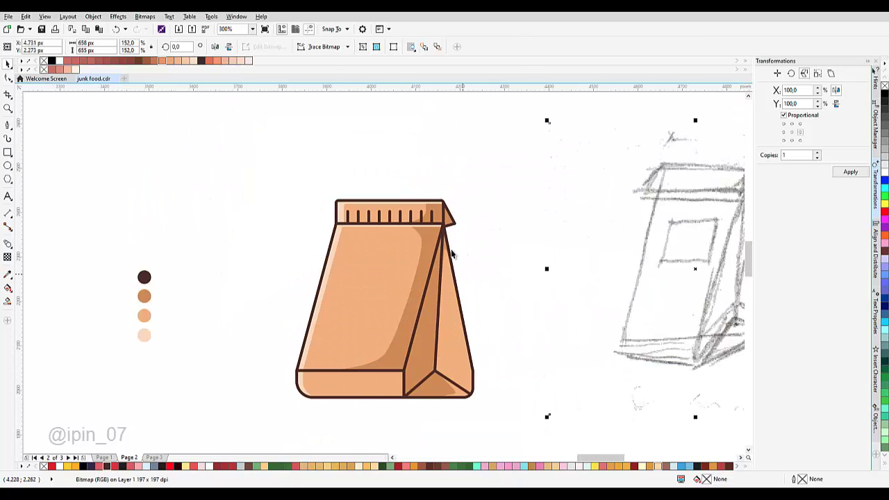
{"action": "scroll", "coordinate": [444, 222], "scroll_direction": "up", "scroll_amount": 3}
{"action": "double_click", "coordinate": [429, 239]}
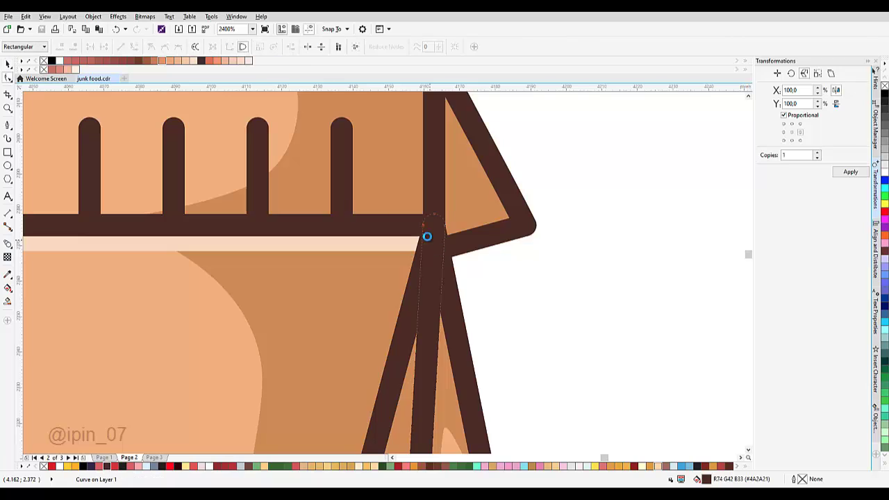
{"action": "scroll", "coordinate": [427, 236], "scroll_direction": "up", "scroll_amount": 1}
{"action": "scroll", "coordinate": [413, 236], "scroll_direction": "down", "scroll_amount": 2}
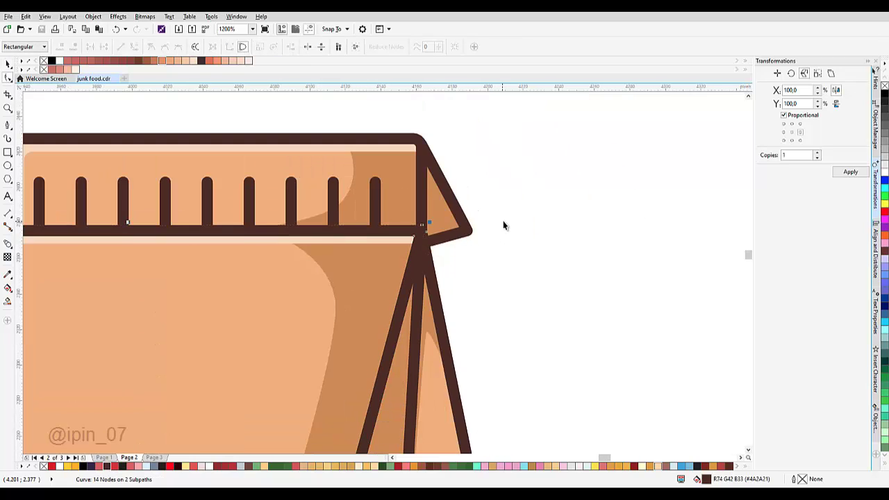
{"action": "key", "text": "space"}
{"action": "left_click", "coordinate": [502, 222]}
{"action": "scroll", "coordinate": [502, 222], "scroll_direction": "down", "scroll_amount": 1}
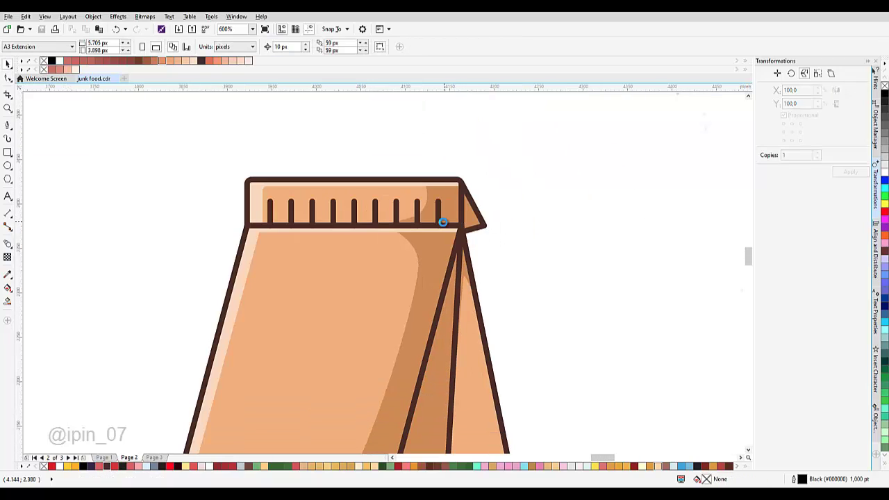
{"action": "scroll", "coordinate": [443, 223], "scroll_direction": "up", "scroll_amount": 3}
{"action": "key", "text": "F10"}
{"action": "left_click", "coordinate": [526, 277]}
{"action": "left_click_drag", "start_coordinate": [563, 282], "coordinate": [545, 249]}
{"action": "scroll", "coordinate": [542, 250], "scroll_direction": "down", "scroll_amount": 5}
{"action": "key", "text": "space"}
{"action": "key", "text": "Escape"}
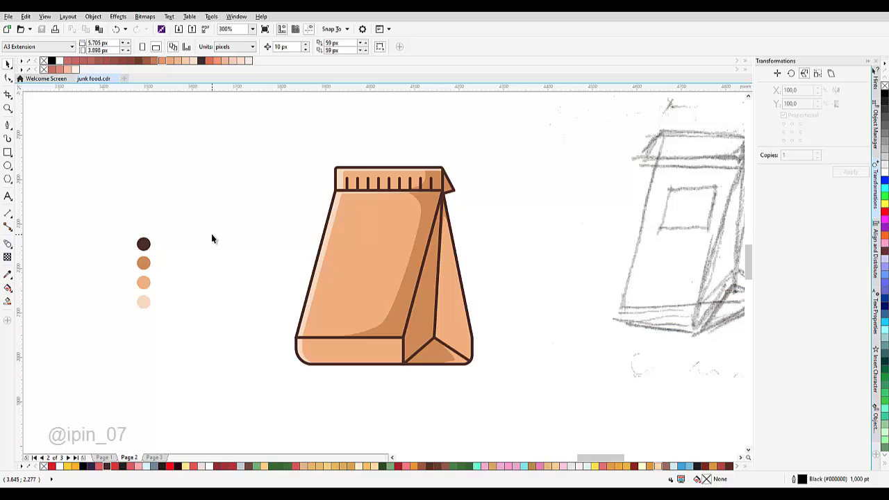
Step: Draw a rectangular label about 139 × 83 px on the bag's front panel and shift it slightly to the right
{"action": "left_click", "coordinate": [9, 153]}
{"action": "mouse_move", "coordinate": [337, 224]}
{"action": "left_mouse_down"}
{"action": "mouse_move", "coordinate": [371, 262]}
{"action": "mouse_move", "coordinate": [402, 263]}
{"action": "left_mouse_up"}
{"action": "scroll", "coordinate": [390, 251], "scroll_direction": "up", "scroll_amount": 1}
{"action": "key", "text": "space"}
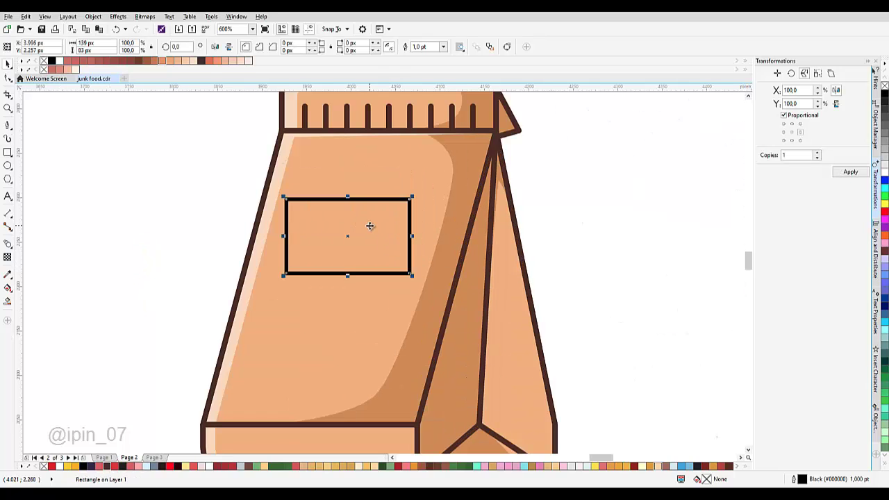
{"action": "left_click_drag", "start_coordinate": [369, 226], "coordinate": [387, 225]}
Step: Skew the label horizontally into a parallelogram about 161 px wide that follows the panel's slanted side edge
{"action": "left_click", "coordinate": [386, 231]}
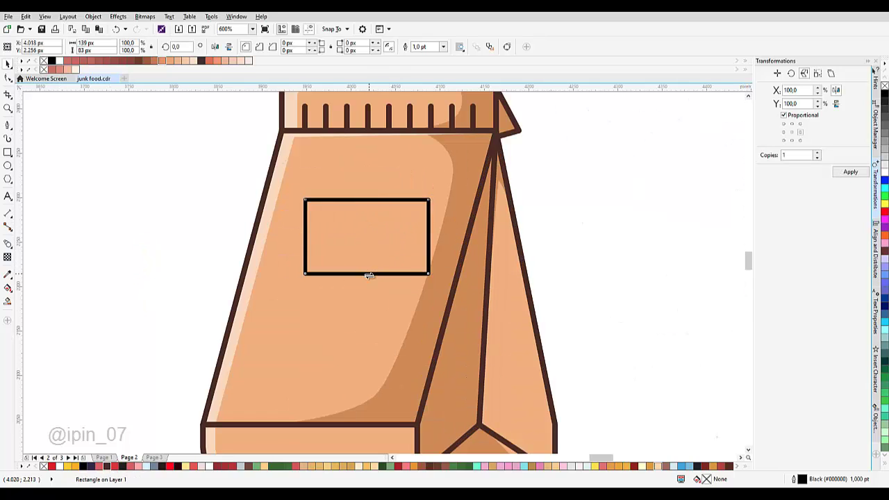
{"action": "left_click_drag", "start_coordinate": [369, 276], "coordinate": [352, 272]}
{"action": "scroll", "coordinate": [397, 208], "scroll_direction": "up", "scroll_amount": 3}
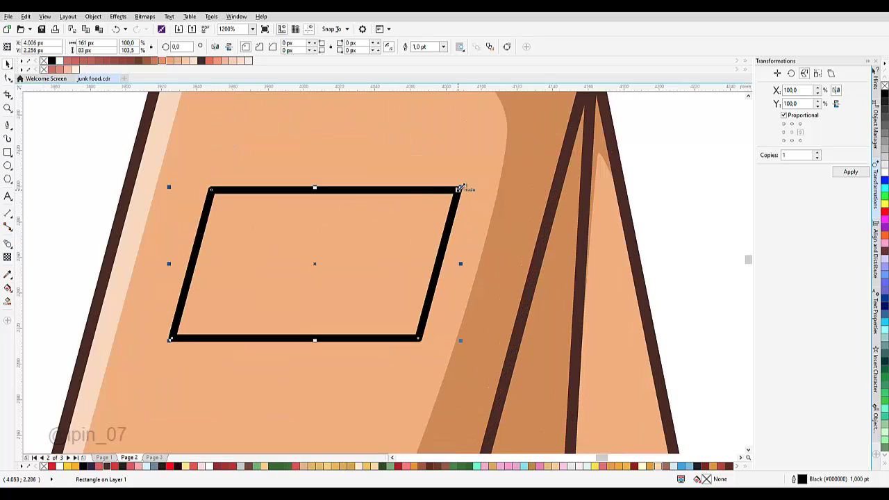
Step: Undo the label's last resize, move it slightly down the panel and enlarge it to about 166 × 86 px
{"action": "scroll", "coordinate": [395, 226], "scroll_direction": "down", "scroll_amount": 3}
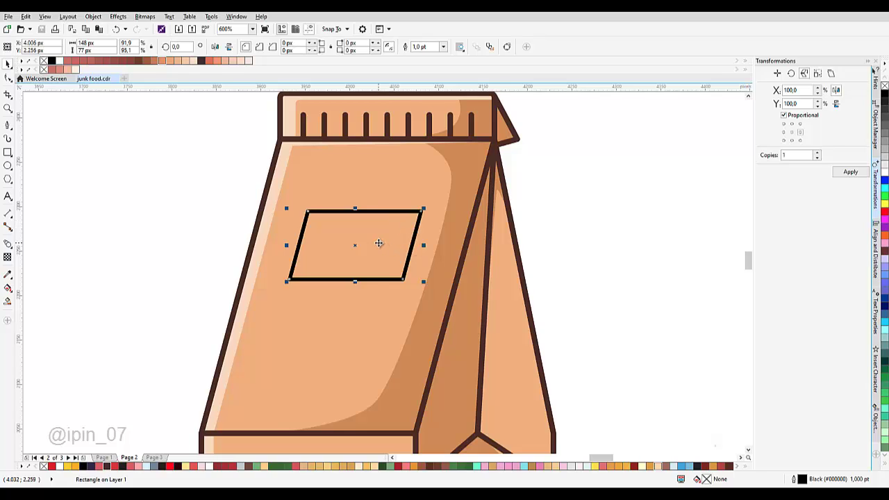
{"action": "key", "text": "ctrl+z"}
{"action": "left_click_drag", "start_coordinate": [373, 248], "coordinate": [370, 260]}
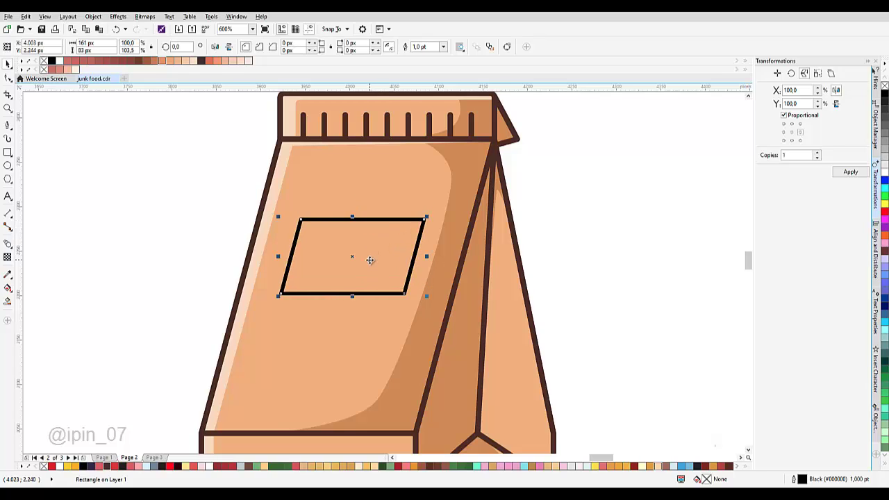
{"action": "scroll", "coordinate": [427, 217], "scroll_direction": "up", "scroll_amount": 2}
{"action": "left_click_drag", "start_coordinate": [426, 217], "coordinate": [428, 218]}
{"action": "left_click_drag", "start_coordinate": [373, 258], "coordinate": [379, 264]}
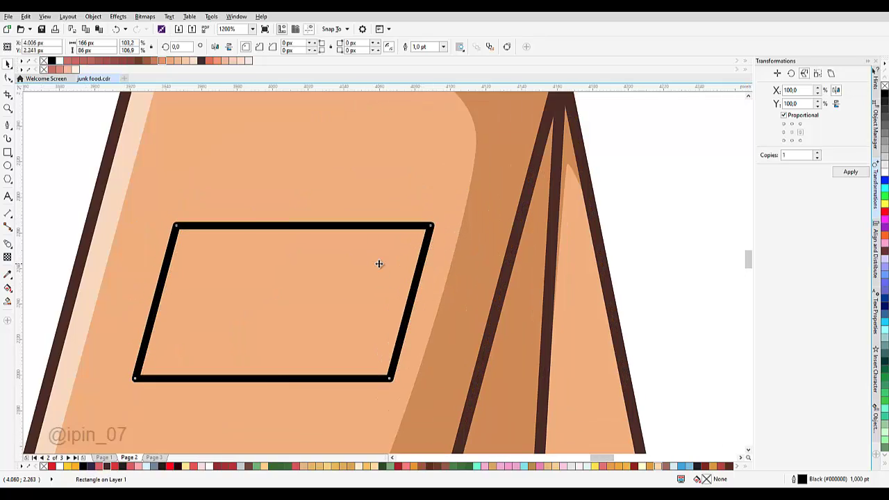
Step: Try a light grey (#E6E6E6) fill on the label
{"action": "scroll", "coordinate": [379, 263], "scroll_direction": "down", "scroll_amount": 2}
{"action": "left_click", "coordinate": [8, 288]}
{"action": "scroll", "coordinate": [379, 258], "scroll_direction": "down", "scroll_amount": 3}
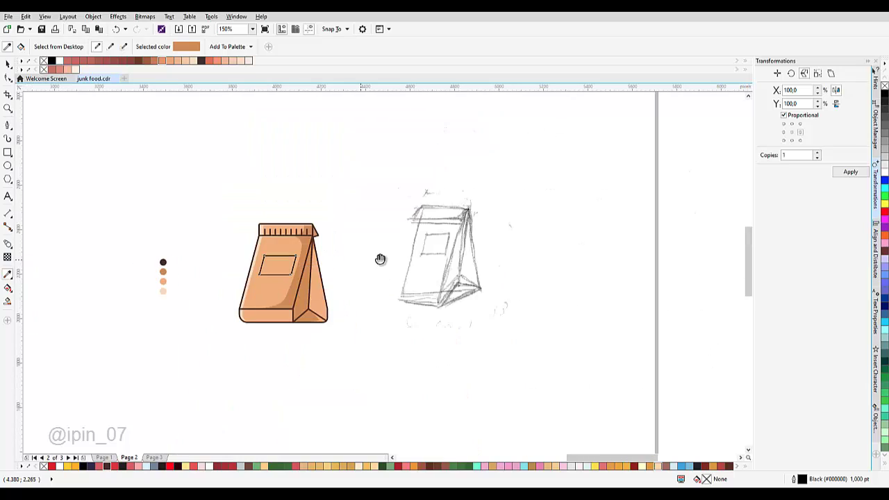
{"action": "scroll", "coordinate": [318, 264], "scroll_direction": "up", "scroll_amount": 3}
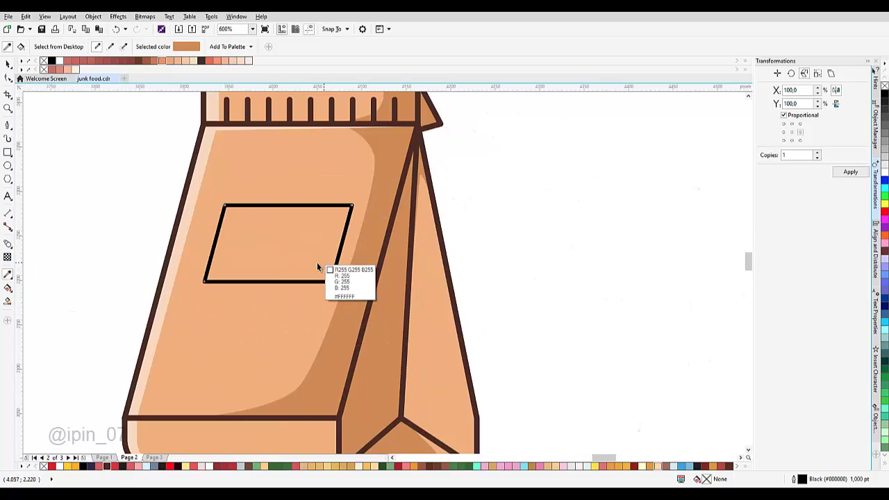
{"action": "left_click", "coordinate": [285, 243]}
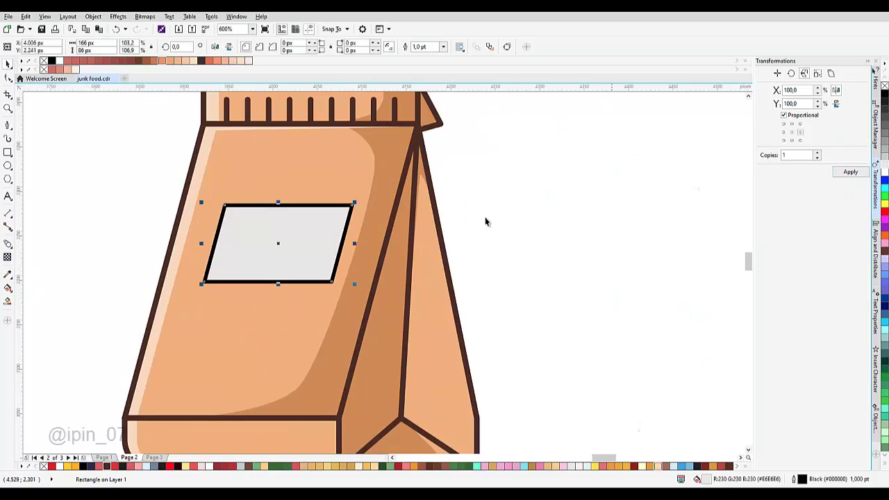
Step: Fill the label with white (#FFFFFF)
{"action": "scroll", "coordinate": [506, 233], "scroll_direction": "down", "scroll_amount": 4}
{"action": "scroll", "coordinate": [509, 231], "scroll_direction": "up", "scroll_amount": 2}
{"action": "left_click", "coordinate": [885, 173]}
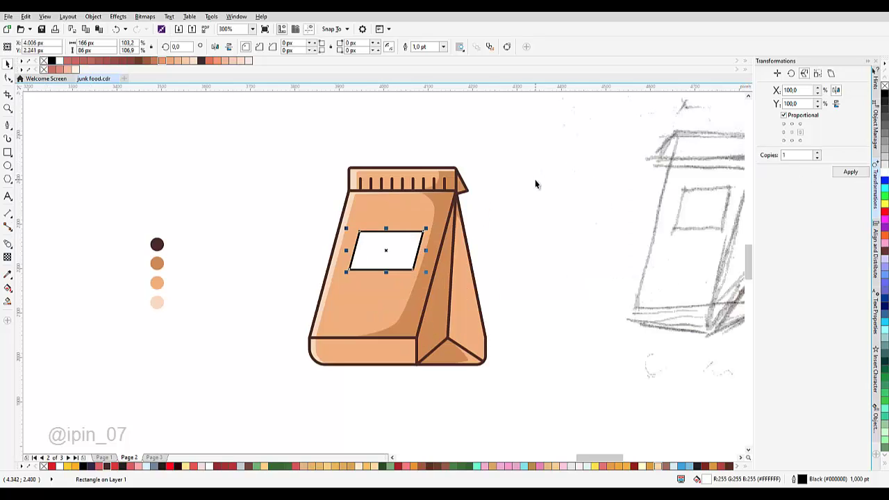
Step: Sample the dark brown (#4A2A21) palette circle and apply it to the label's outline
{"action": "scroll", "coordinate": [296, 288], "scroll_direction": "up", "scroll_amount": 2}
{"action": "key", "text": "i"}
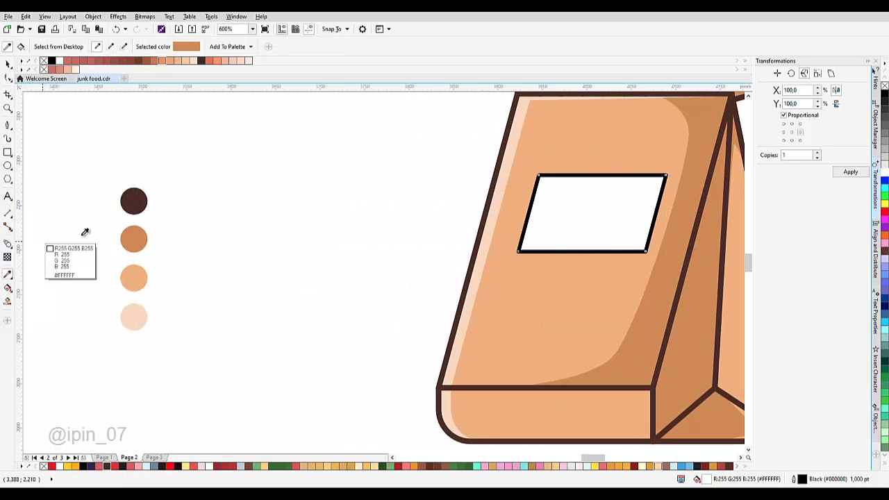
{"action": "left_click", "coordinate": [135, 200]}
{"action": "scroll", "coordinate": [560, 174], "scroll_direction": "up", "scroll_amount": 2}
{"action": "left_click", "coordinate": [559, 179]}
{"action": "key", "text": "space"}
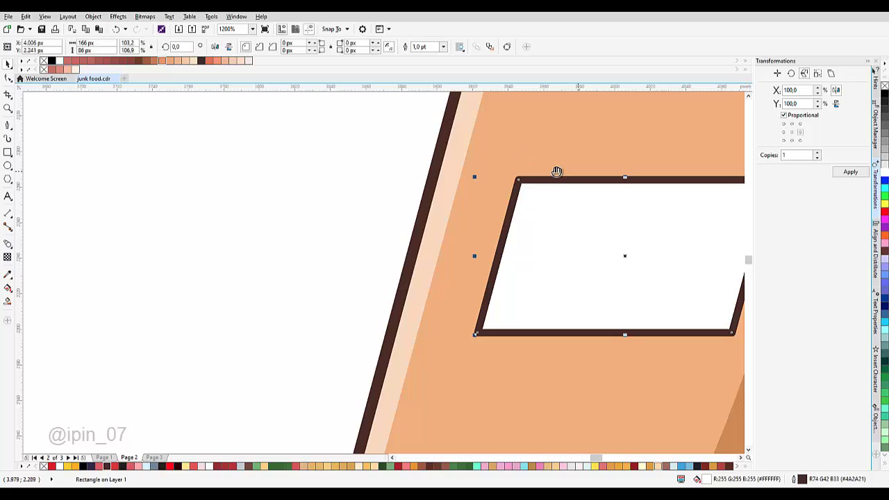
Step: Set the label's outline width to 1.5 pt
{"action": "left_click_drag", "start_coordinate": [558, 173], "coordinate": [338, 158]}
{"action": "left_click", "coordinate": [444, 47]}
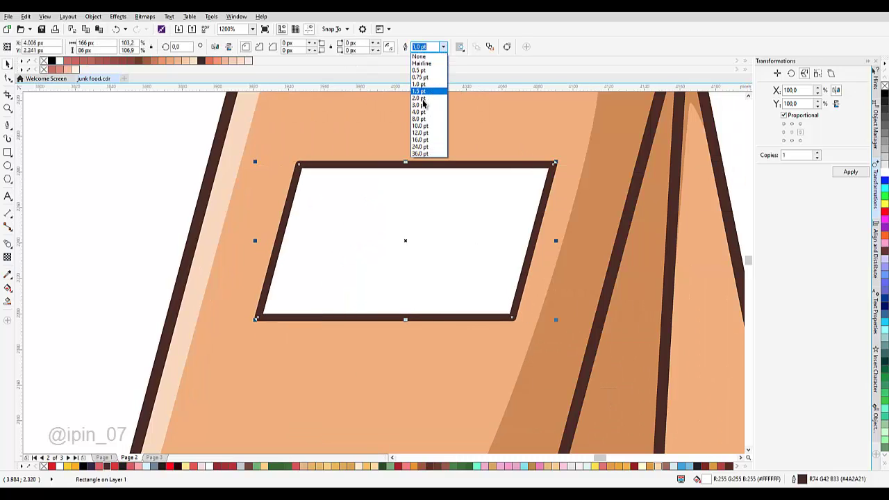
{"action": "left_click", "coordinate": [420, 94]}
{"action": "scroll", "coordinate": [367, 255], "scroll_direction": "down", "scroll_amount": 3}
{"action": "scroll", "coordinate": [409, 227], "scroll_direction": "up", "scroll_amount": 3}
{"action": "scroll", "coordinate": [396, 224], "scroll_direction": "down", "scroll_amount": 1}
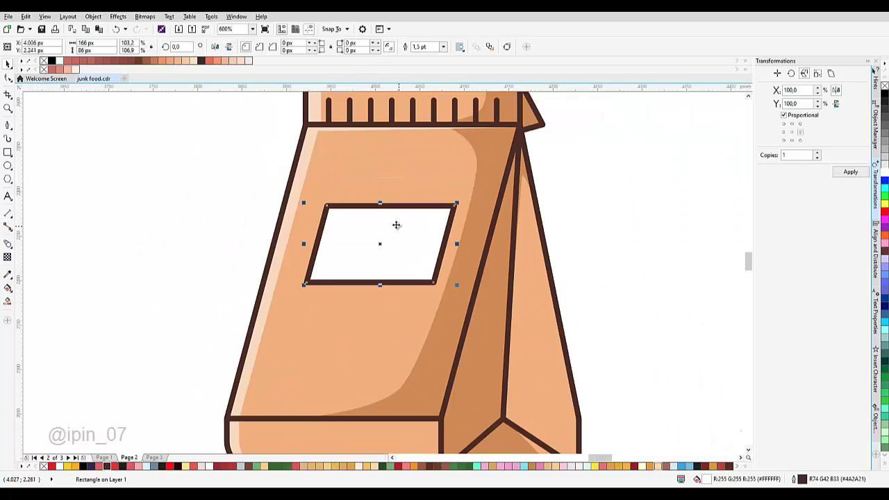
Step: Round the corners of the white label to 6 px
{"action": "scroll", "coordinate": [393, 222], "scroll_direction": "up", "scroll_amount": 1}
{"action": "left_click", "coordinate": [8, 78]}
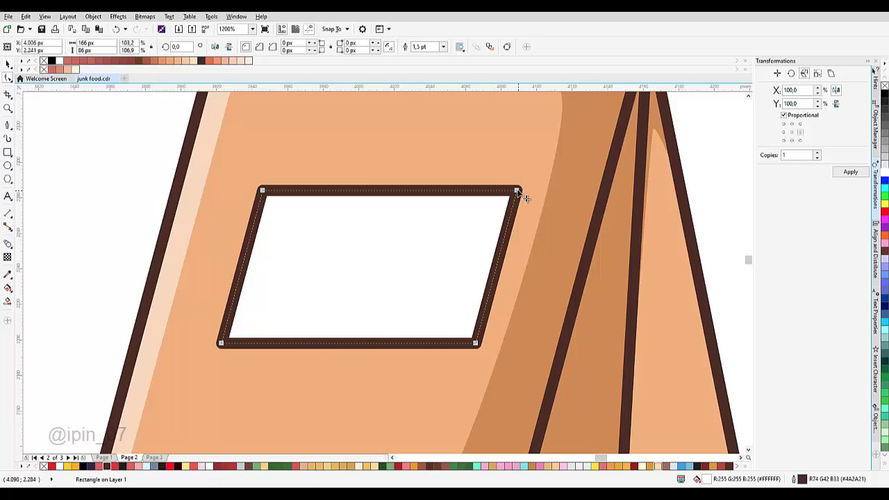
{"action": "left_click_drag", "start_coordinate": [517, 191], "coordinate": [502, 204]}
{"action": "scroll", "coordinate": [459, 243], "scroll_direction": "down", "scroll_amount": 2}
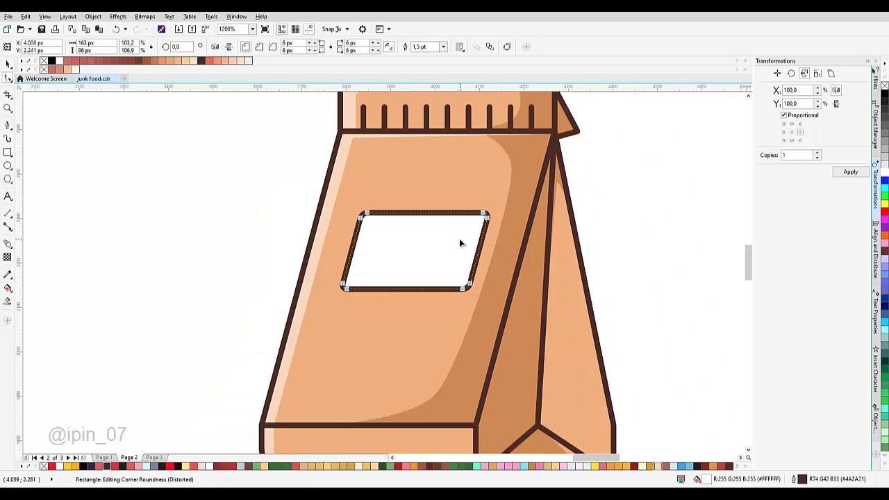
{"action": "scroll", "coordinate": [459, 243], "scroll_direction": "down", "scroll_amount": 2}
{"action": "key", "text": "space"}
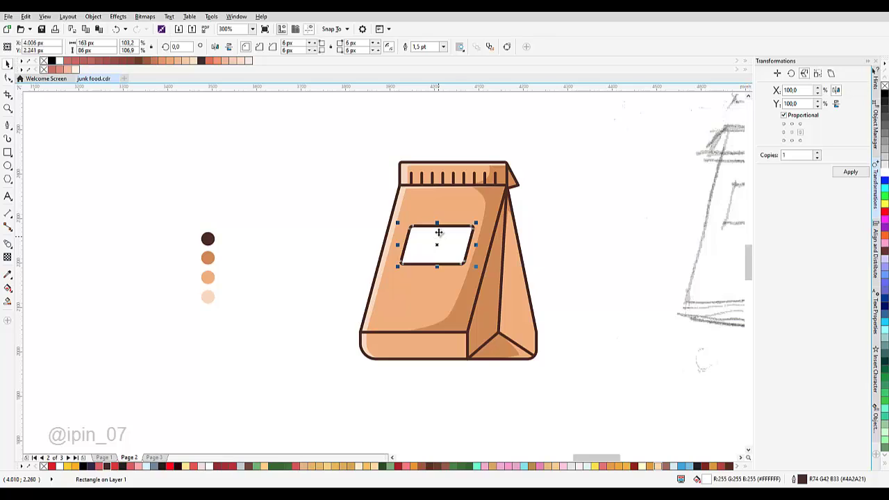
Step: Convert the label's outline to an object, leaving nothing selected
{"action": "scroll", "coordinate": [429, 198], "scroll_direction": "up", "scroll_amount": 2}
{"action": "key", "text": "ctrl+shift+q"}
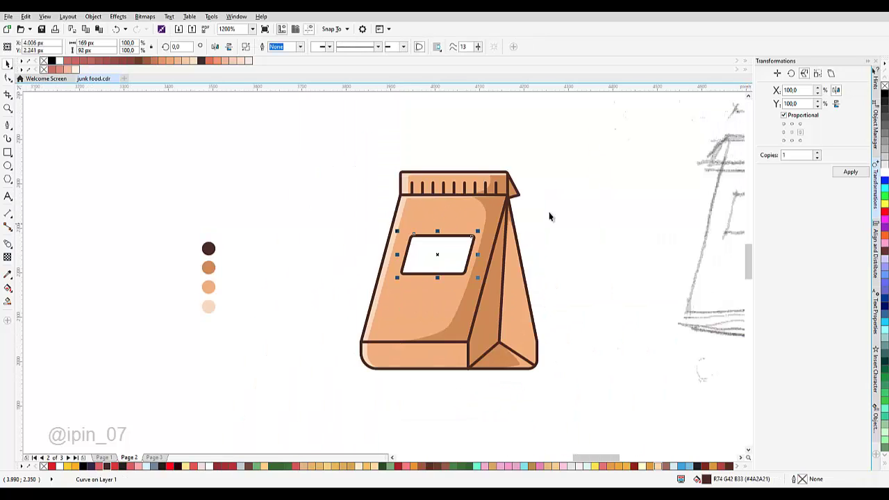
{"action": "left_click", "coordinate": [578, 354]}
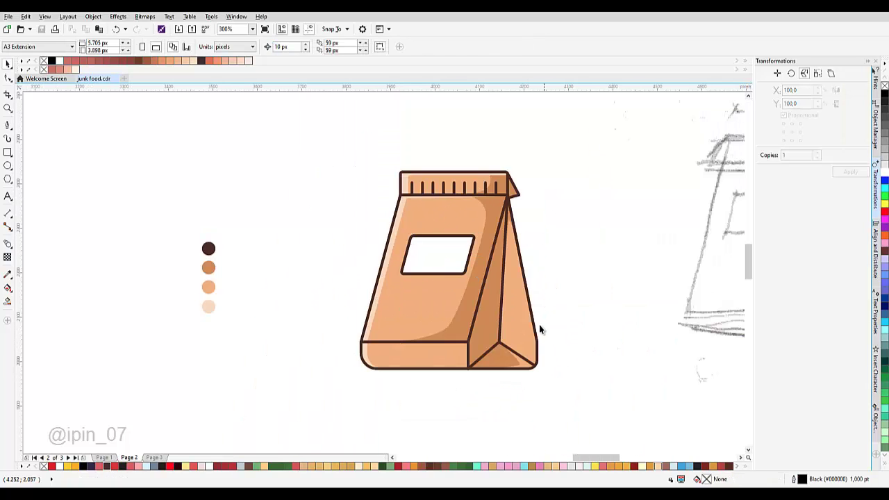
Step: Extend the dark shading at the top of the bag's side panel downward by moving its lower edge nodes
{"action": "scroll", "coordinate": [518, 350], "scroll_direction": "up", "scroll_amount": 2}
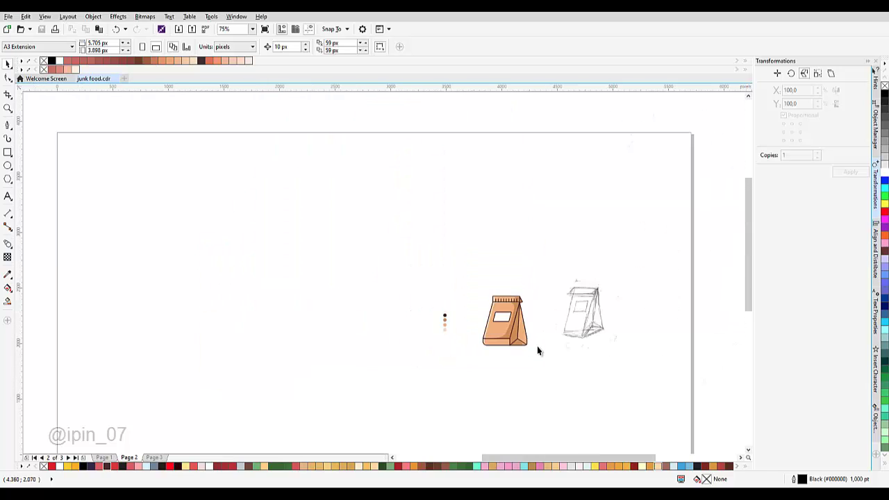
{"action": "scroll", "coordinate": [536, 345], "scroll_direction": "up", "scroll_amount": 6}
{"action": "left_click", "coordinate": [463, 189]}
{"action": "key", "text": "F10"}
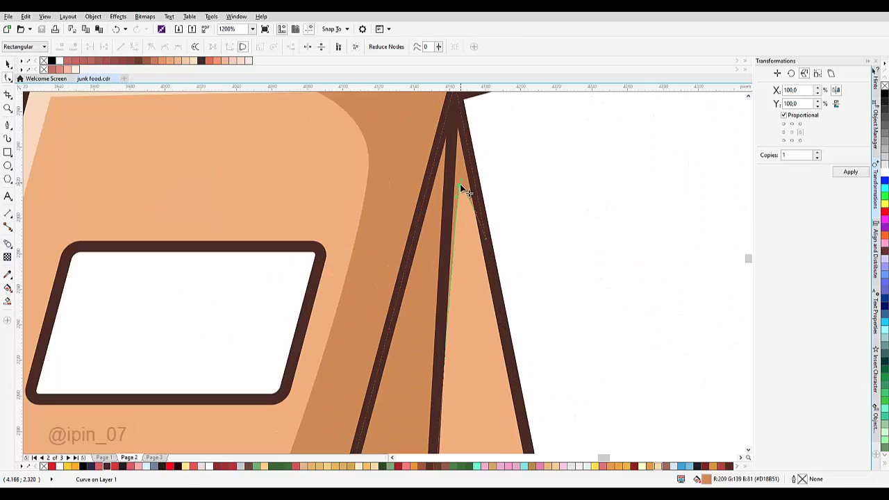
{"action": "left_click_drag", "start_coordinate": [459, 184], "coordinate": [464, 243]}
{"action": "left_click_drag", "start_coordinate": [484, 243], "coordinate": [499, 308]}
{"action": "left_click_drag", "start_coordinate": [464, 246], "coordinate": [512, 363]}
{"action": "key", "text": "space"}
{"action": "scroll", "coordinate": [523, 336], "scroll_direction": "down", "scroll_amount": 2}
{"action": "left_click", "coordinate": [537, 309]}
{"action": "left_click_drag", "start_coordinate": [537, 311], "coordinate": [501, 215]}
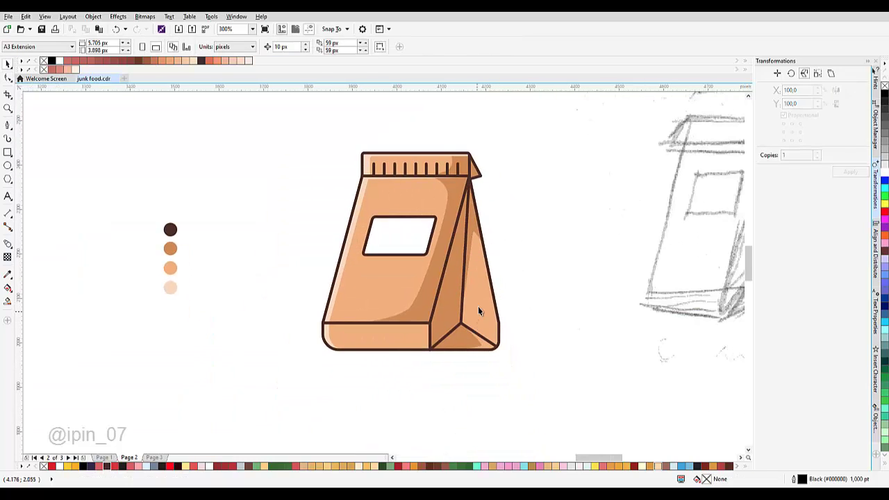
Step: Narrow the highlight on the bag's top band by shifting its inner edge nodes toward the outline, in line with the body's highlight
{"action": "left_click_drag", "start_coordinate": [491, 171], "coordinate": [506, 207]}
{"action": "scroll", "coordinate": [382, 204], "scroll_direction": "up", "scroll_amount": 3}
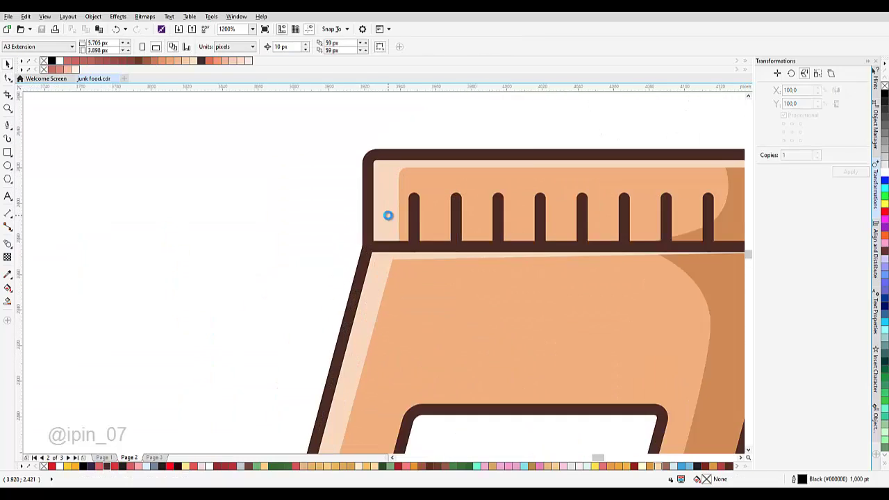
{"action": "double_click", "coordinate": [392, 201]}
{"action": "left_click_drag", "start_coordinate": [394, 135], "coordinate": [465, 281]}
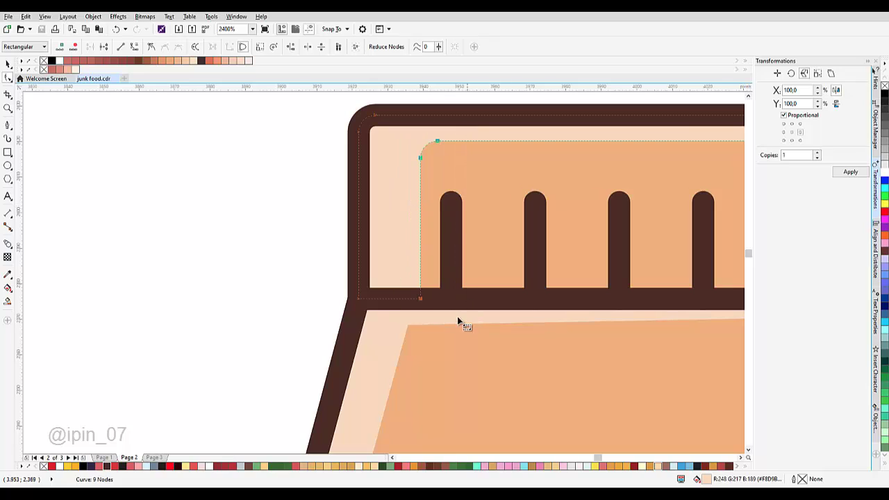
{"action": "left_click_drag", "start_coordinate": [420, 299], "coordinate": [407, 334]}
{"action": "left_click", "coordinate": [408, 327]}
{"action": "scroll", "coordinate": [410, 329], "scroll_direction": "down", "scroll_amount": 3}
{"action": "key", "text": "space"}
{"action": "key", "text": "Escape"}
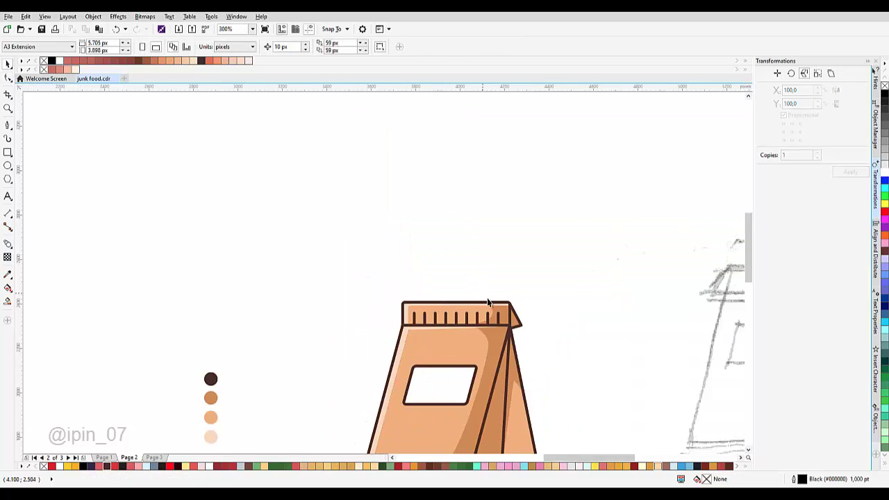
{"action": "scroll", "coordinate": [466, 209], "scroll_direction": "down", "scroll_amount": 1}
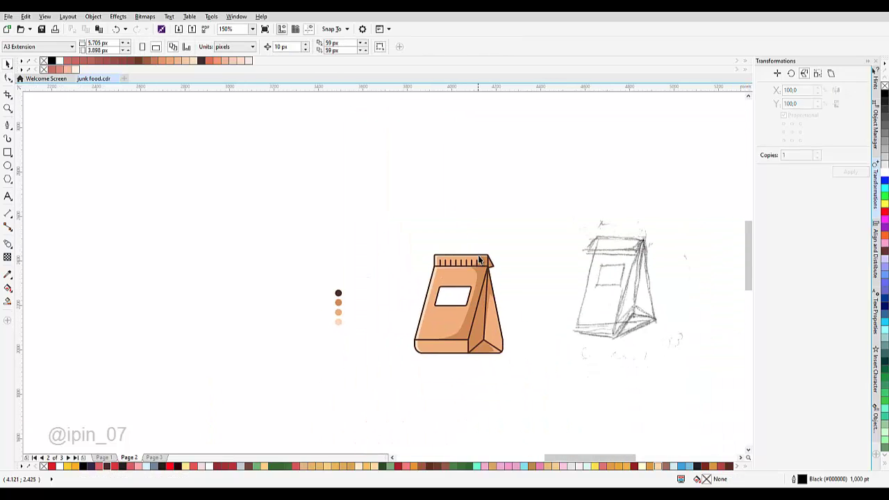
{"action": "left_click", "coordinate": [432, 300]}
{"action": "scroll", "coordinate": [528, 347], "scroll_direction": "up", "scroll_amount": 2}
{"action": "scroll", "coordinate": [507, 250], "scroll_direction": "down", "scroll_amount": 2}
{"action": "key", "text": "Escape"}
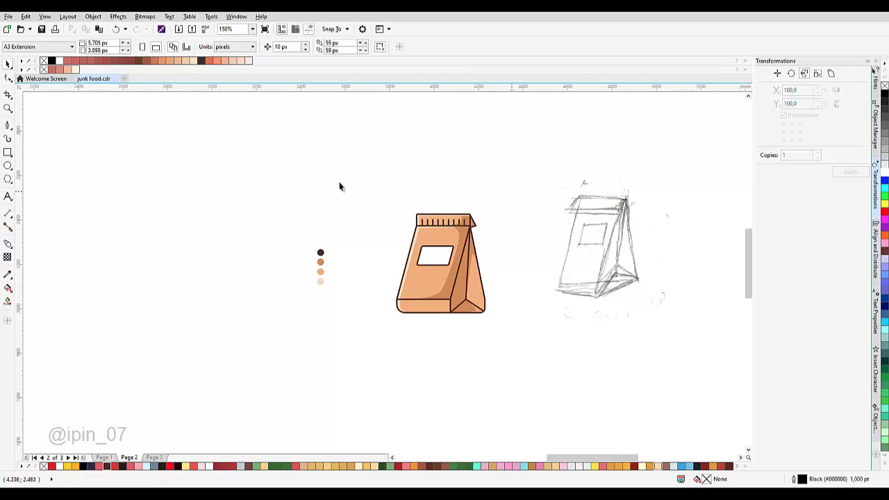
Step: Draw an 806 × 806 px square enclosing the bag, center it on the bag and move the reference sketch clear of it
{"action": "left_click", "coordinate": [7, 152]}
{"action": "left_click_drag", "start_coordinate": [370, 180], "coordinate": [549, 359]}
{"action": "left_click_drag", "start_coordinate": [629, 266], "coordinate": [702, 248]}
{"action": "left_click_drag", "start_coordinate": [519, 276], "coordinate": [504, 266]}
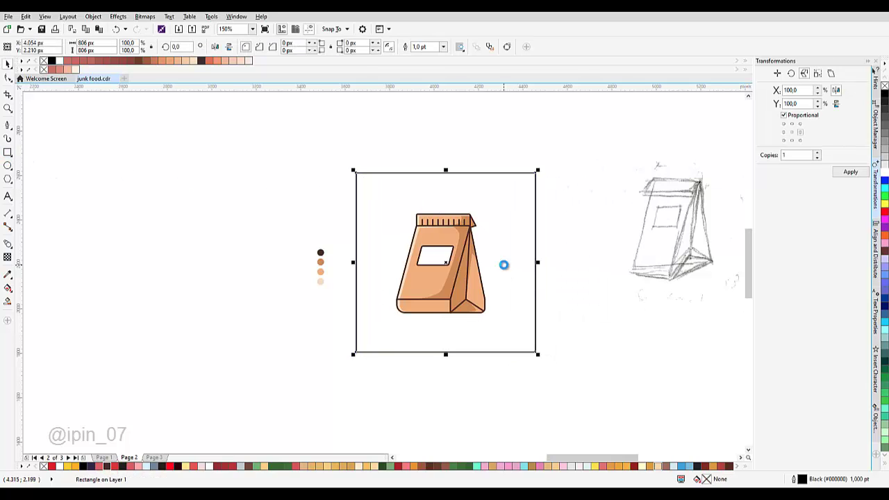
Step: Smart-fill the empty area between the square and the bag to create a blue-grey background shape
{"action": "left_click", "coordinate": [6, 302]}
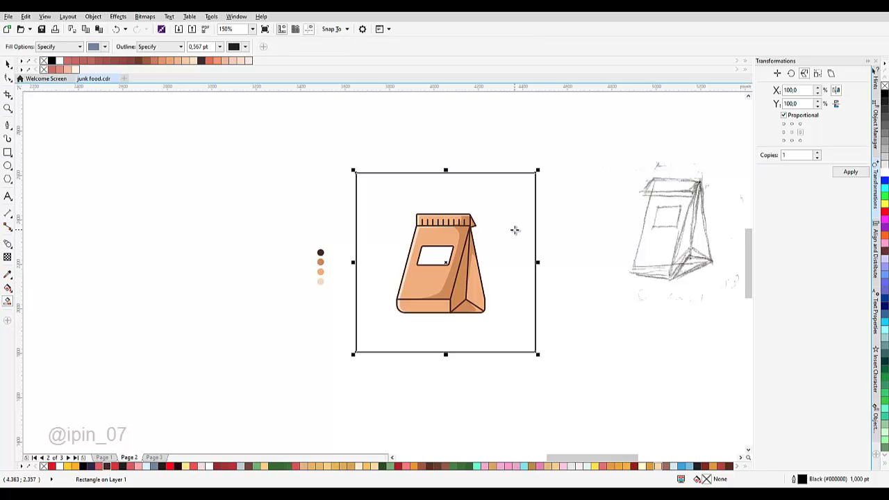
{"action": "left_click", "coordinate": [514, 222]}
{"action": "key", "text": "space"}
{"action": "scroll", "coordinate": [506, 219], "scroll_direction": "up", "scroll_amount": 2}
{"action": "scroll", "coordinate": [457, 222], "scroll_direction": "up", "scroll_amount": 2}
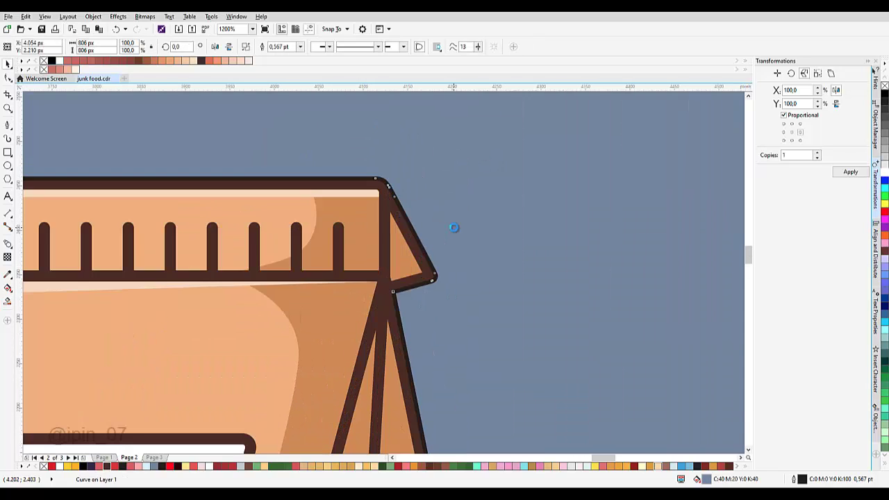
Step: Break the blue-grey fill shape apart and delete its outer square, keeping the bag silhouette
{"action": "scroll", "coordinate": [454, 229], "scroll_direction": "down", "scroll_amount": 2}
{"action": "left_click", "coordinate": [246, 47]}
{"action": "left_click", "coordinate": [584, 198]}
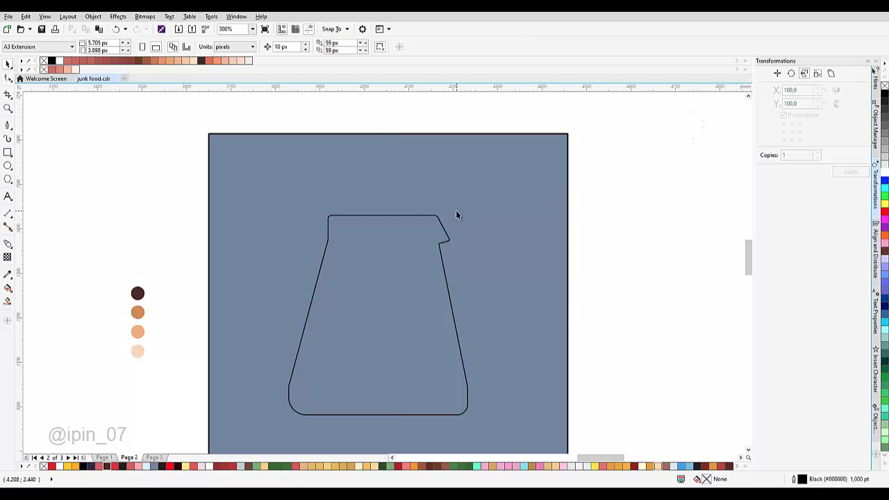
{"action": "left_click", "coordinate": [455, 210]}
{"action": "key", "text": "Delete"}
Step: Remove the outline from the blue-grey bag silhouette
{"action": "left_click", "coordinate": [418, 234]}
{"action": "scroll", "coordinate": [419, 234], "scroll_direction": "up", "scroll_amount": 1}
{"action": "scroll", "coordinate": [419, 228], "scroll_direction": "down", "scroll_amount": 2}
{"action": "scroll", "coordinate": [424, 217], "scroll_direction": "up", "scroll_amount": 2}
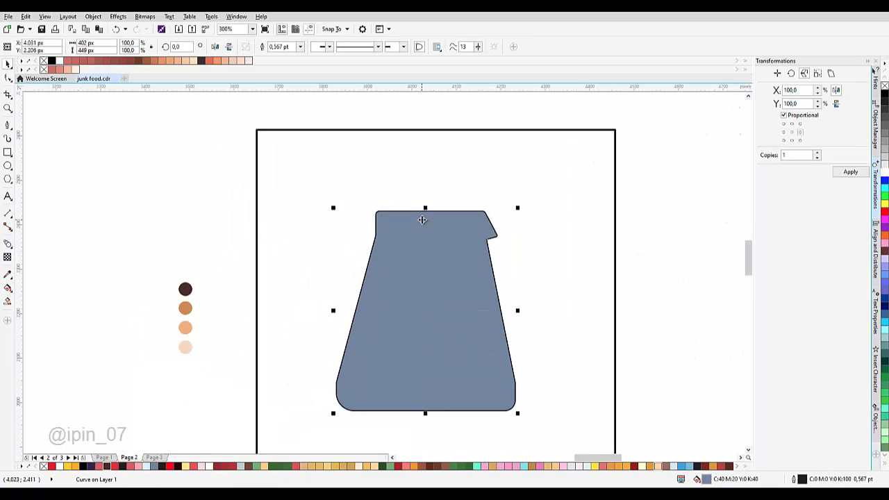
{"action": "left_click", "coordinate": [299, 47]}
{"action": "left_click", "coordinate": [298, 55]}
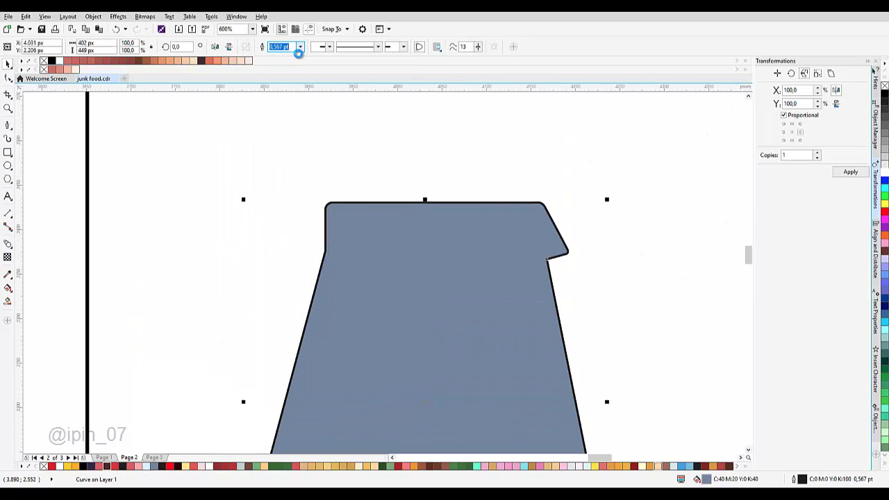
{"action": "left_click_drag", "start_coordinate": [367, 201], "coordinate": [334, 184]}
Step: Add a one-step 7 px outside contour to the silhouette and fill it with the palette's dark brown (#4A2A21)
{"action": "left_click", "coordinate": [8, 244]}
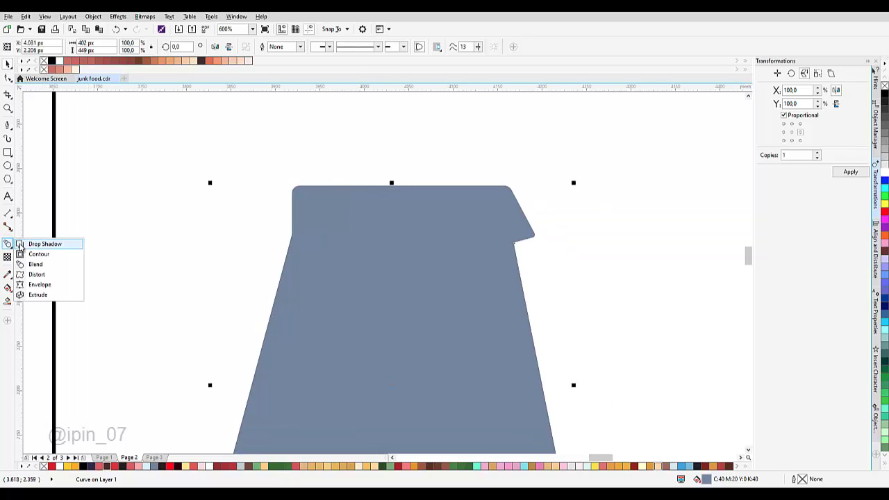
{"action": "left_click", "coordinate": [39, 254]}
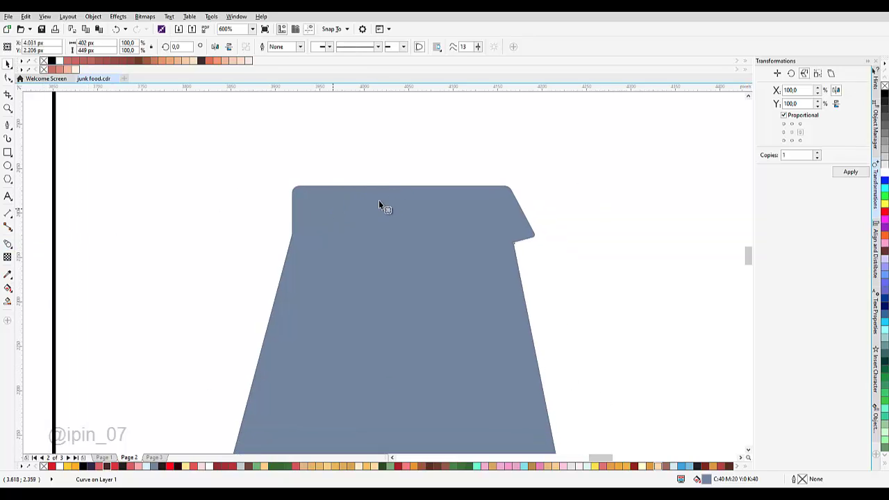
{"action": "left_click_drag", "start_coordinate": [395, 186], "coordinate": [397, 182]}
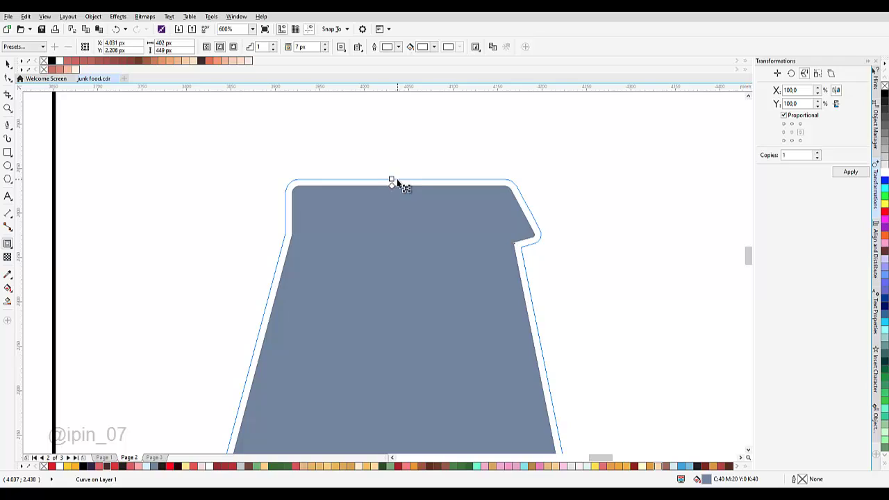
{"action": "scroll", "coordinate": [398, 182], "scroll_direction": "down", "scroll_amount": 1}
{"action": "left_click", "coordinate": [428, 48]}
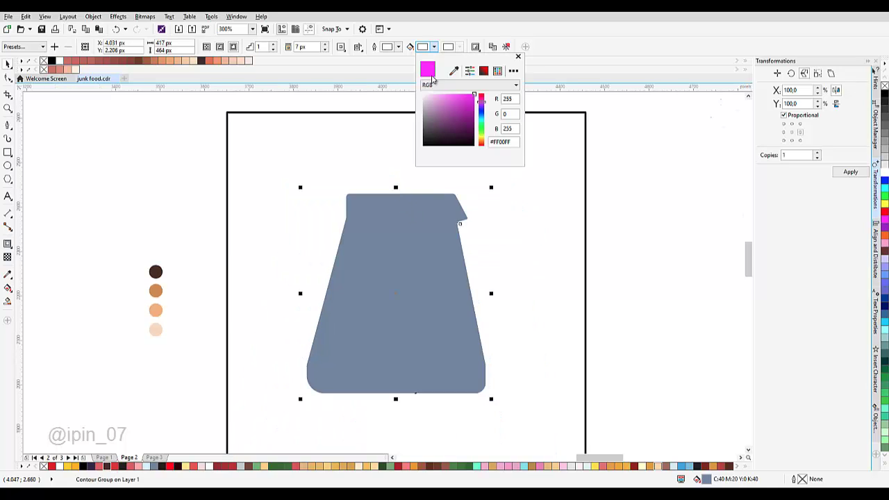
{"action": "left_click", "coordinate": [158, 273]}
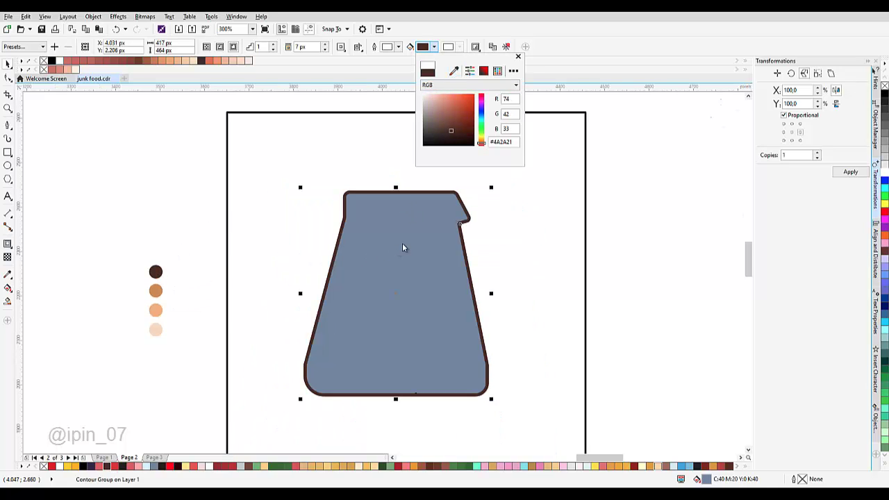
Step: Increase the silhouette's contour offset to 10 px
{"action": "left_click", "coordinate": [401, 194]}
{"action": "scroll", "coordinate": [403, 199], "scroll_direction": "up", "scroll_amount": 1}
{"action": "scroll", "coordinate": [397, 189], "scroll_direction": "up", "scroll_amount": 1}
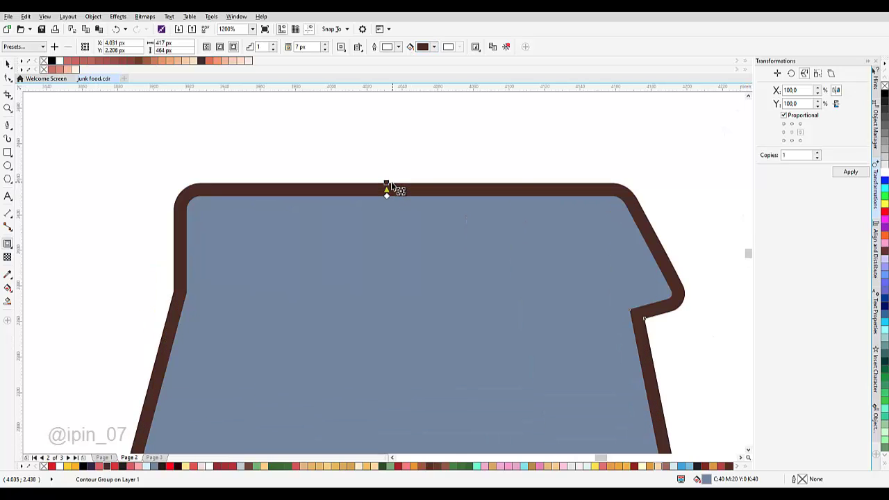
{"action": "left_click_drag", "start_coordinate": [387, 182], "coordinate": [399, 191]}
{"action": "scroll", "coordinate": [399, 191], "scroll_direction": "down", "scroll_amount": 2}
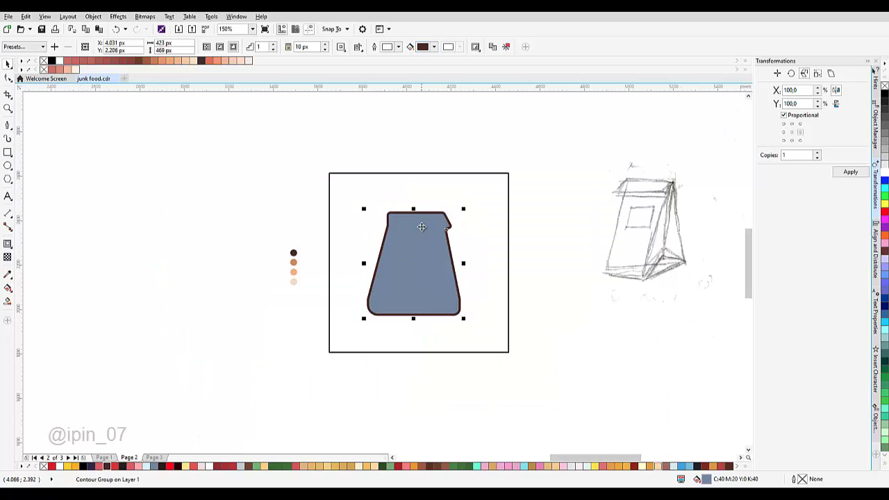
{"action": "right_click", "coordinate": [421, 226]}
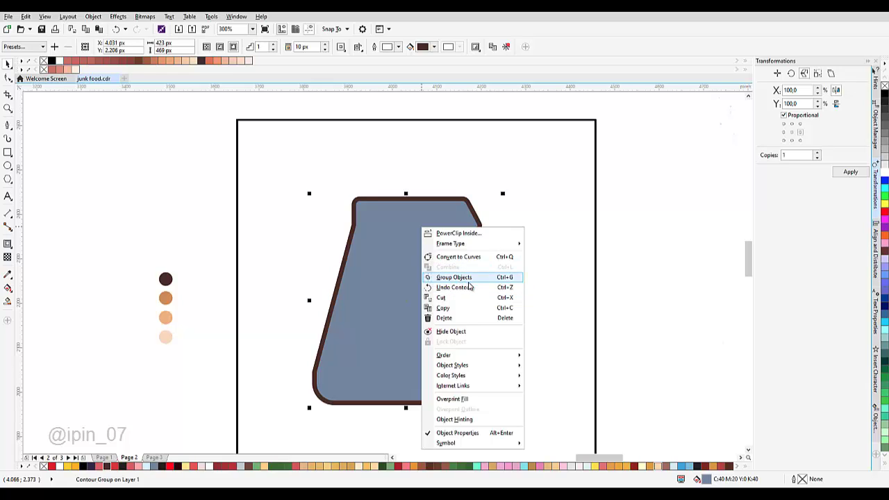
{"action": "left_click", "coordinate": [562, 250]}
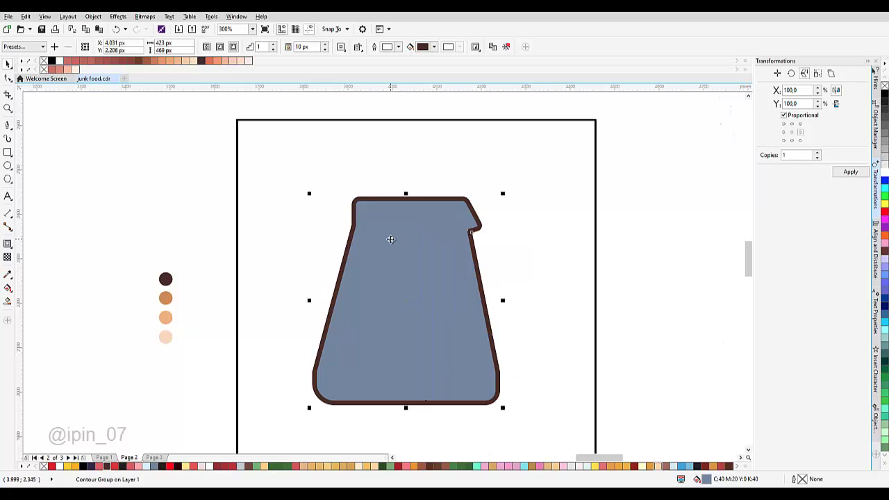
{"action": "left_click", "coordinate": [627, 210]}
{"action": "left_click", "coordinate": [413, 232]}
{"action": "right_click", "coordinate": [420, 231]}
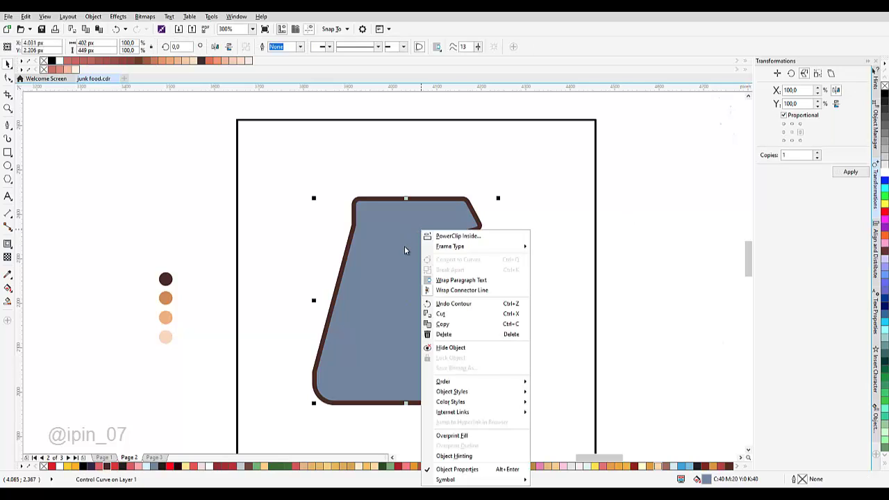
{"action": "left_click", "coordinate": [525, 218]}
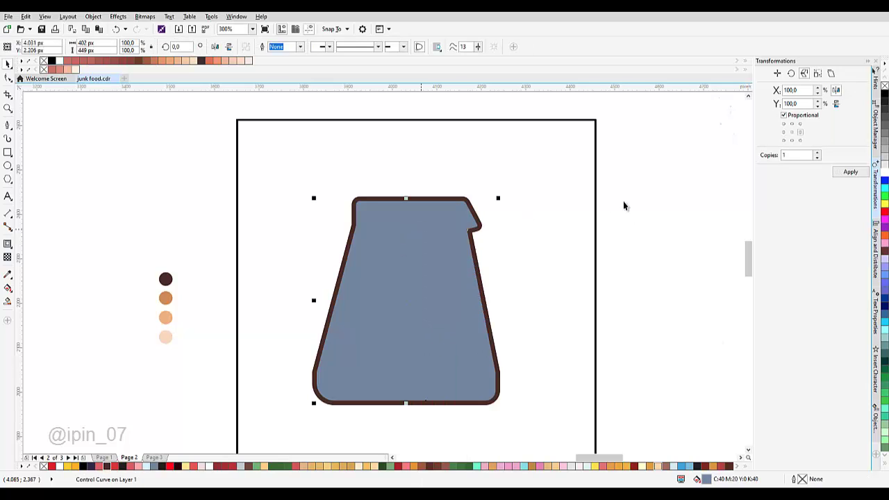
Step: Break the contour group apart and delete the blue-grey inner silhouette
{"action": "scroll", "coordinate": [449, 214], "scroll_direction": "up", "scroll_amount": 2}
{"action": "left_click", "coordinate": [448, 207]}
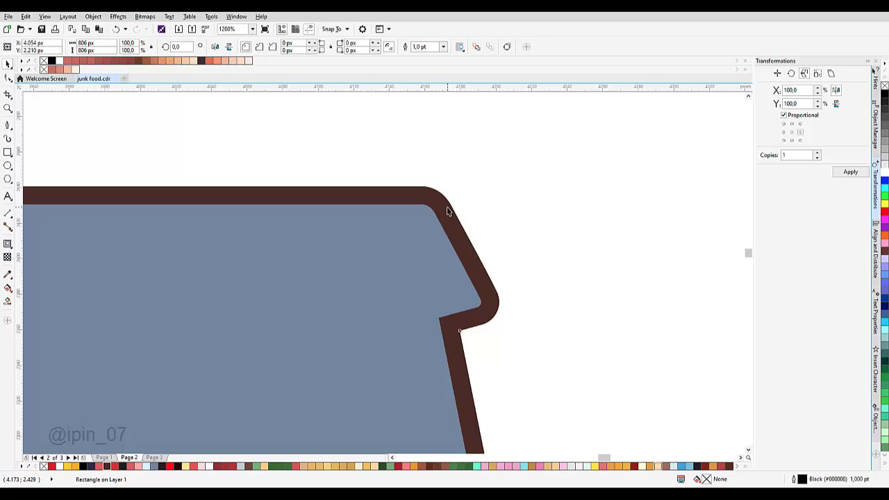
{"action": "right_click", "coordinate": [448, 207]}
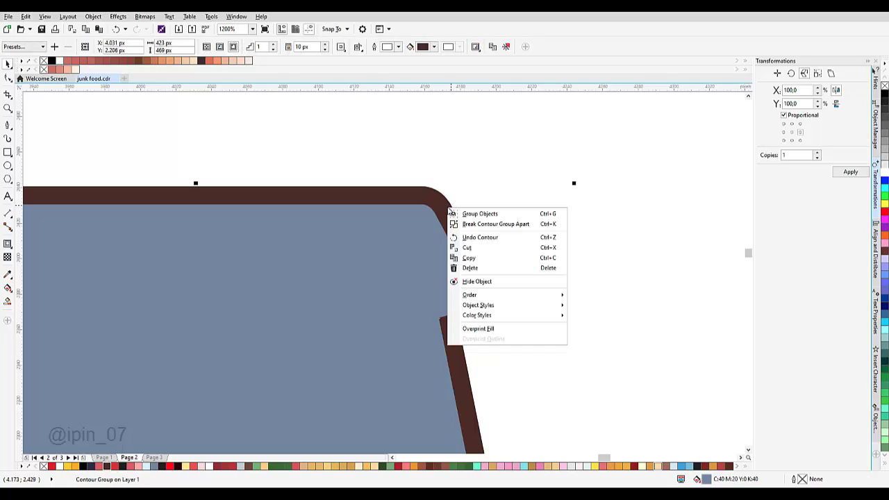
{"action": "left_click", "coordinate": [486, 223]}
{"action": "scroll", "coordinate": [475, 233], "scroll_direction": "down", "scroll_amount": 2}
{"action": "left_click", "coordinate": [443, 249]}
{"action": "key", "text": "Delete"}
Step: Send the dark brown contour silhouette to the back, behind the bag artwork
{"action": "left_click", "coordinate": [448, 234]}
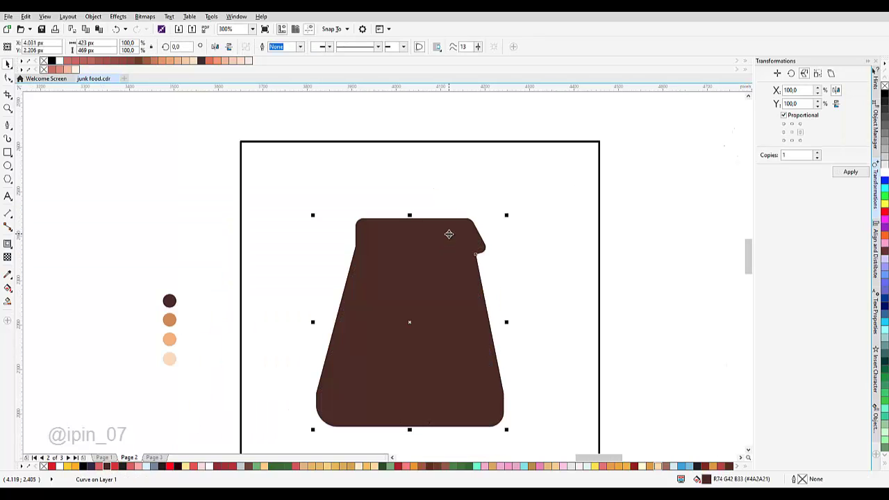
{"action": "right_click", "coordinate": [449, 234]}
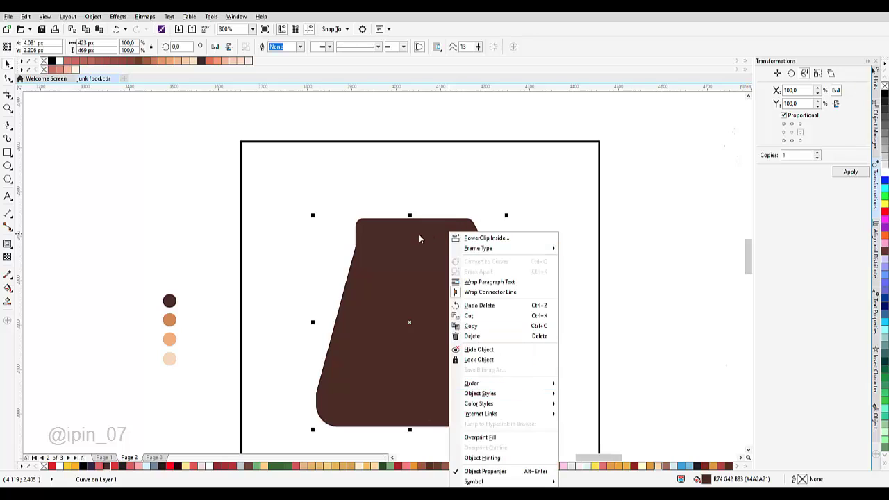
{"action": "left_click", "coordinate": [417, 235]}
{"action": "key", "text": "shift+Page_Down"}
{"action": "scroll", "coordinate": [418, 235], "scroll_direction": "down", "scroll_amount": 1}
{"action": "left_click", "coordinate": [521, 243]}
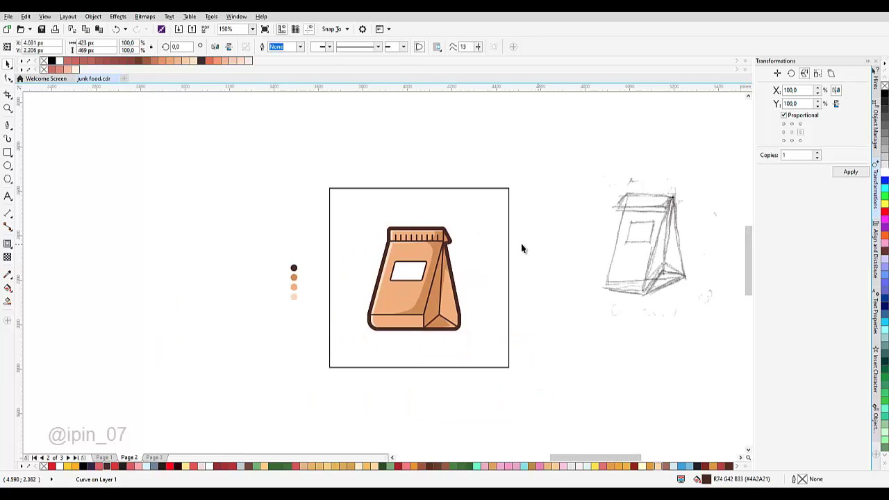
Step: Undo the last silhouette changes to return to the 7 px contour group
{"action": "scroll", "coordinate": [460, 234], "scroll_direction": "up", "scroll_amount": 1}
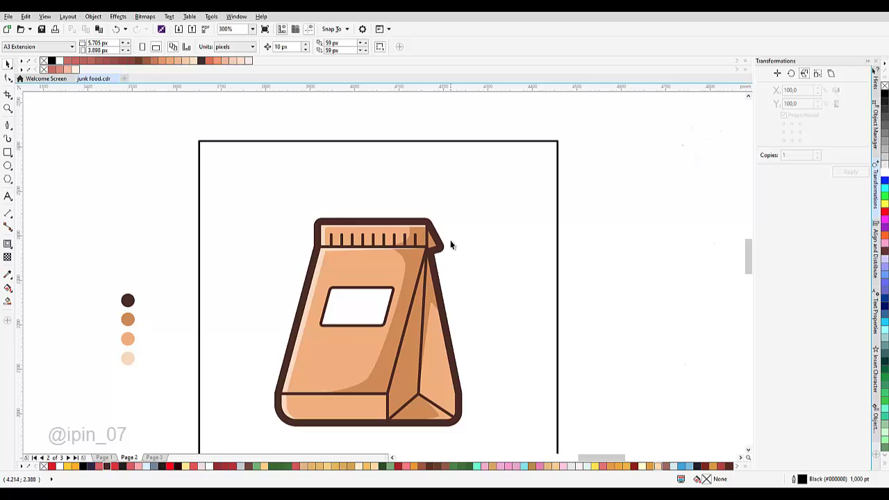
{"action": "key", "text": "ctrl+z"}
{"action": "key", "text": "ctrl+z"}
{"action": "key", "text": "ctrl+z"}
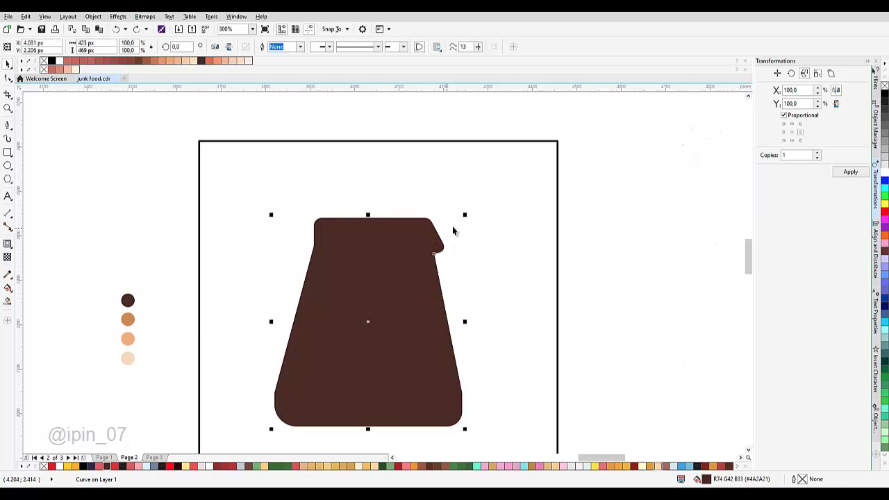
{"action": "scroll", "coordinate": [436, 231], "scroll_direction": "up", "scroll_amount": 1}
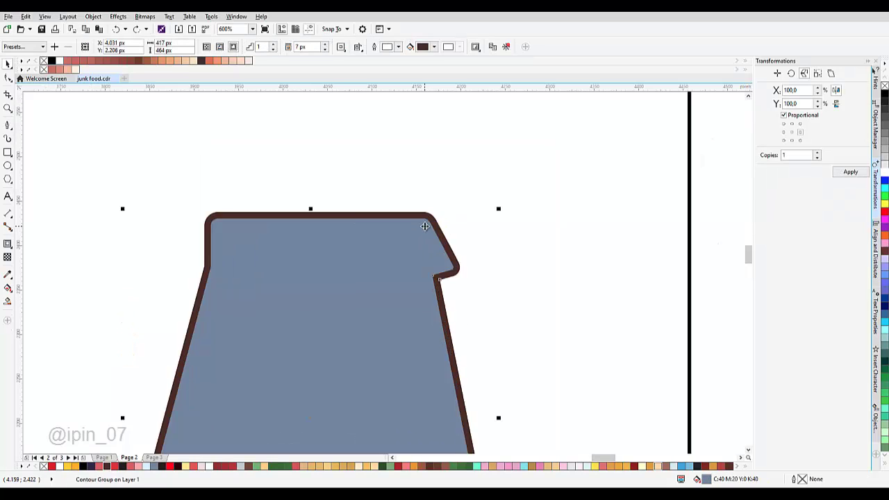
Step: Break the 7 px contour group apart, remove the inner silhouette, and send the dark brown one behind the bag artwork
{"action": "right_click", "coordinate": [422, 216]}
{"action": "left_click", "coordinate": [452, 222]}
{"action": "scroll", "coordinate": [451, 233], "scroll_direction": "down", "scroll_amount": 2}
{"action": "scroll", "coordinate": [427, 256], "scroll_direction": "up", "scroll_amount": 1}
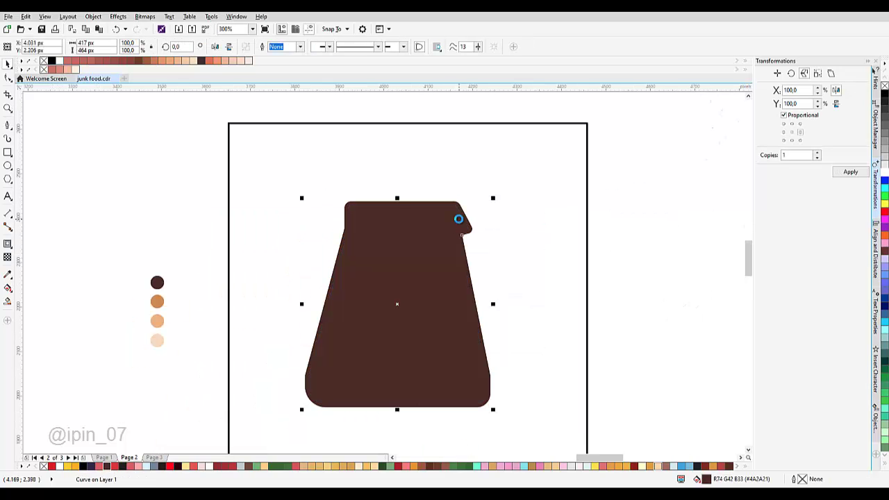
{"action": "key", "text": "shift+Page_Down"}
{"action": "scroll", "coordinate": [517, 213], "scroll_direction": "down", "scroll_amount": 1}
Step: Enlarge the square frame around the bag to 1,110 px per side
{"action": "left_click_drag", "start_coordinate": [591, 329], "coordinate": [390, 182]}
{"action": "left_click", "coordinate": [373, 181]}
{"action": "scroll", "coordinate": [535, 183], "scroll_direction": "up", "scroll_amount": 1}
{"action": "left_click_drag", "start_coordinate": [555, 215], "coordinate": [587, 182]}
{"action": "scroll", "coordinate": [461, 232], "scroll_direction": "down", "scroll_amount": 1}
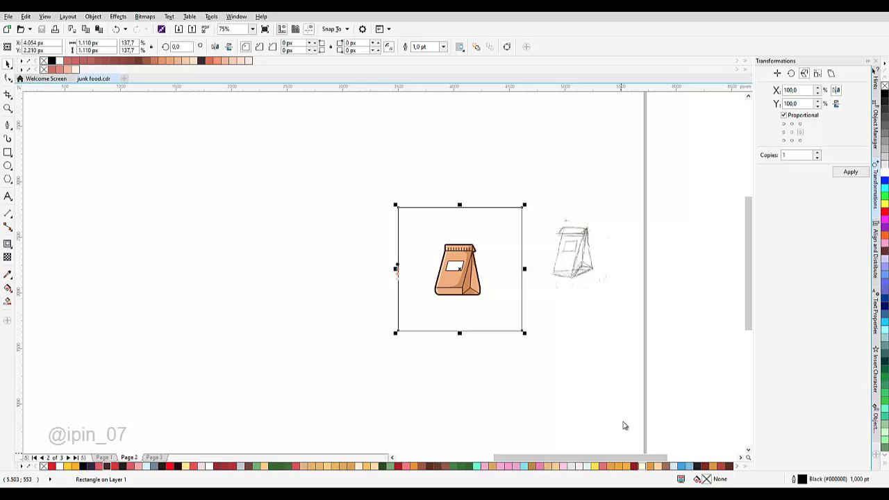
Step: Fill the square frame with light orange (#FFCE7F) as a background for the bag
{"action": "left_click", "coordinate": [641, 465]}
{"action": "scroll", "coordinate": [498, 266], "scroll_direction": "up", "scroll_amount": 1}
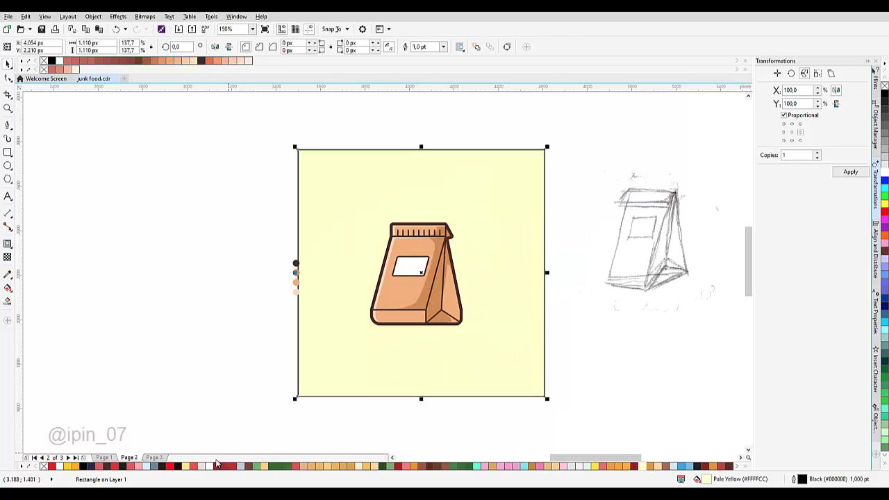
{"action": "left_click", "coordinate": [269, 466]}
{"action": "scroll", "coordinate": [450, 272], "scroll_direction": "up", "scroll_amount": 2}
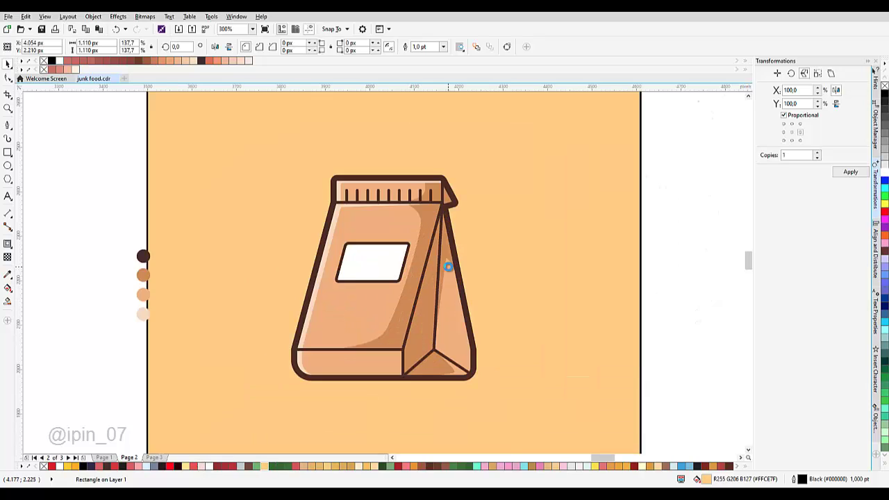
Step: Recolour the bag's outer contour silhouette with white sampled from the artwork
{"action": "left_click", "coordinate": [8, 243]}
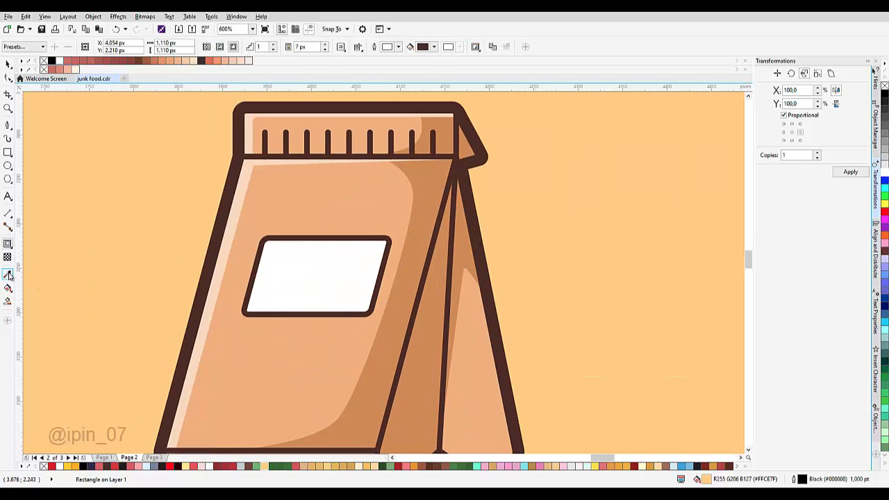
{"action": "left_click", "coordinate": [8, 275]}
{"action": "scroll", "coordinate": [216, 262], "scroll_direction": "down", "scroll_amount": 2}
{"action": "scroll", "coordinate": [278, 240], "scroll_direction": "up", "scroll_amount": 2}
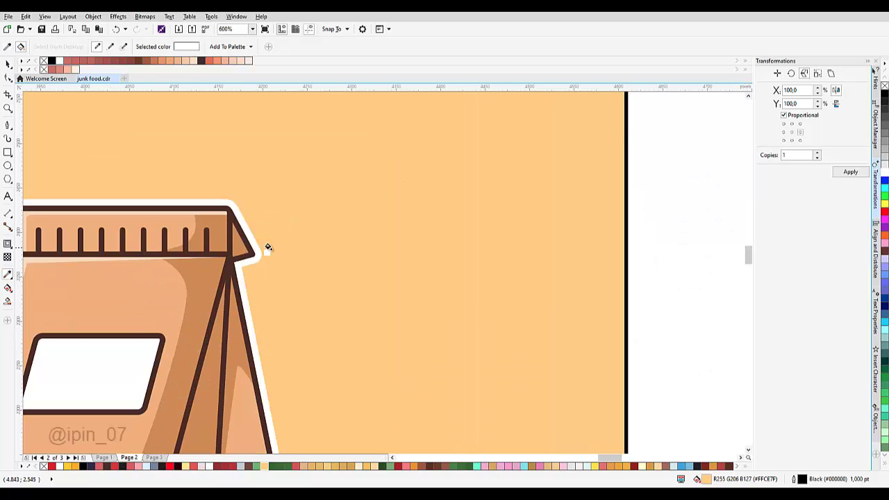
{"action": "scroll", "coordinate": [377, 225], "scroll_direction": "down", "scroll_amount": 2}
{"action": "key", "text": "space"}
{"action": "scroll", "coordinate": [343, 242], "scroll_direction": "up", "scroll_amount": 1}
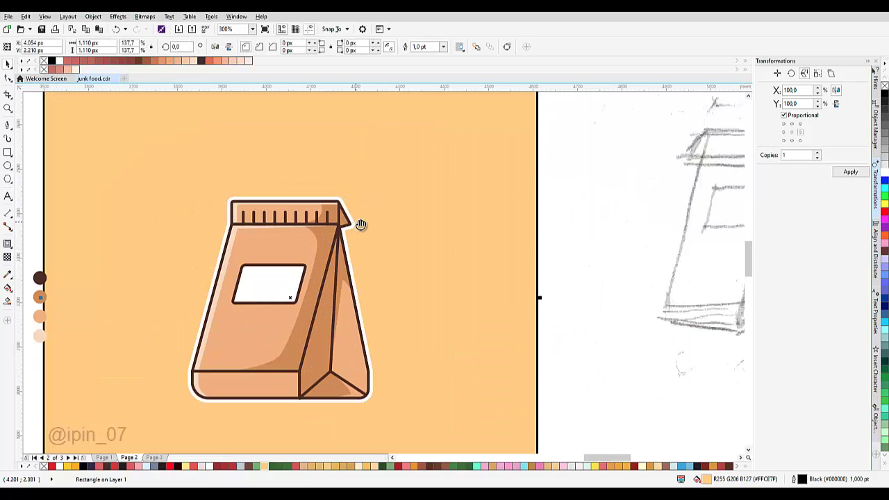
Step: Move the palette circles clear of the background square and remove the square's outline
{"action": "left_click_drag", "start_coordinate": [360, 224], "coordinate": [388, 224]}
{"action": "scroll", "coordinate": [414, 241], "scroll_direction": "down", "scroll_amount": 1}
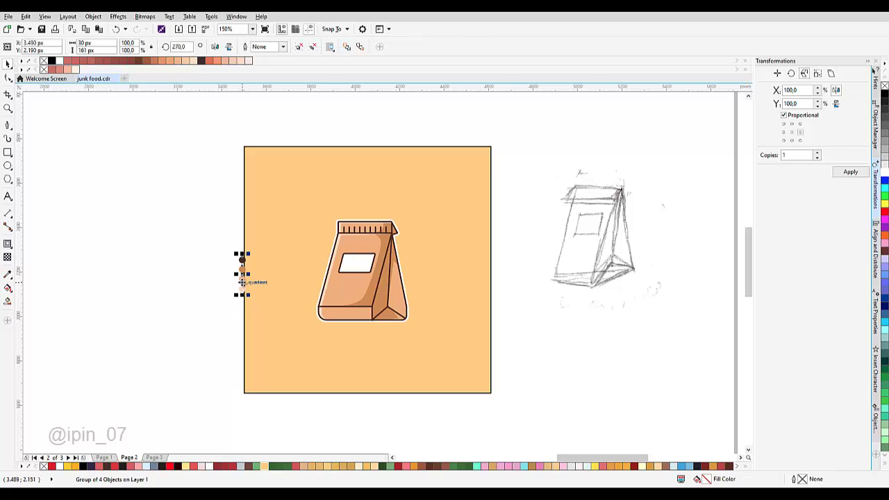
{"action": "left_click_drag", "start_coordinate": [243, 282], "coordinate": [172, 280]}
{"action": "left_click", "coordinate": [349, 204]}
{"action": "right_click", "coordinate": [884, 85]}
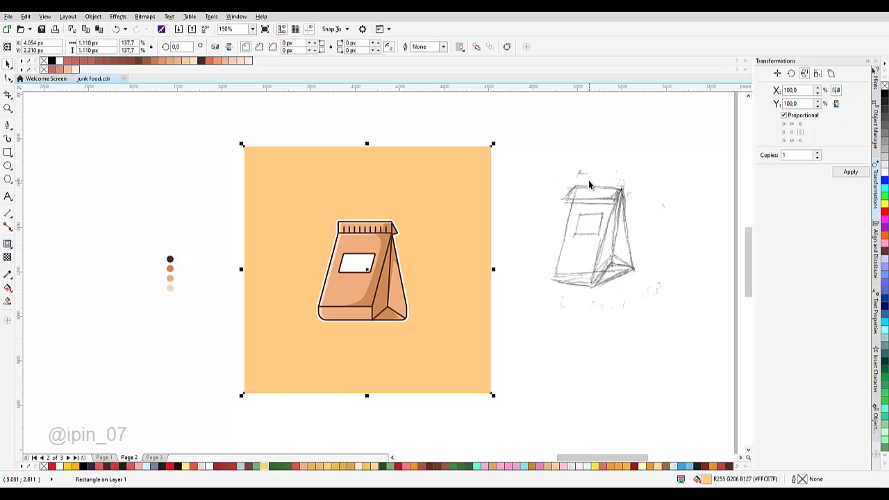
Step: Fill the background square with pale peach (#FADAA8) and enlarge it to 1,189 px per side
{"action": "left_click", "coordinate": [658, 467]}
{"action": "left_click_drag", "start_coordinate": [507, 191], "coordinate": [518, 178]}
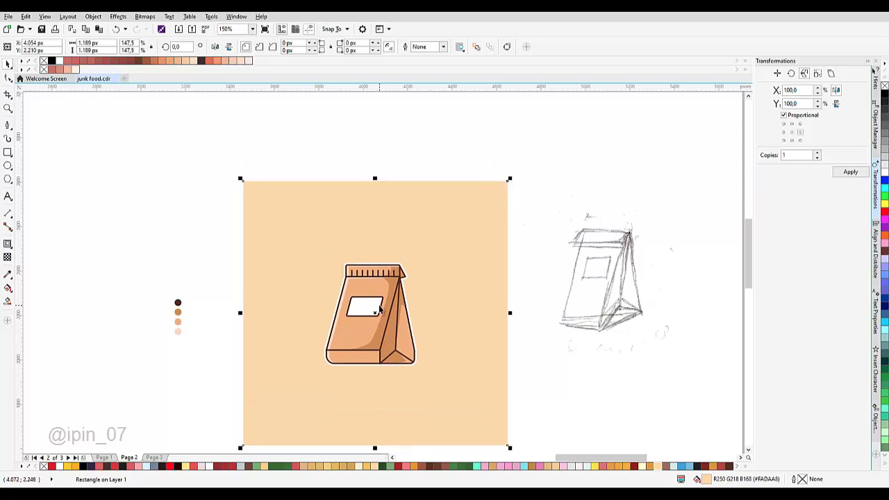
Step: Align the bag artwork and the background square on their horizontal and vertical centres
{"action": "left_click", "coordinate": [379, 309], "text": "shift"}
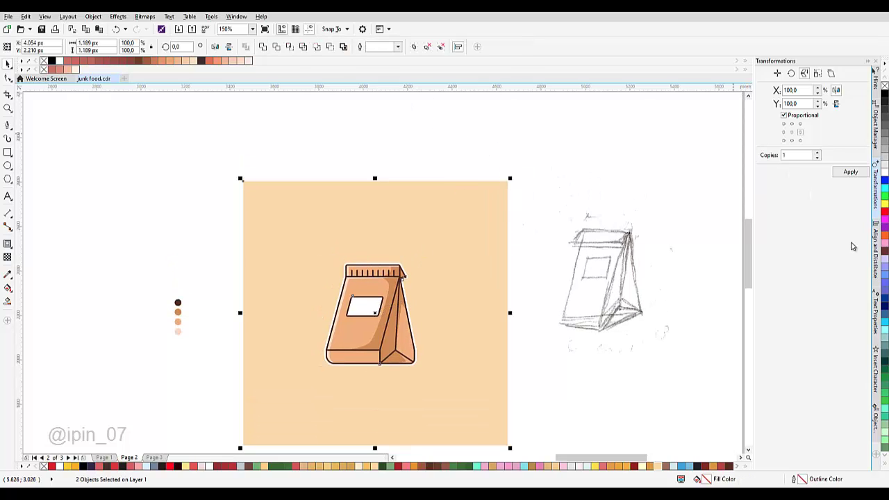
{"action": "key", "text": "c"}
{"action": "key", "text": "e"}
Step: Delete the pencil sketch bitmap beside the finished bag illustration
{"action": "left_click_drag", "start_coordinate": [581, 280], "coordinate": [668, 278]}
{"action": "scroll", "coordinate": [496, 263], "scroll_direction": "down", "scroll_amount": 1}
{"action": "scroll", "coordinate": [454, 323], "scroll_direction": "up", "scroll_amount": 1}
{"action": "scroll", "coordinate": [466, 245], "scroll_direction": "down", "scroll_amount": 1}
{"action": "scroll", "coordinate": [554, 278], "scroll_direction": "up", "scroll_amount": 1}
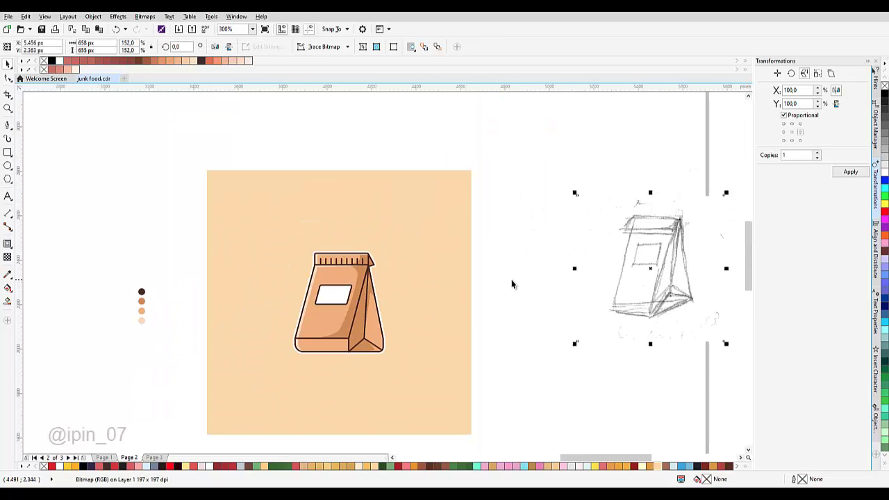
{"action": "scroll", "coordinate": [525, 274], "scroll_direction": "down", "scroll_amount": 1}
{"action": "key", "text": "Delete"}
{"action": "scroll", "coordinate": [476, 278], "scroll_direction": "up", "scroll_amount": 2}
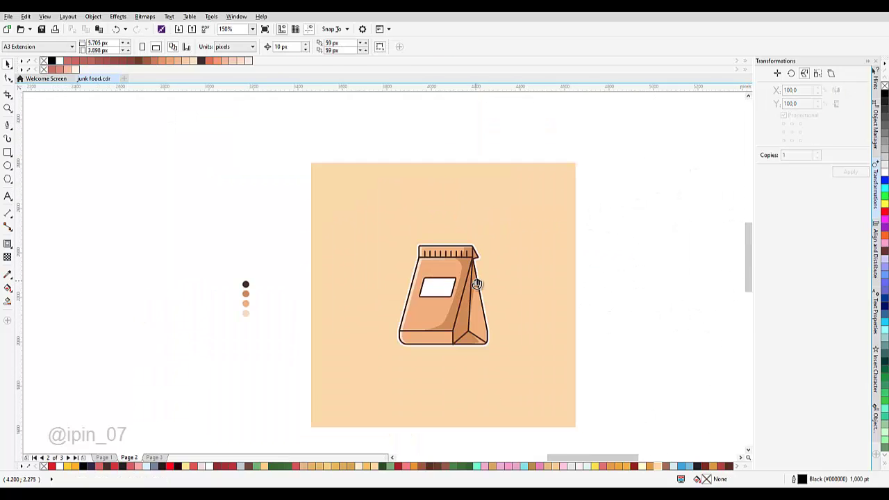
{"action": "left_click_drag", "start_coordinate": [461, 258], "coordinate": [461, 246]}
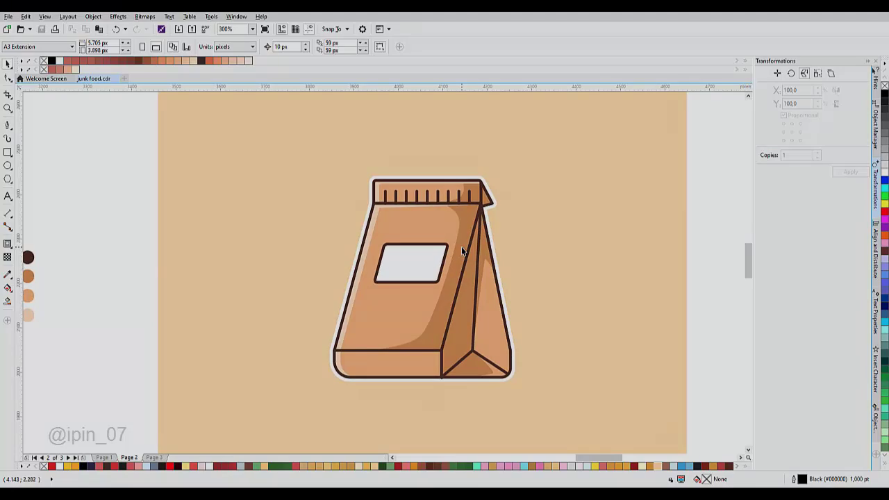